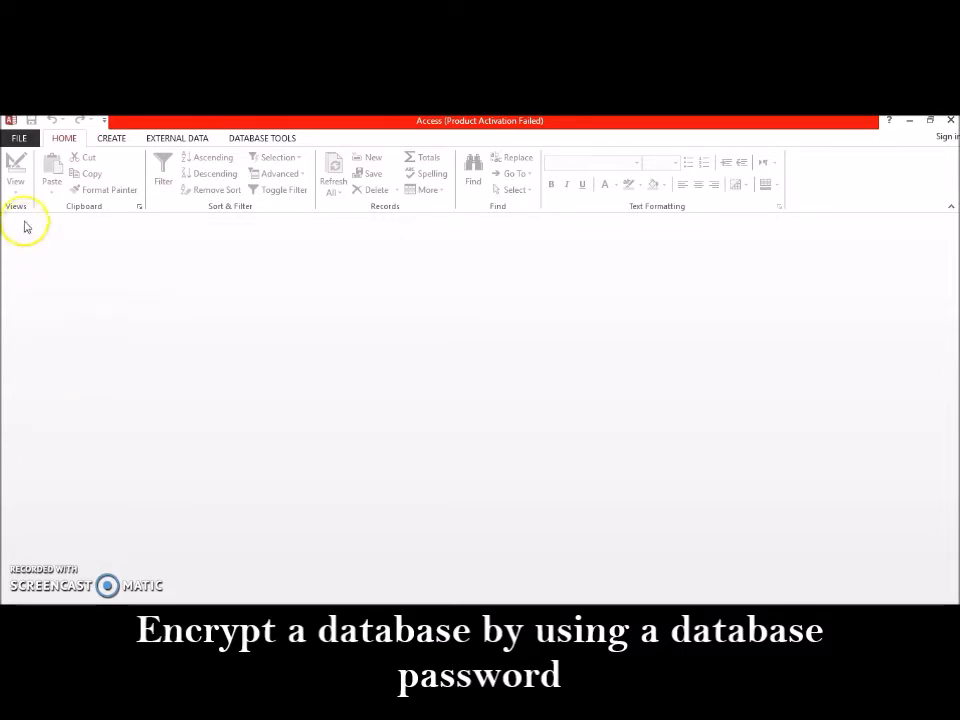
# Open the recent database file "database paling baru 5" stored on the Desktop
pyautogui.click(16, 138)
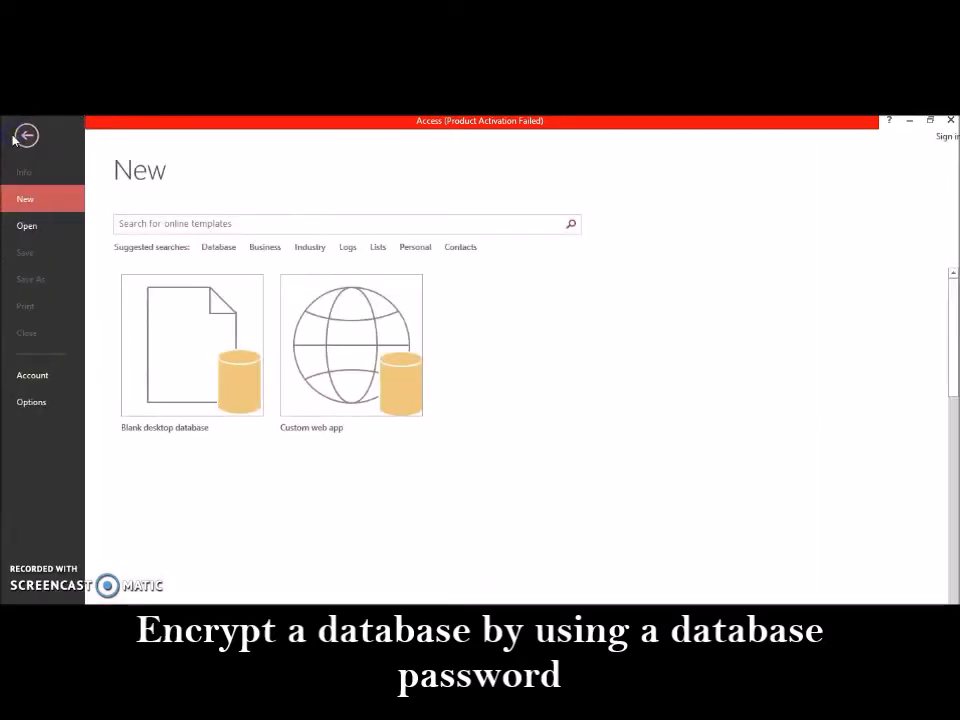
pyautogui.click(28, 225)
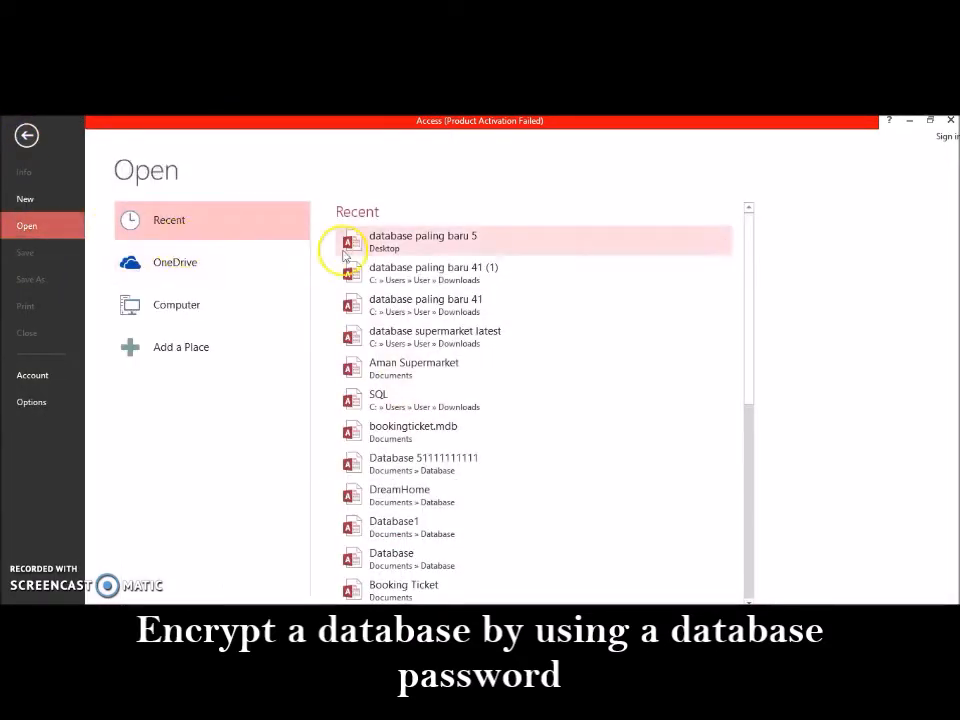
pyautogui.click(421, 245)
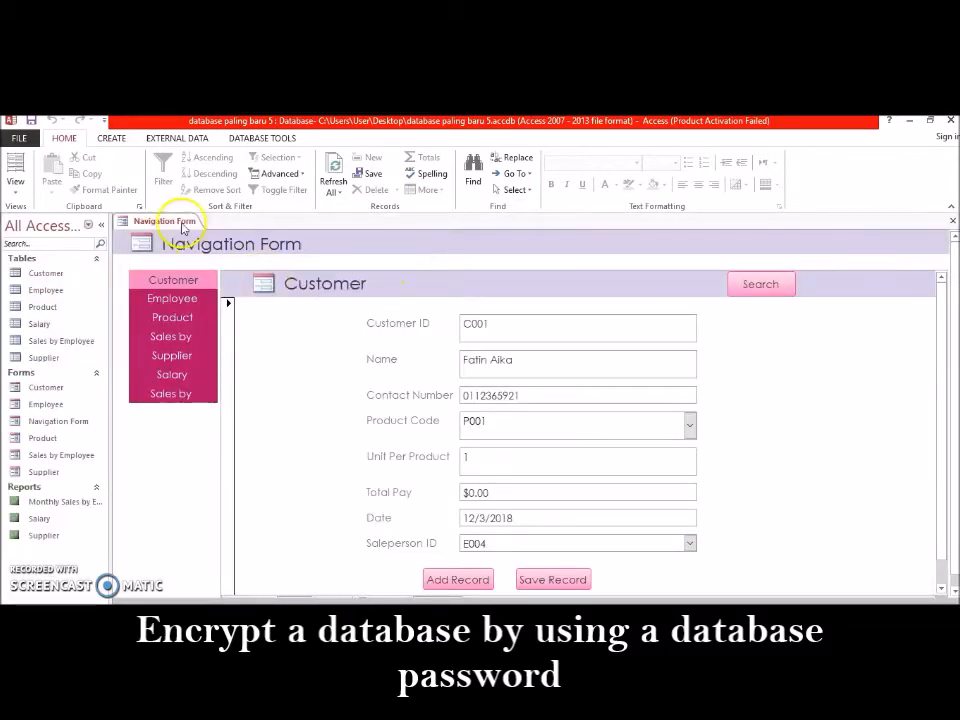
# Try to encrypt the open database with a password
pyautogui.click(24, 138)
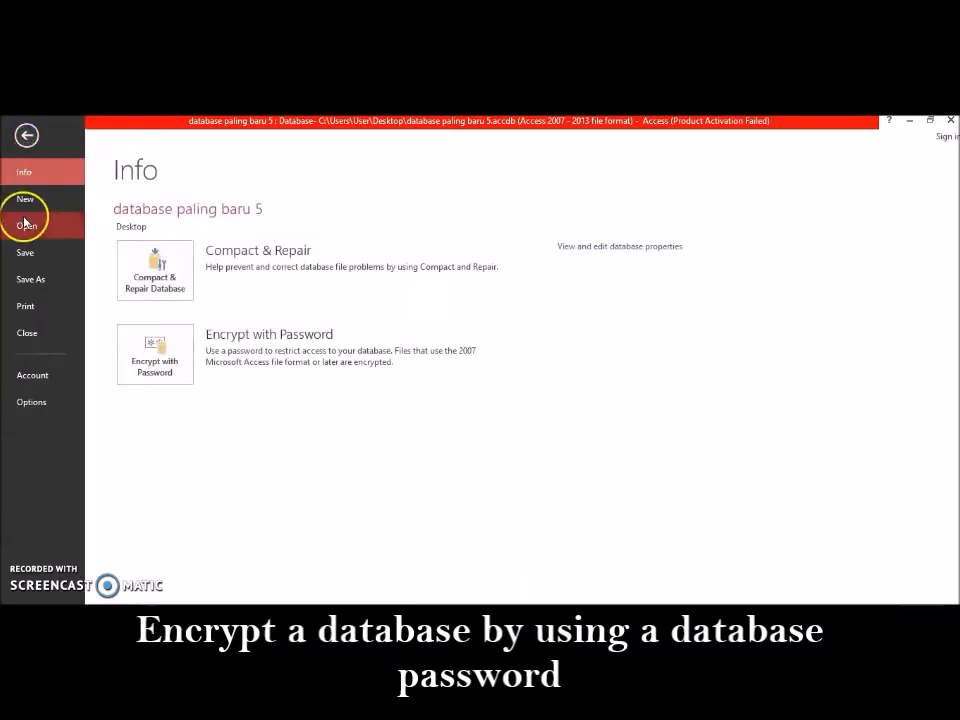
pyautogui.click(177, 366)
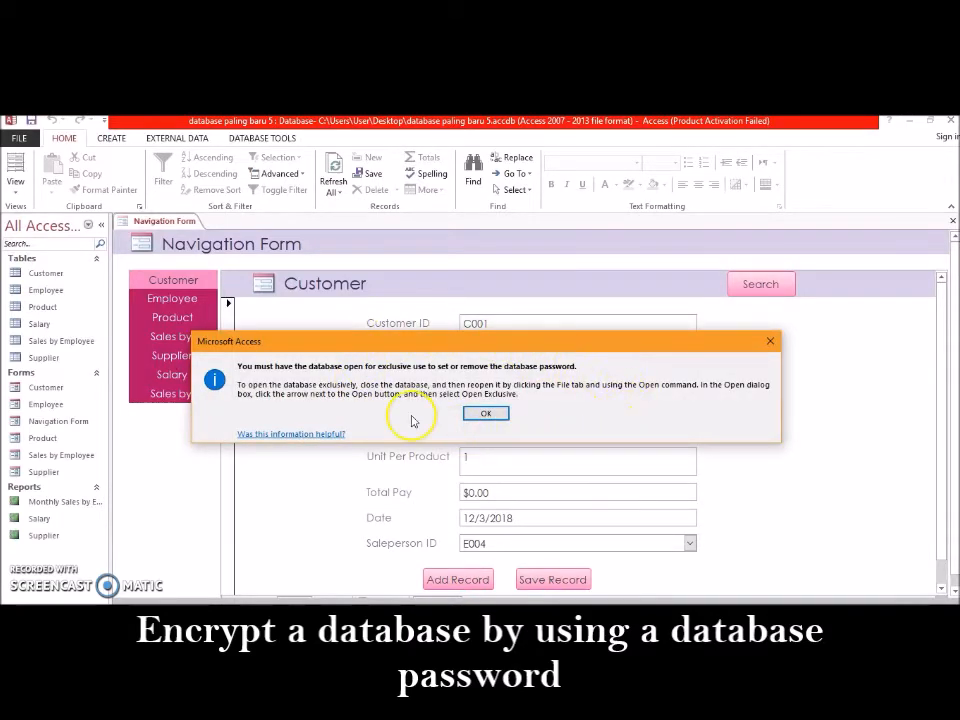
pyautogui.click(480, 412)
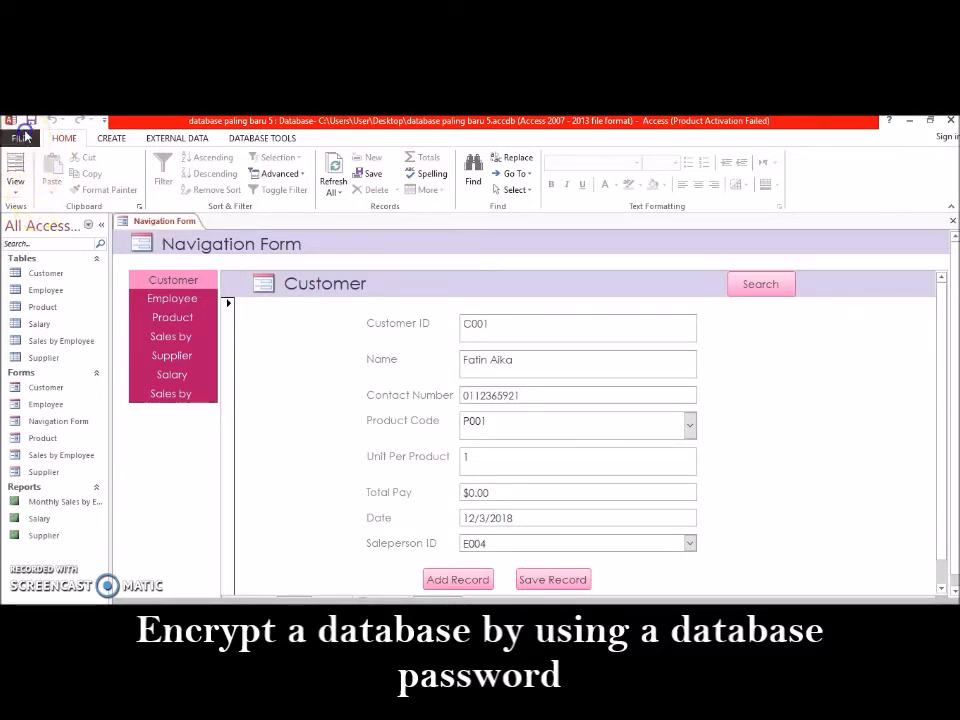
# Close the database "database paling baru 5" while keeping the program open
pyautogui.click(20, 139)
pyautogui.click(31, 200)
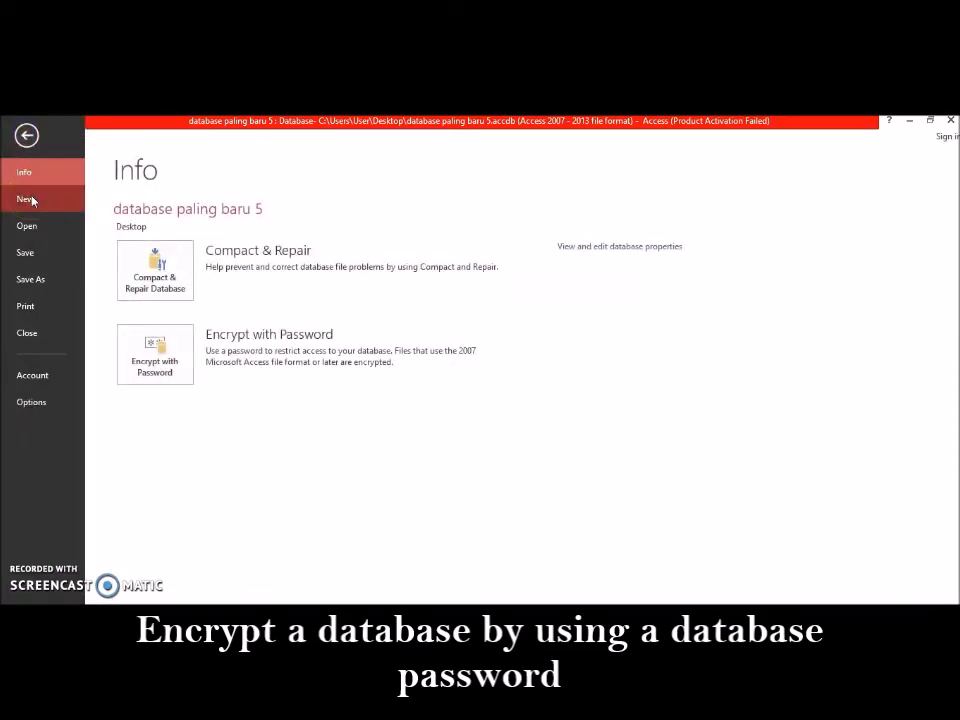
pyautogui.click(42, 228)
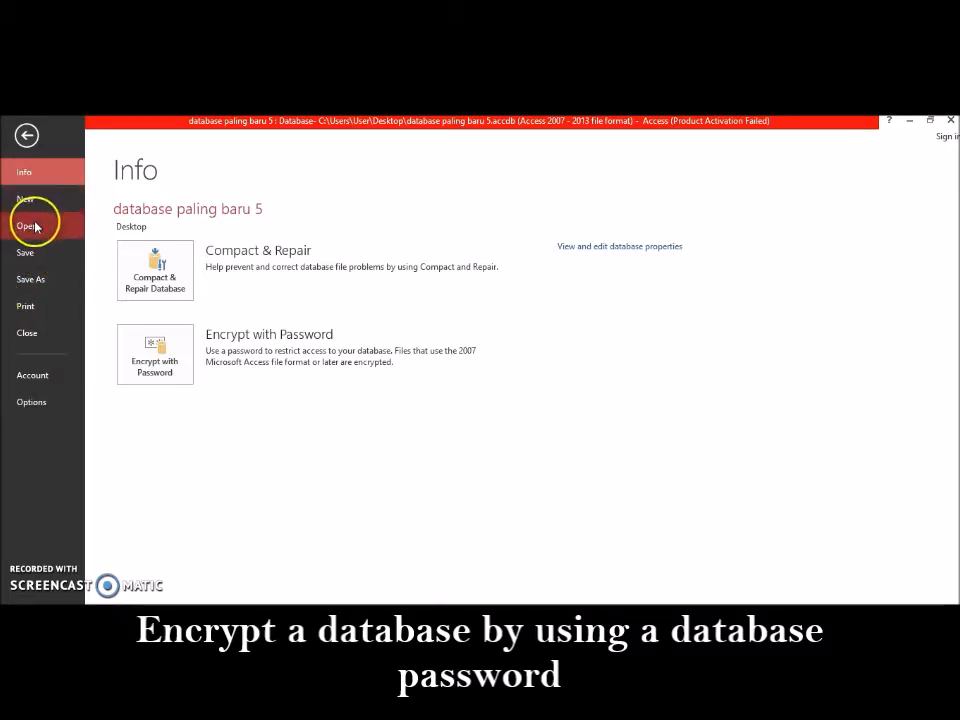
pyautogui.click(27, 333)
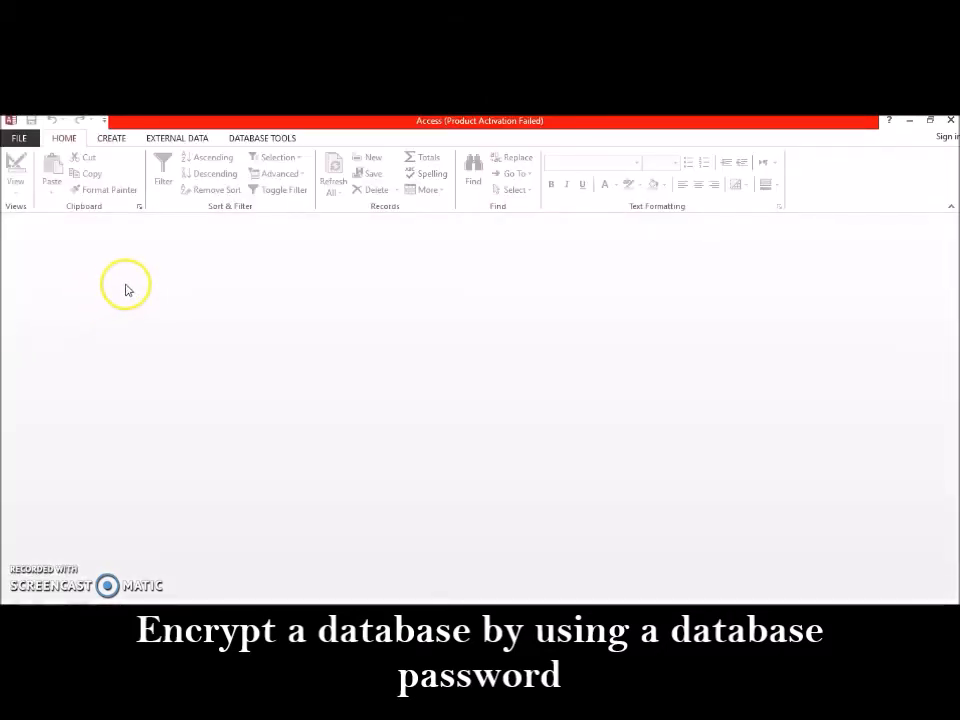
# Browse to the Desktop folder and open "database paling baru 5" with the Open Exclusive option
pyautogui.click(19, 138)
pyautogui.click(28, 228)
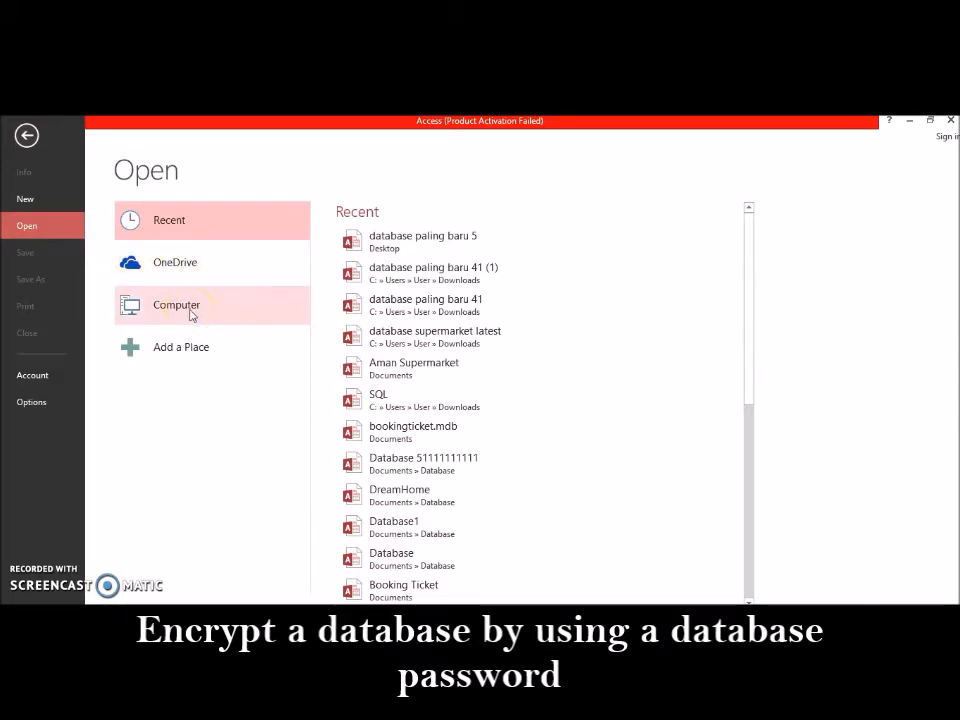
pyautogui.click(190, 312)
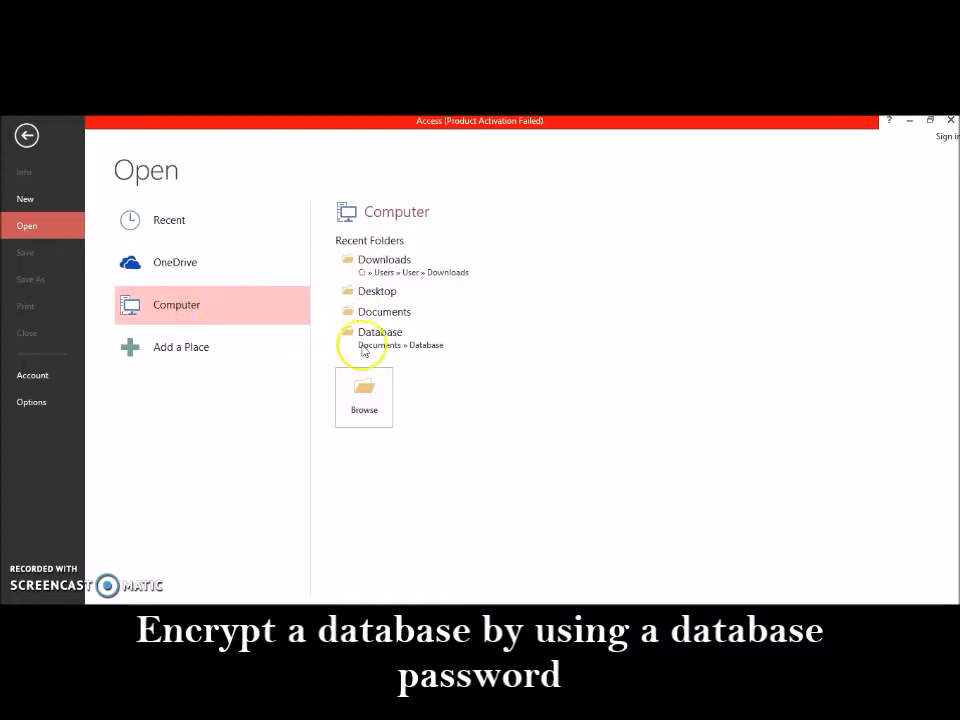
pyautogui.click(362, 424)
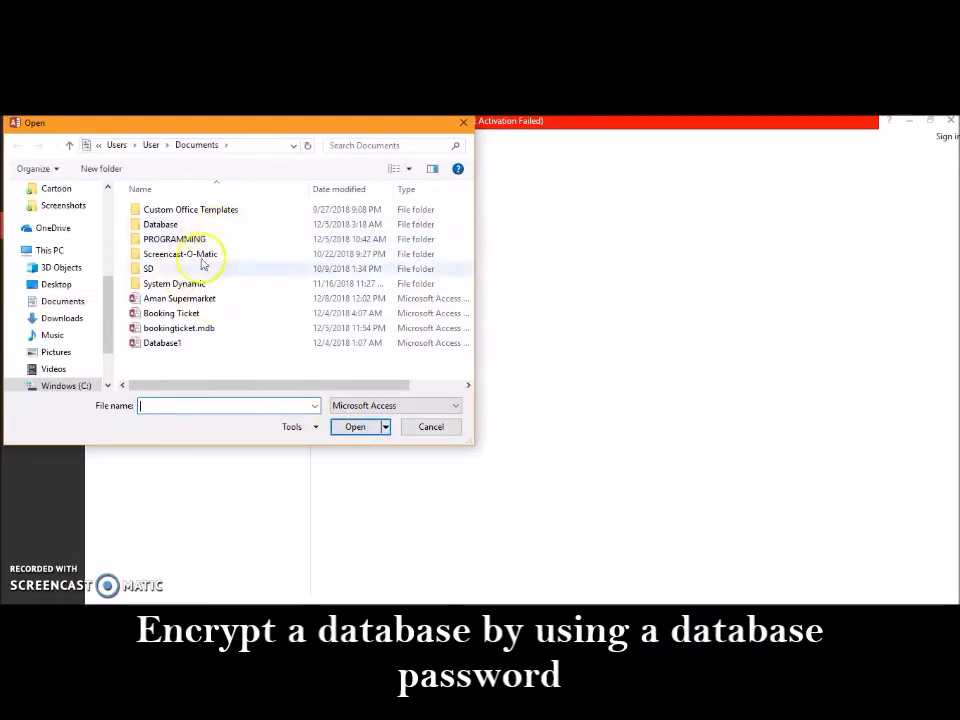
pyautogui.click(58, 286)
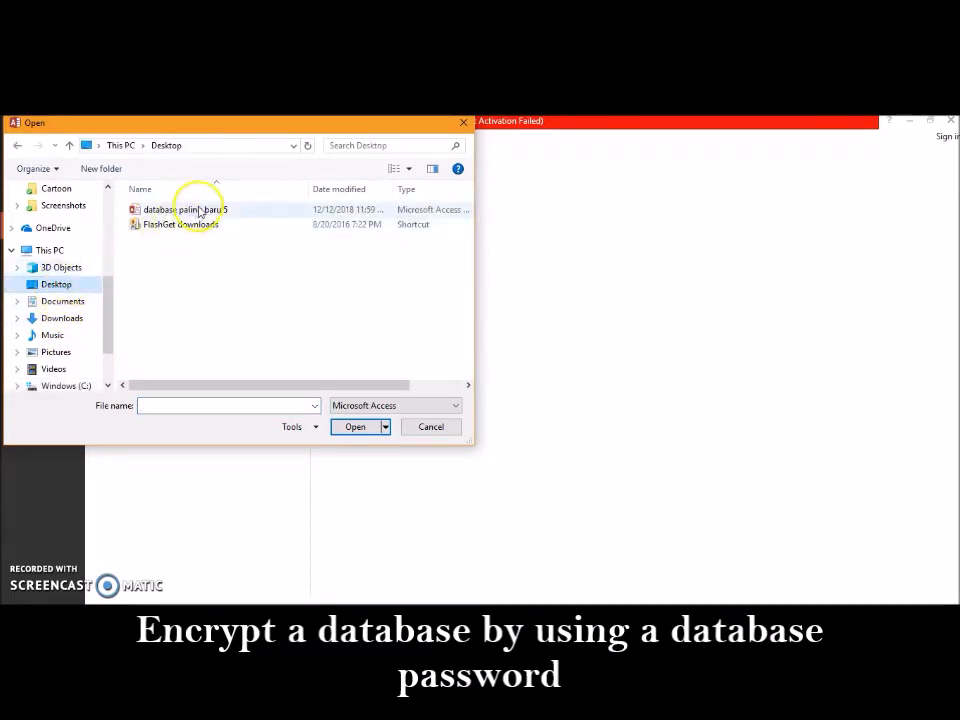
pyautogui.click(199, 211)
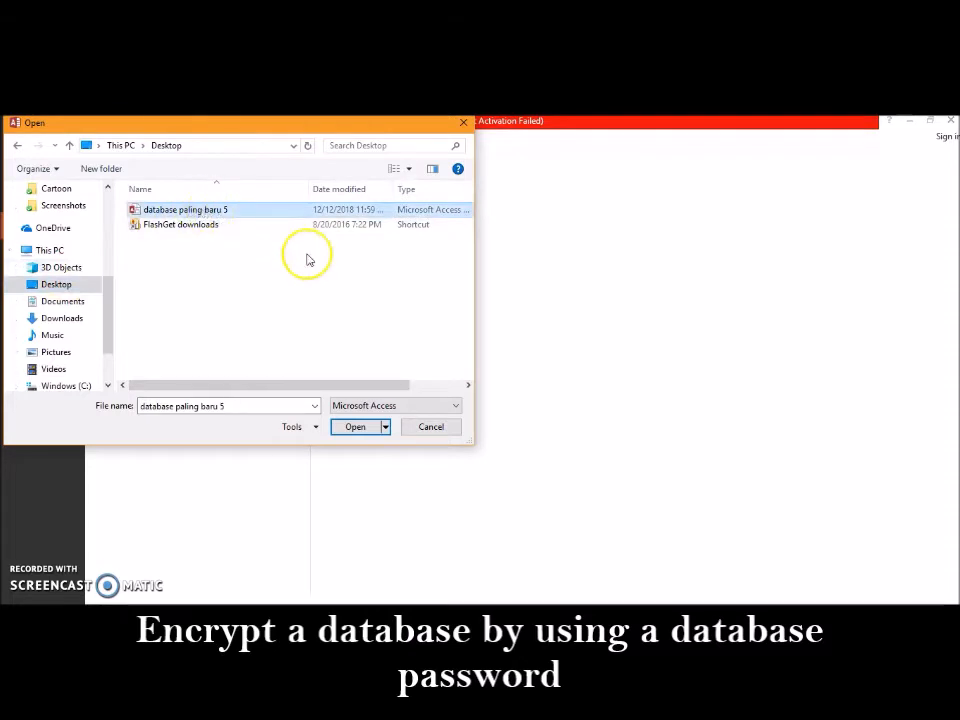
pyautogui.click(385, 427)
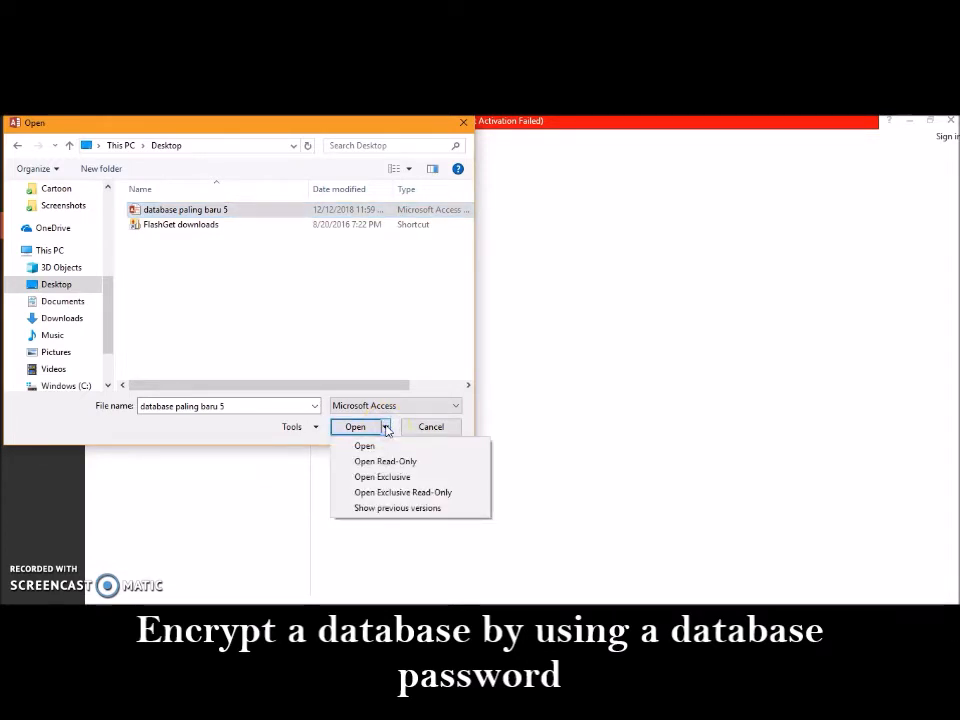
pyautogui.click(401, 477)
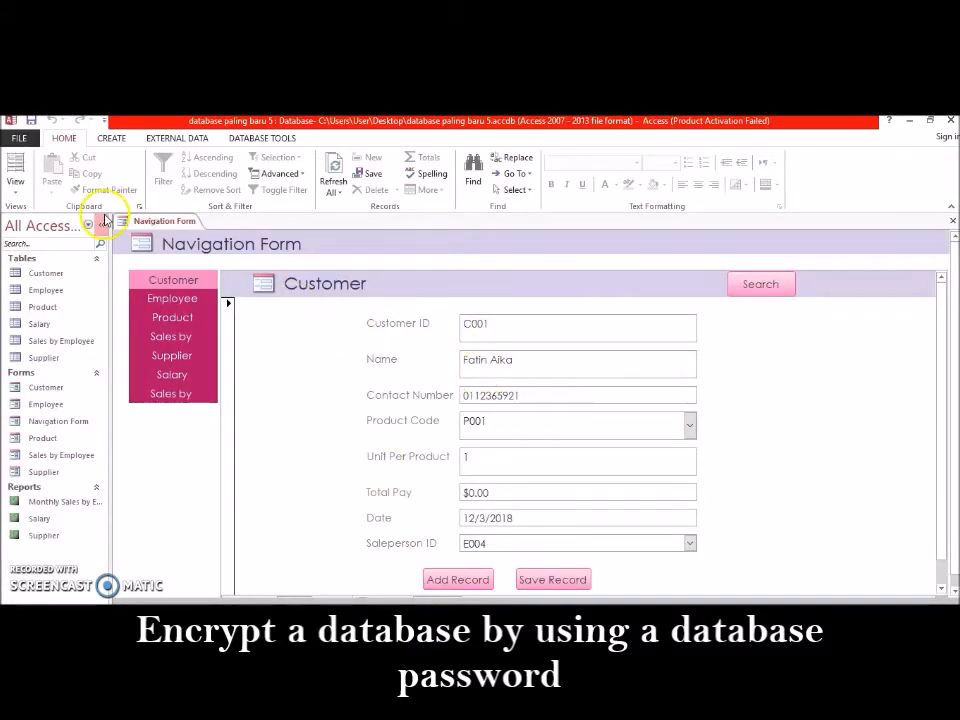
# Encrypt the database with a password, entering the same password in the Password and Verify fields
pyautogui.click(30, 142)
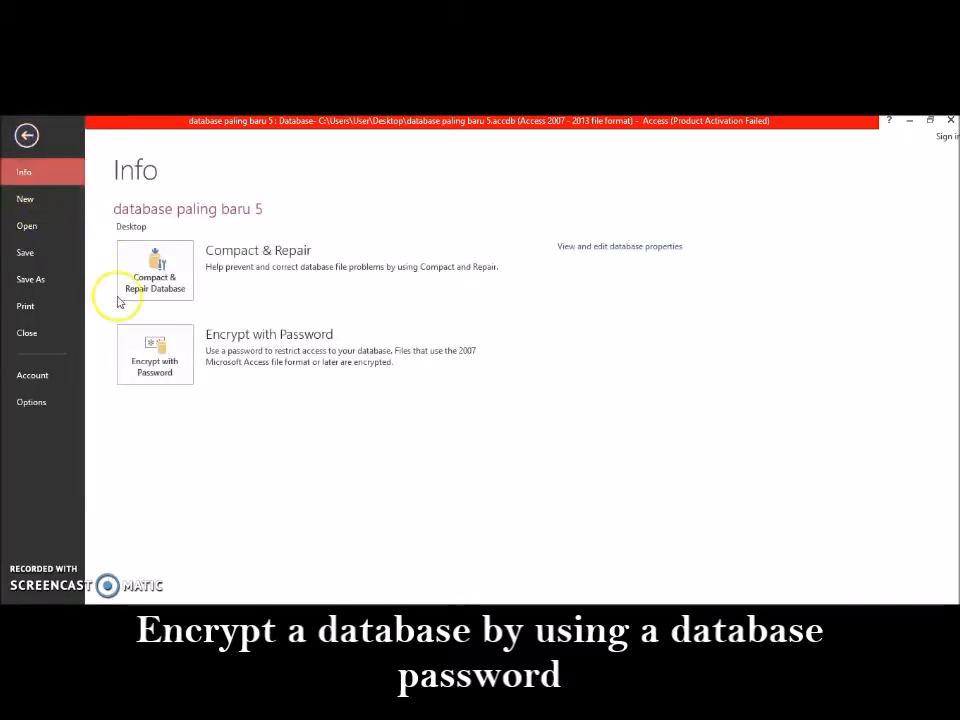
pyautogui.click(145, 350)
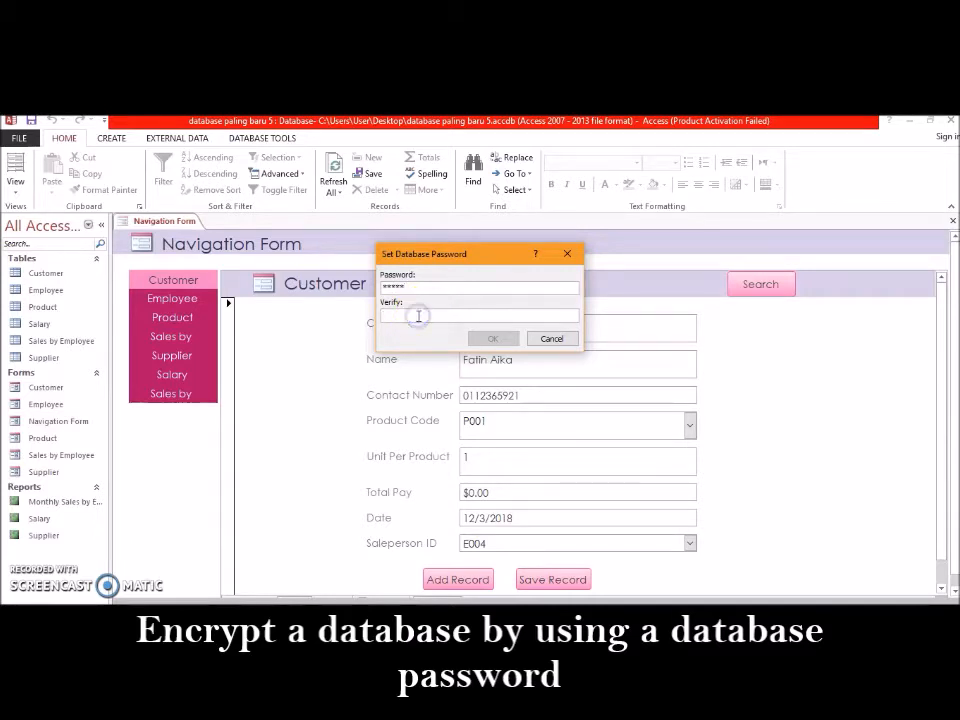
pyautogui.write('**')
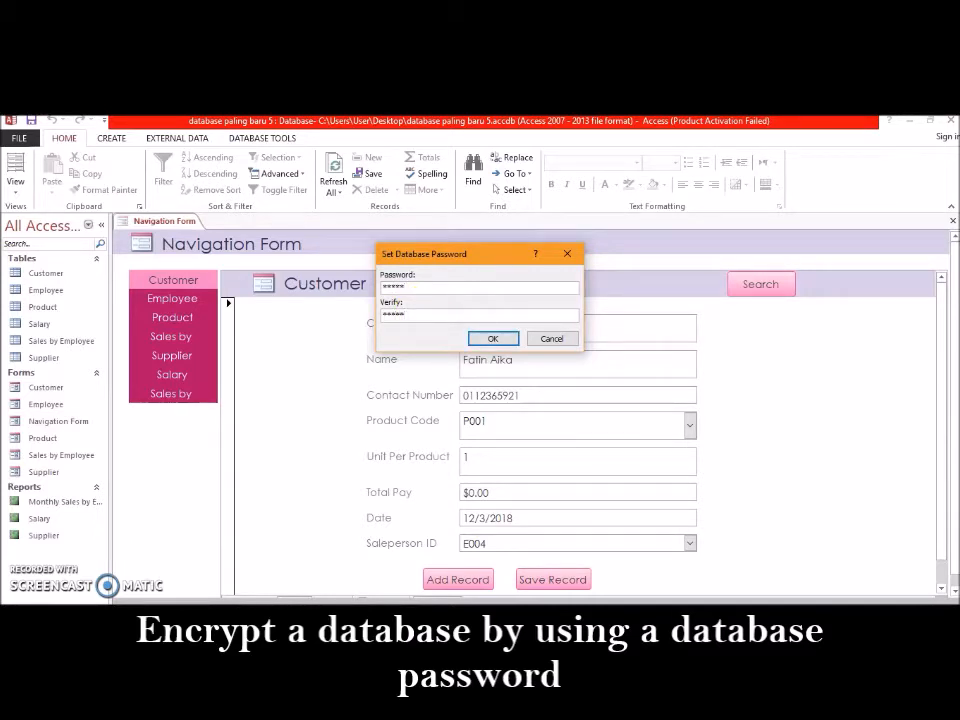
pyautogui.click(496, 340)
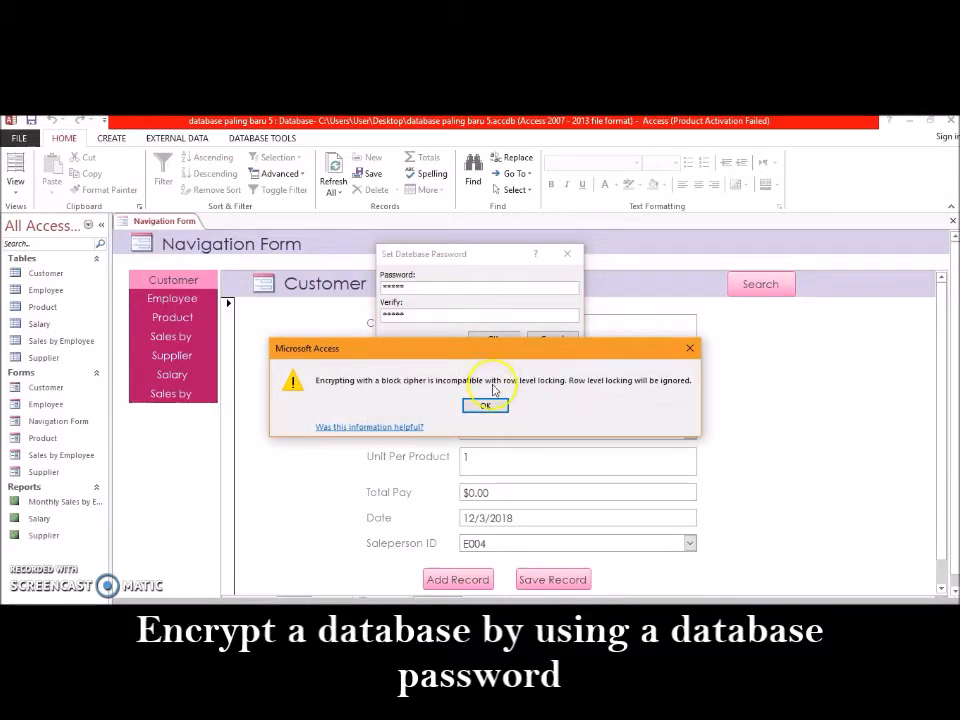
pyautogui.click(474, 405)
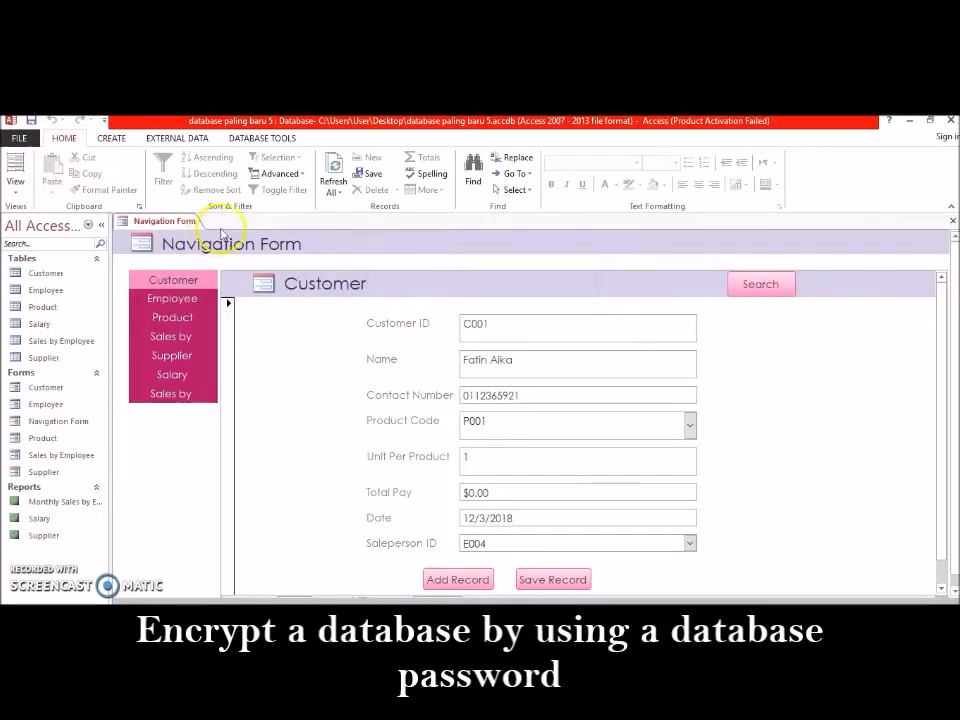
# Close the encrypted database and reopen "database paling baru 5" from the recent files, entering the database password
pyautogui.click(30, 140)
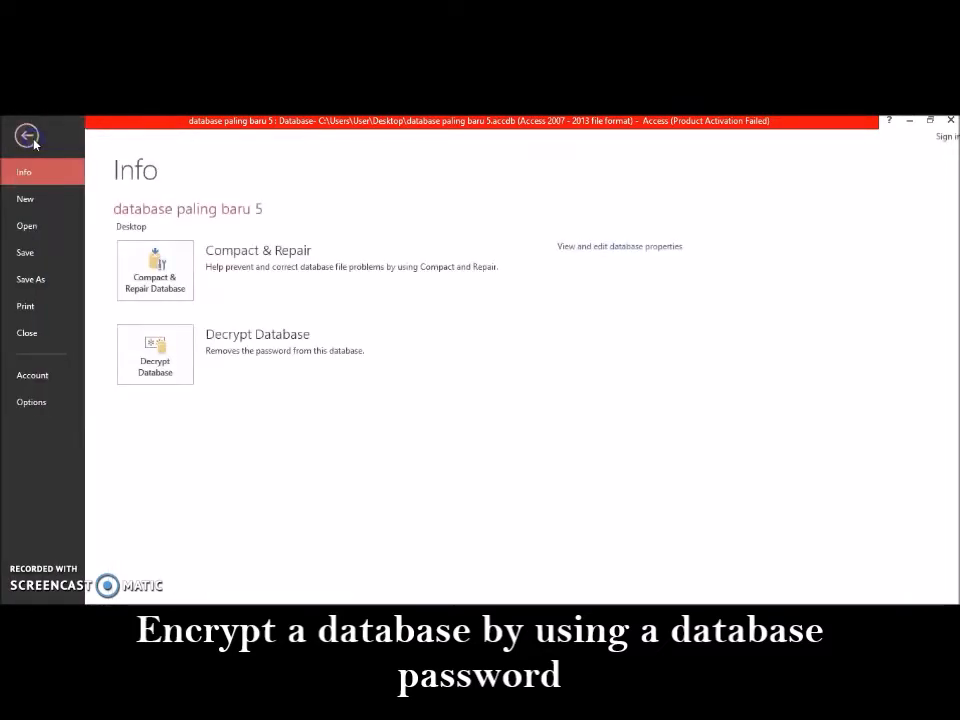
pyautogui.click(29, 333)
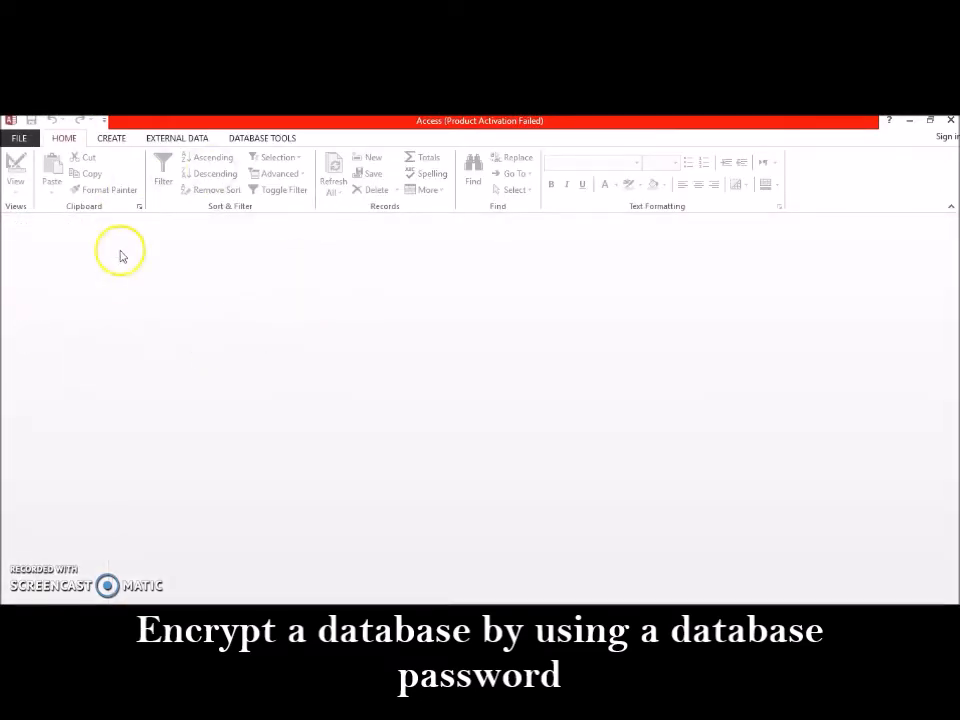
pyautogui.click(20, 140)
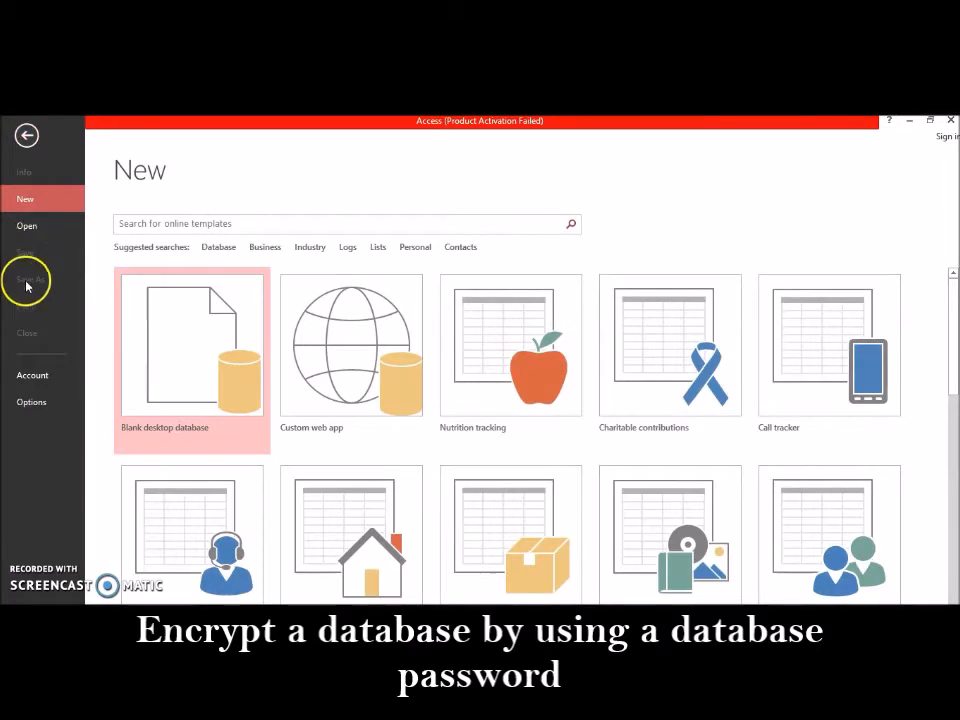
pyautogui.click(30, 228)
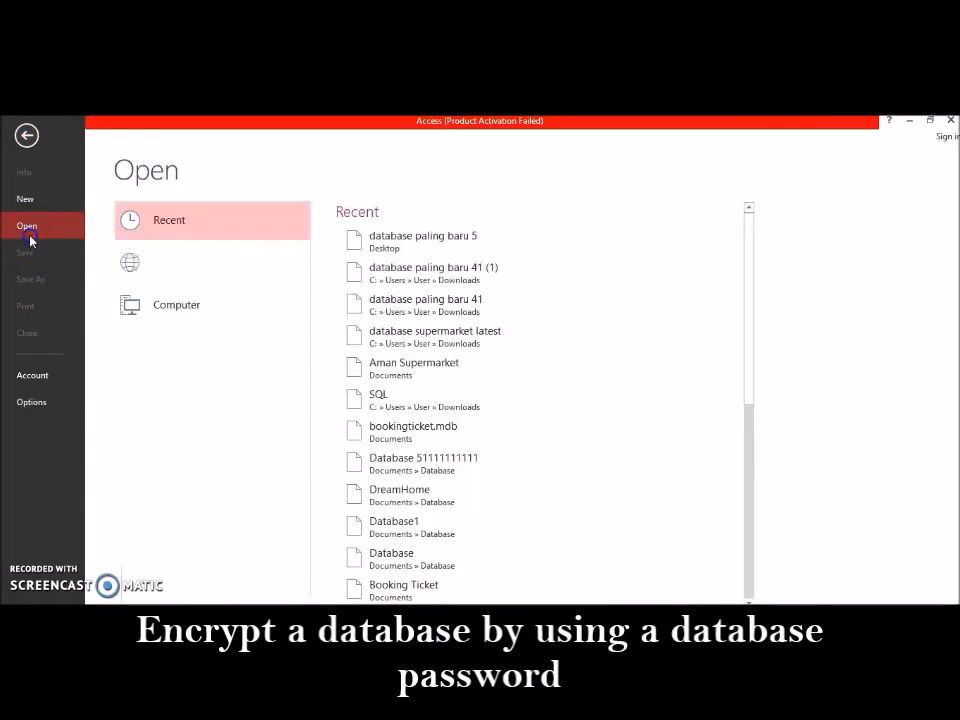
pyautogui.click(383, 246)
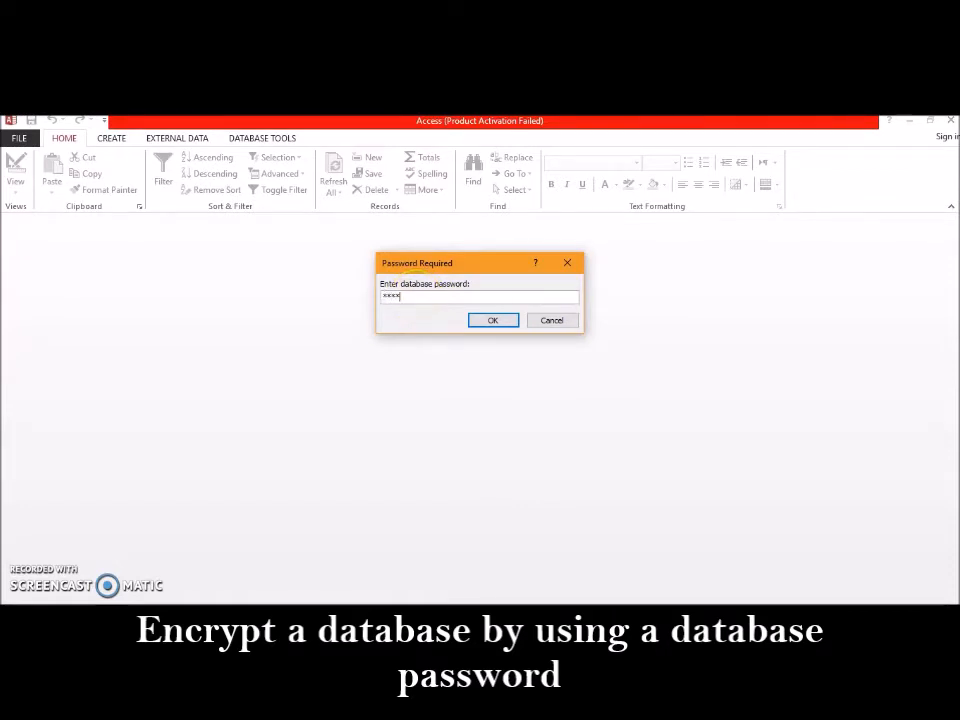
pyautogui.click(484, 319)
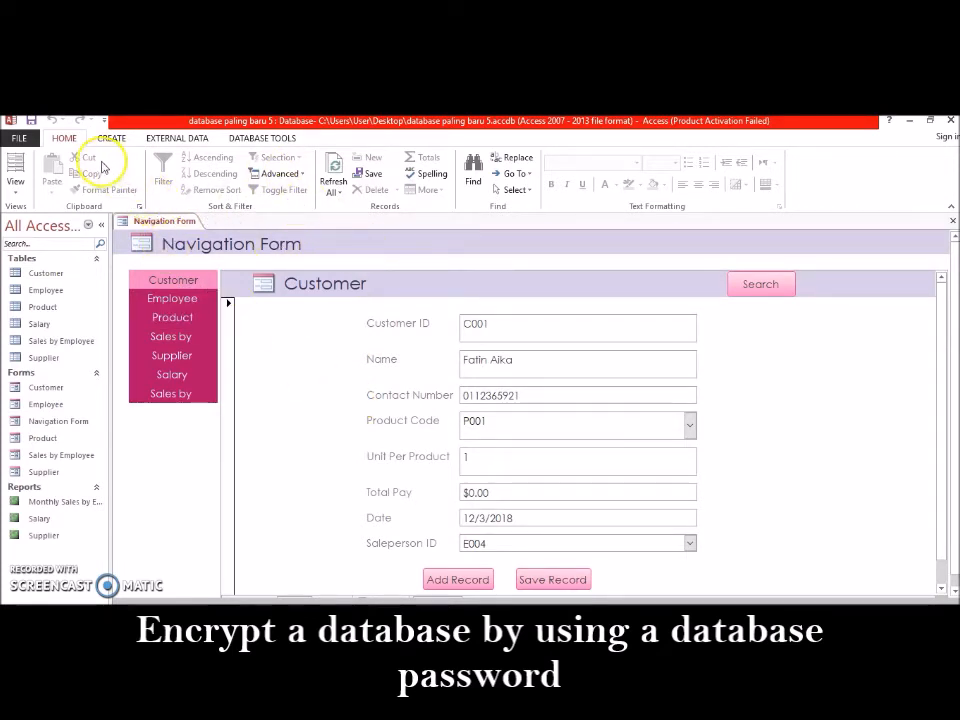
# Close the database and reopen "database paling baru 5" from the Desktop folder with Open Exclusive, entering the database password
pyautogui.click(19, 137)
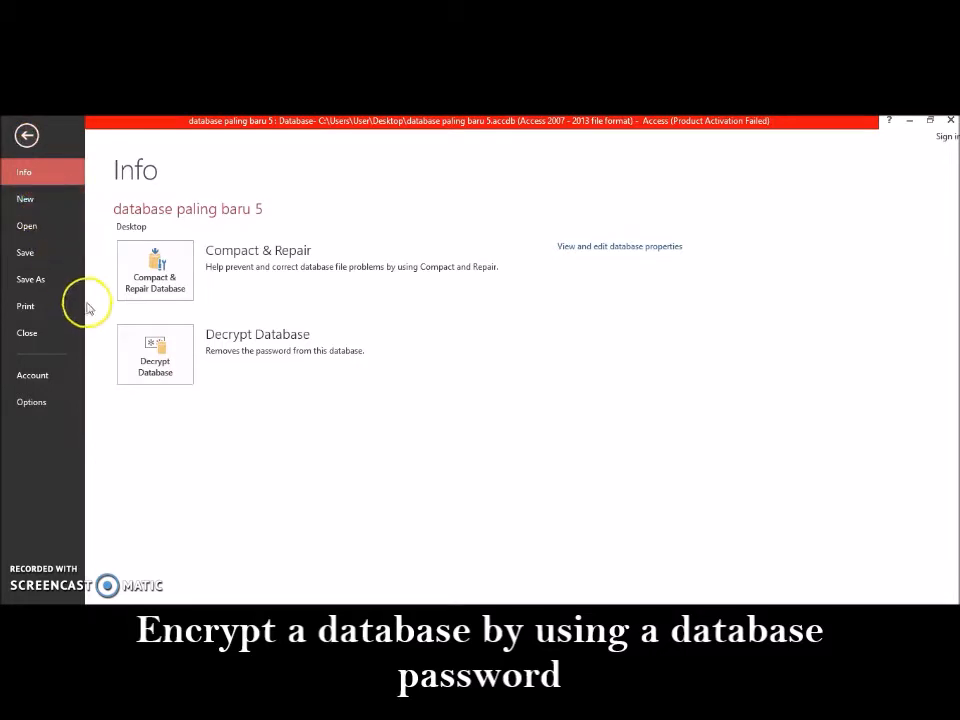
pyautogui.click(27, 331)
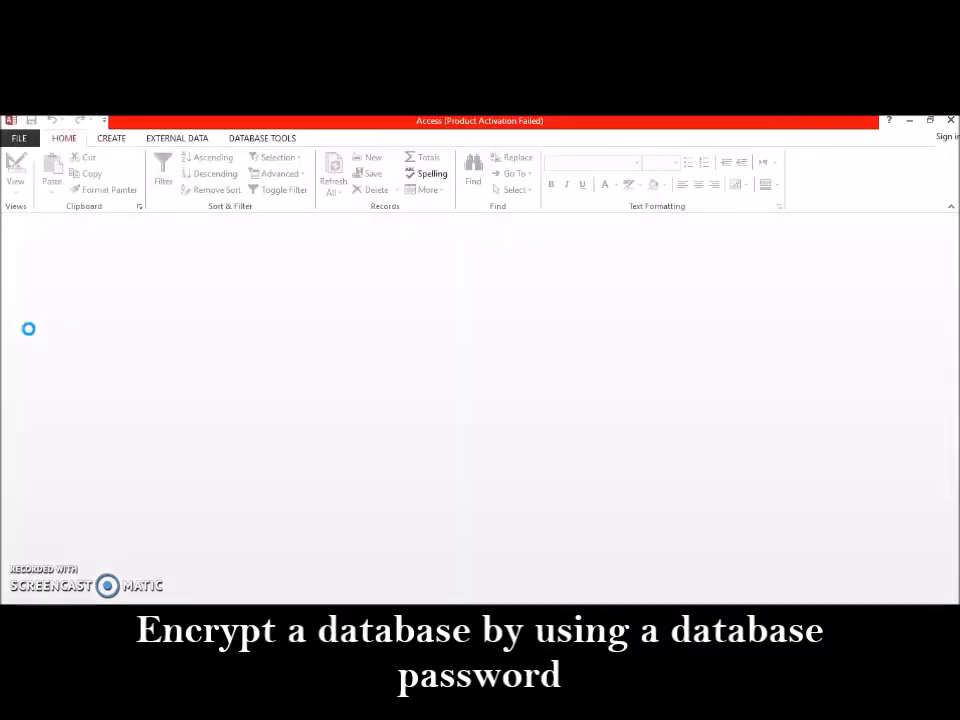
pyautogui.click(18, 138)
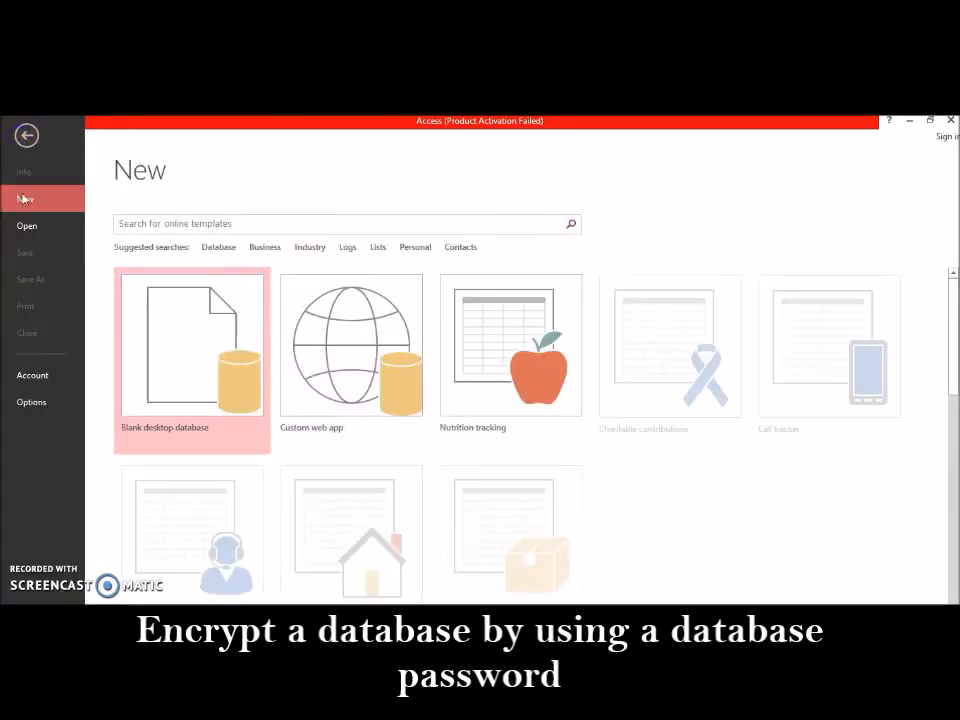
pyautogui.click(28, 226)
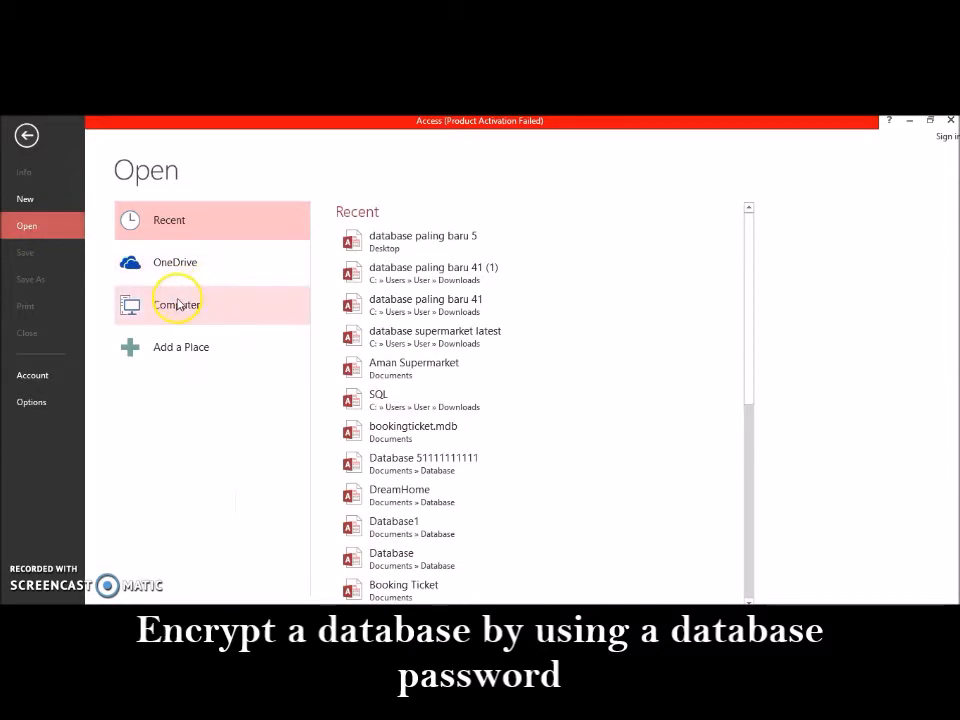
pyautogui.click(178, 305)
pyautogui.click(362, 400)
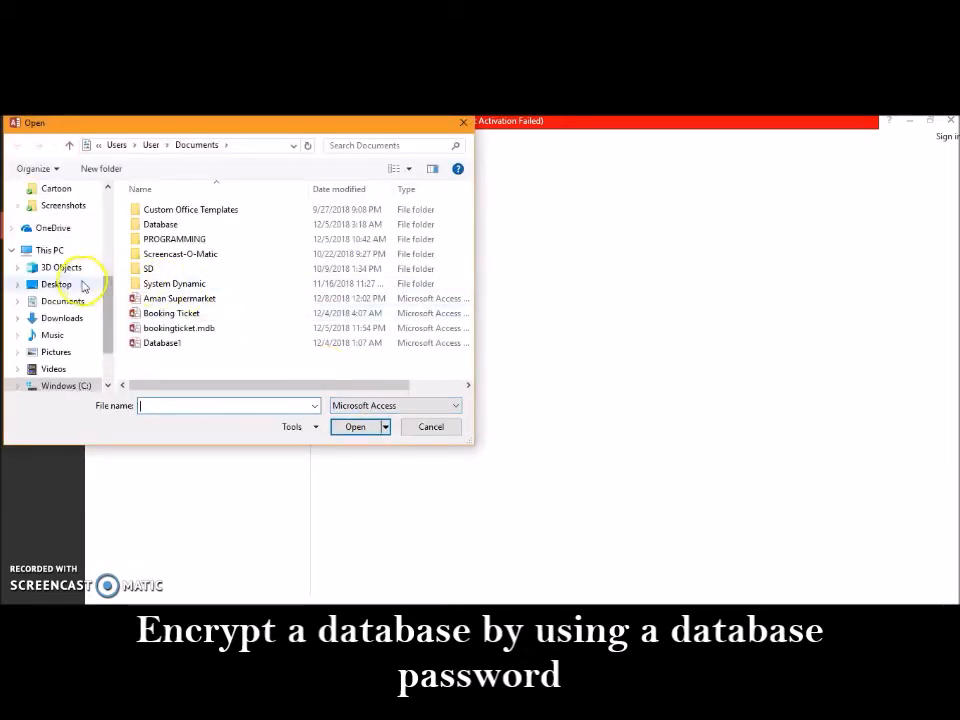
pyautogui.click(72, 288)
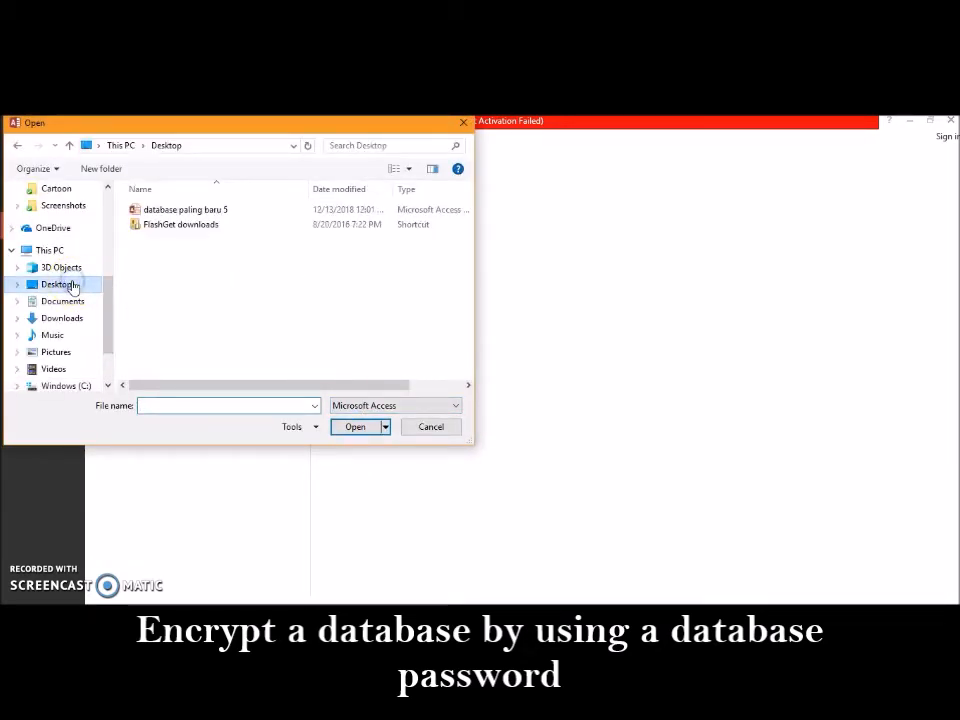
pyautogui.click(168, 212)
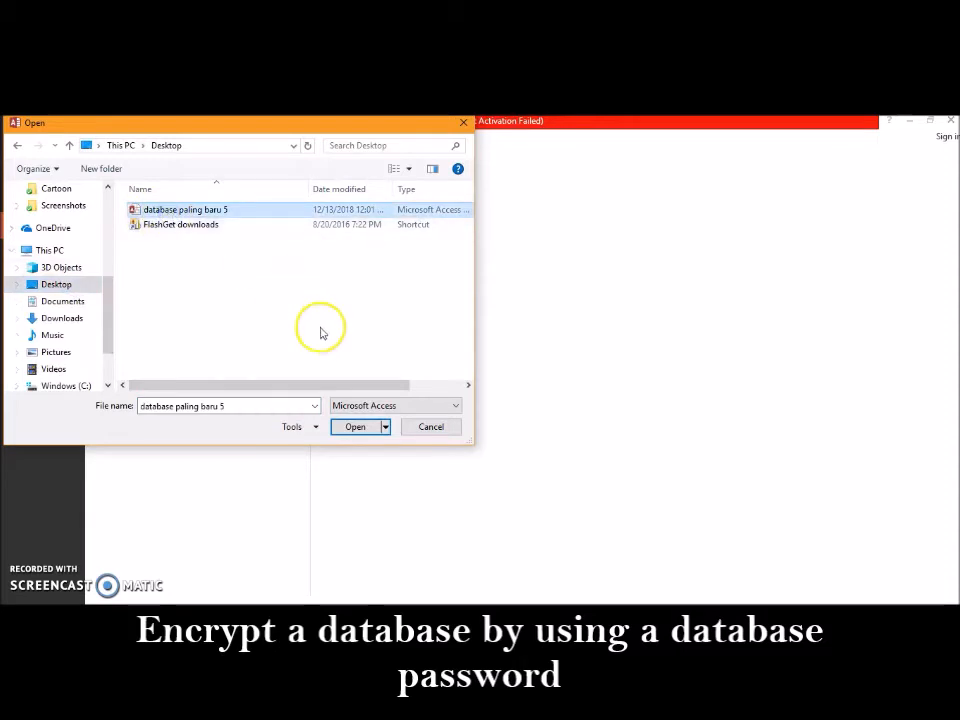
pyautogui.click(384, 428)
pyautogui.click(386, 476)
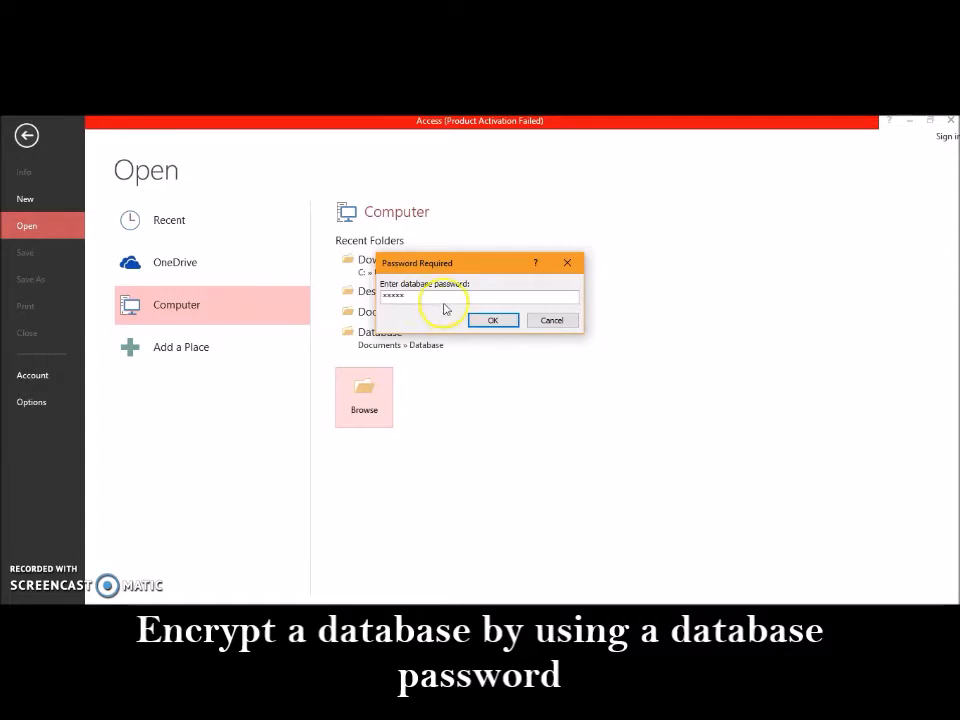
pyautogui.click(476, 320)
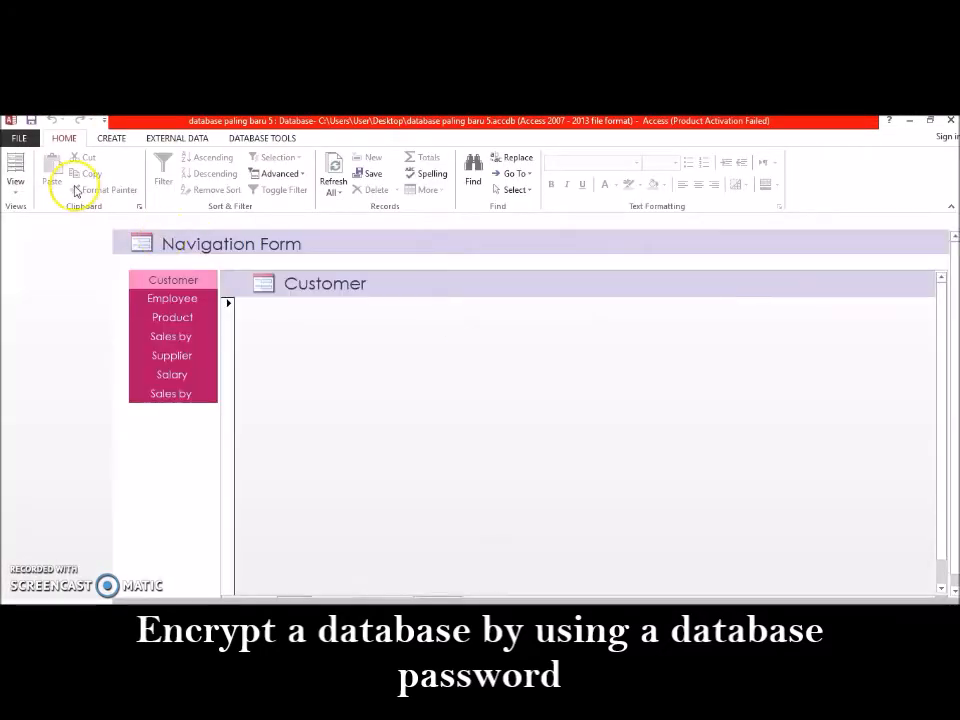
# Decrypt the database by entering its current password in the Unset Database Password dialog
pyautogui.click(18, 137)
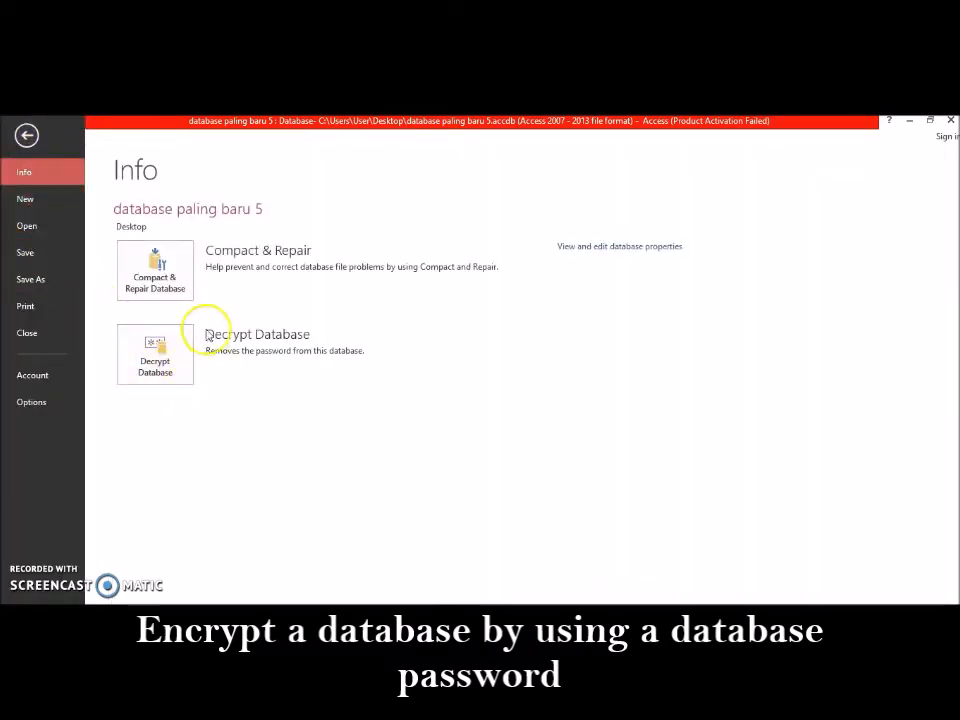
pyautogui.click(166, 362)
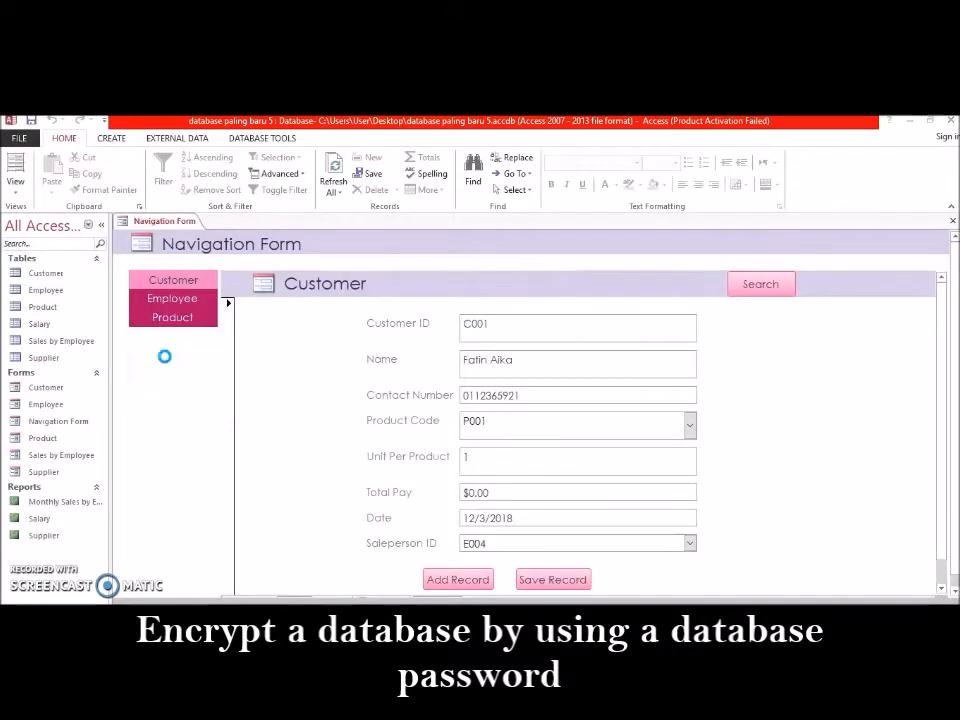
pyautogui.click(397, 292)
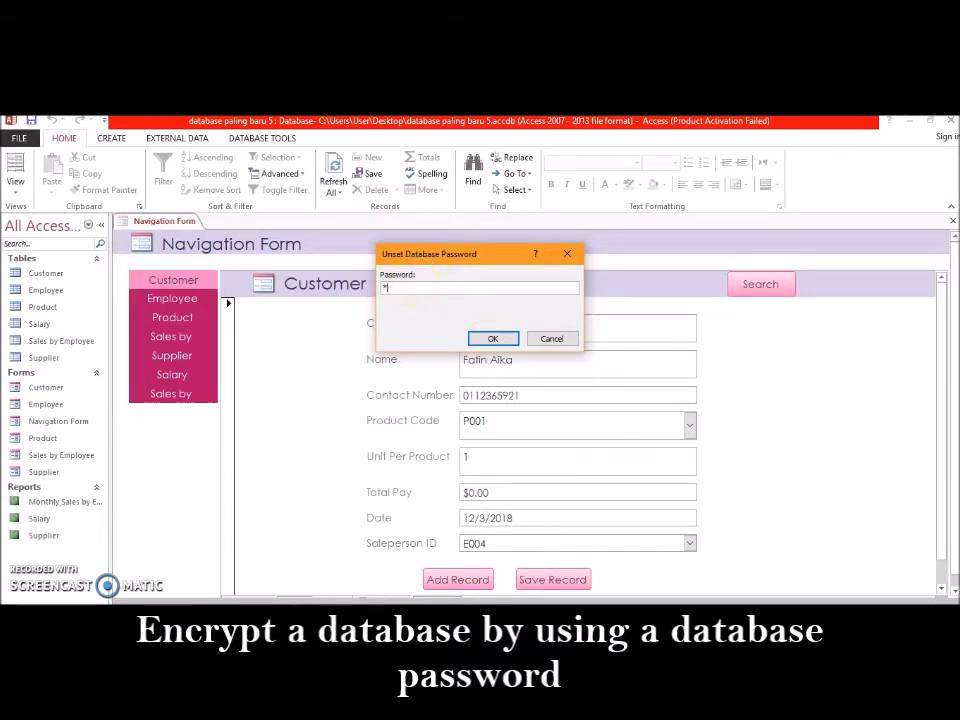
pyautogui.click(470, 334)
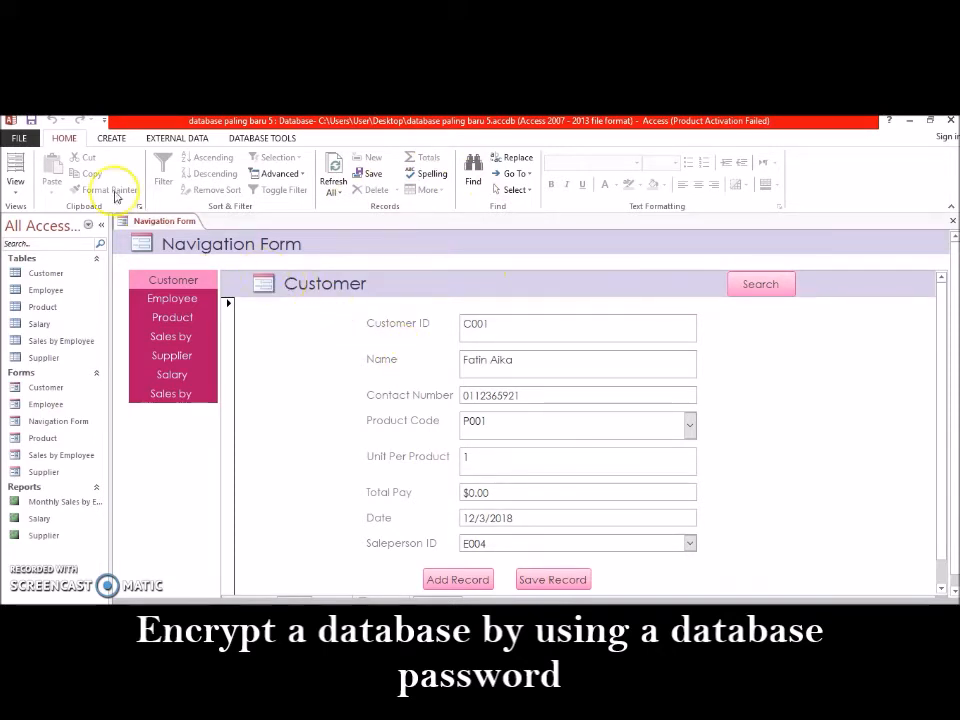
# Close the decrypted database and reopen "database paling baru 5" from the recent files
pyautogui.click(22, 139)
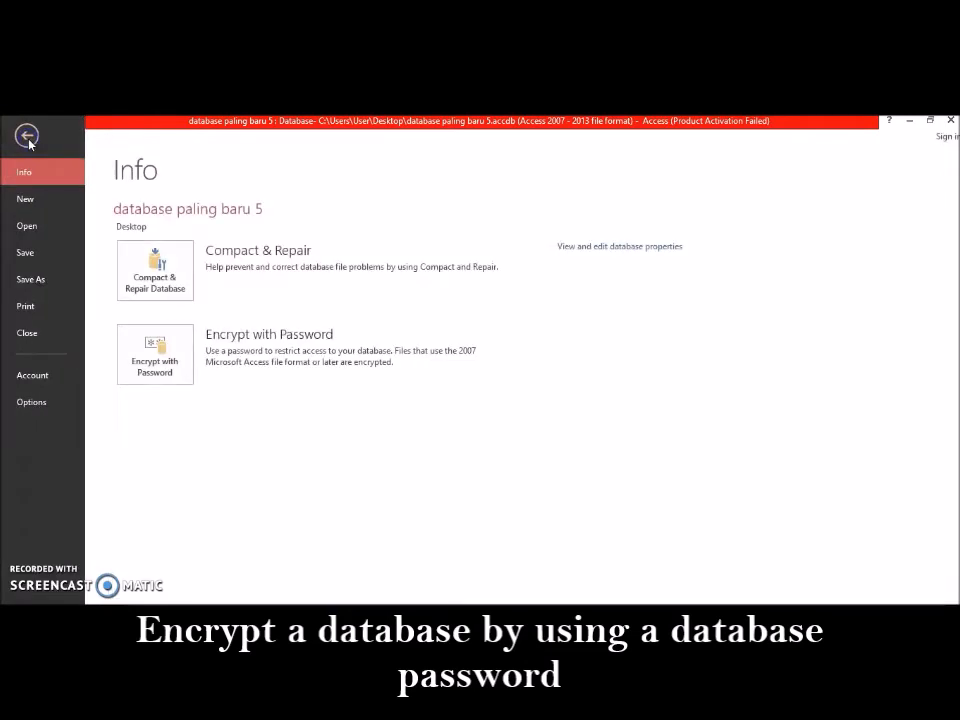
pyautogui.click(30, 334)
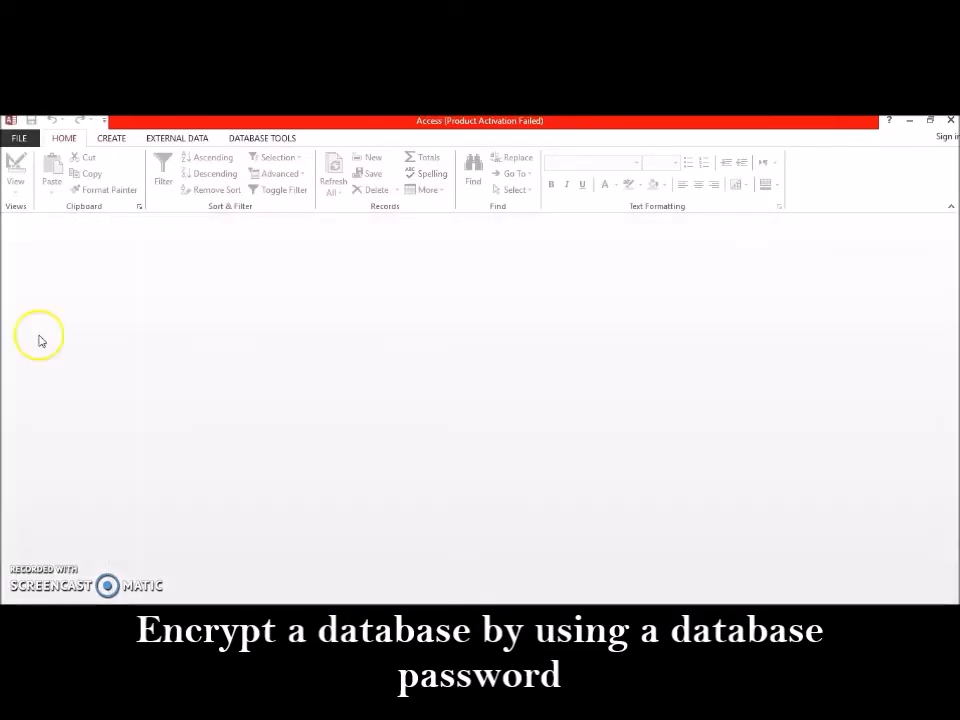
pyautogui.click(18, 139)
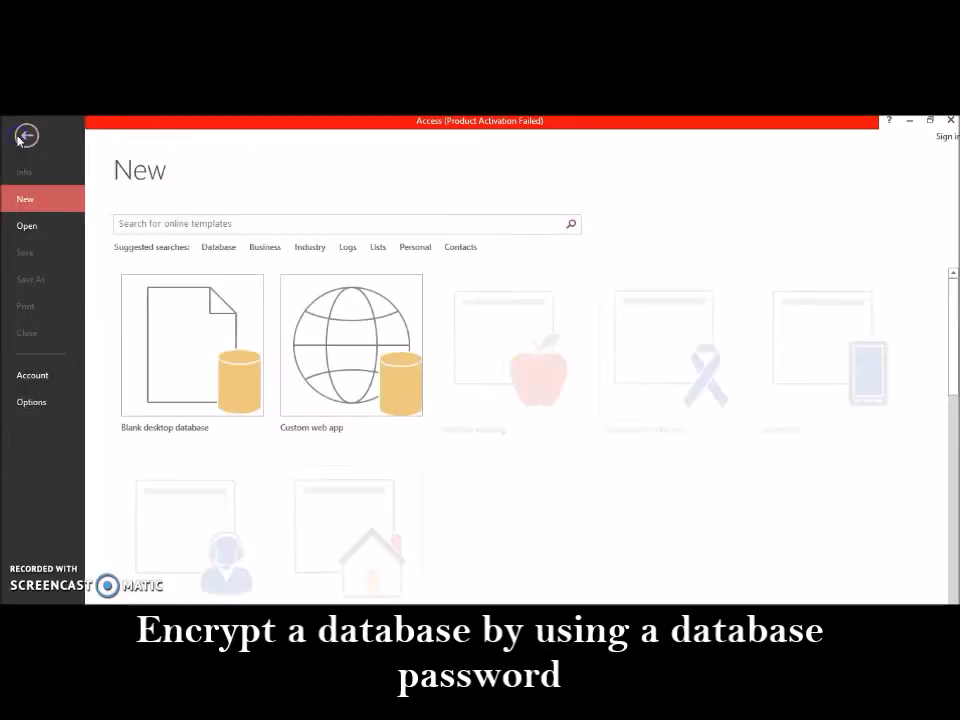
pyautogui.click(33, 230)
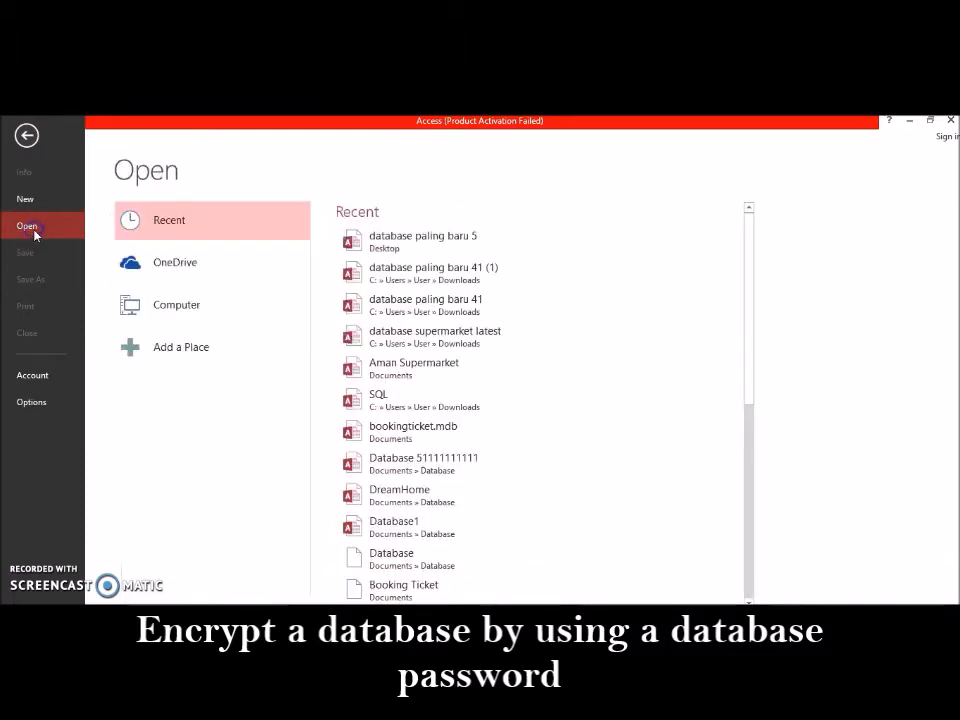
pyautogui.click(441, 245)
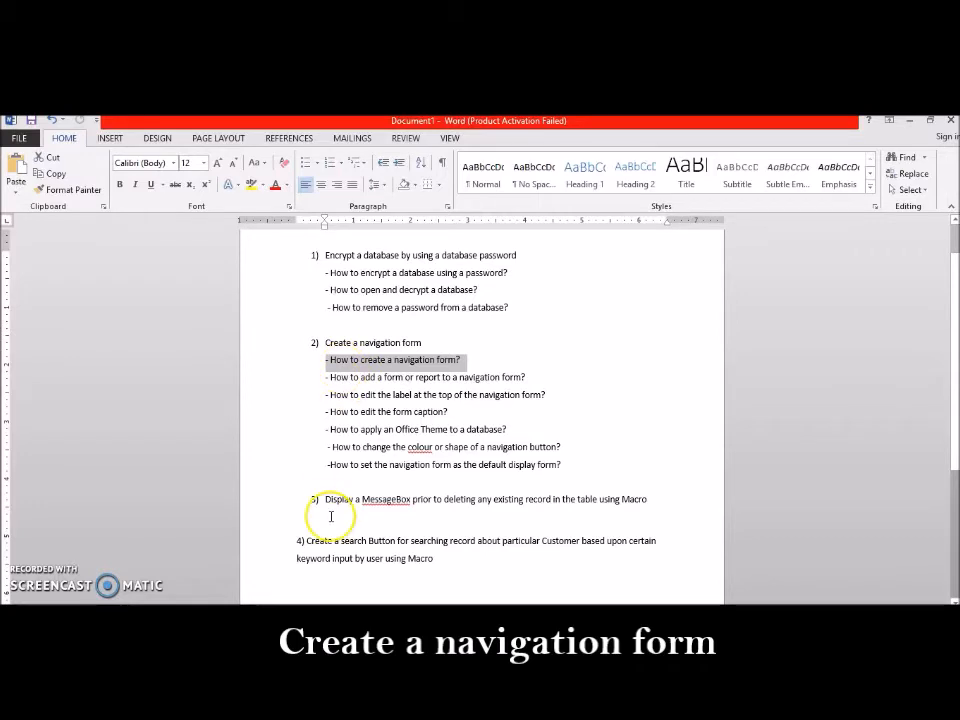
# Switch from Word to the Access database and create a navigation form with the Vertical Tabs, Left layout
pyautogui.moveTo(319, 601)
pyautogui.click(316, 578)
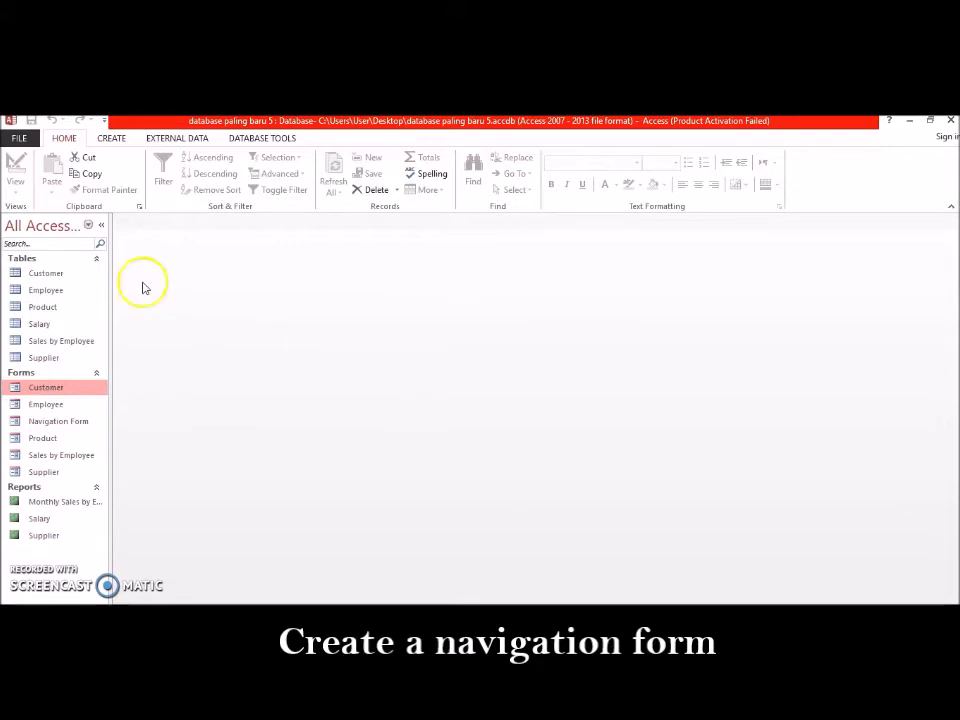
pyautogui.click(112, 140)
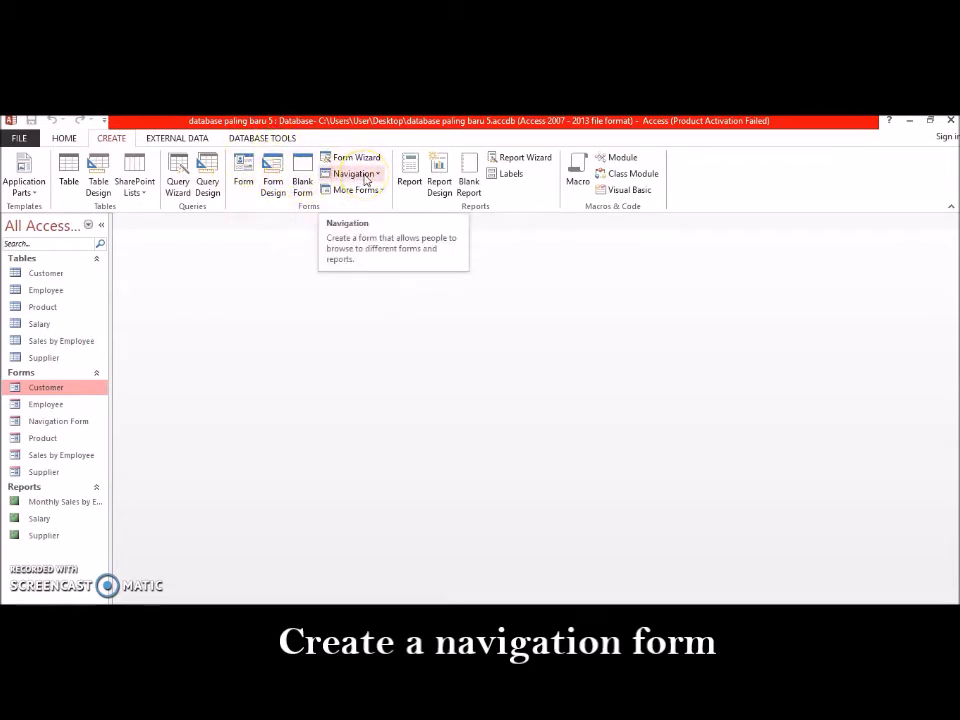
pyautogui.click(365, 177)
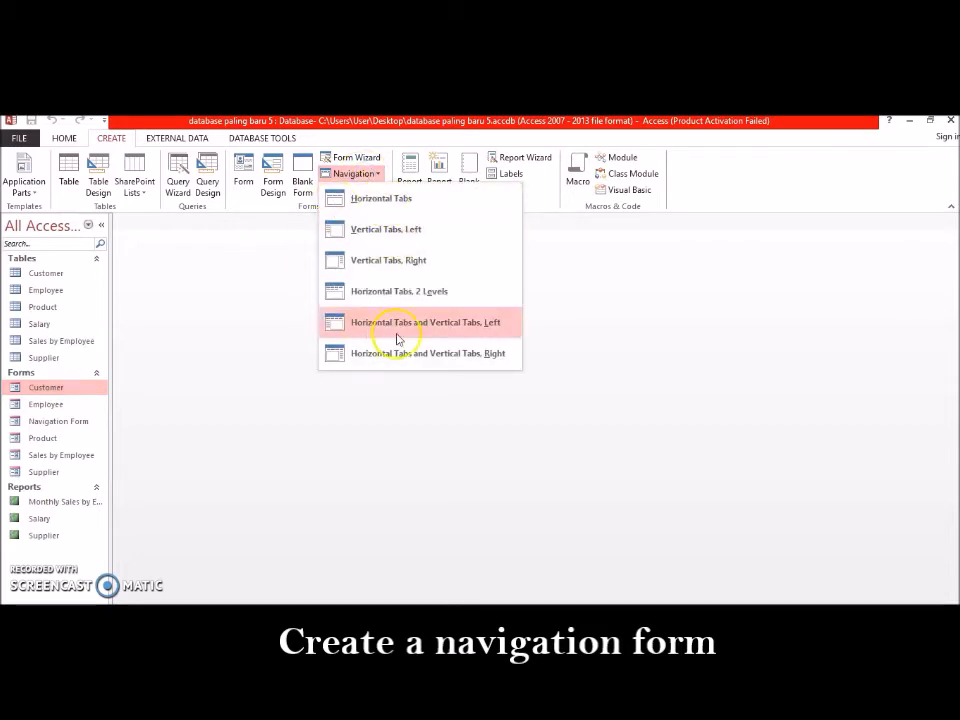
pyautogui.click(444, 238)
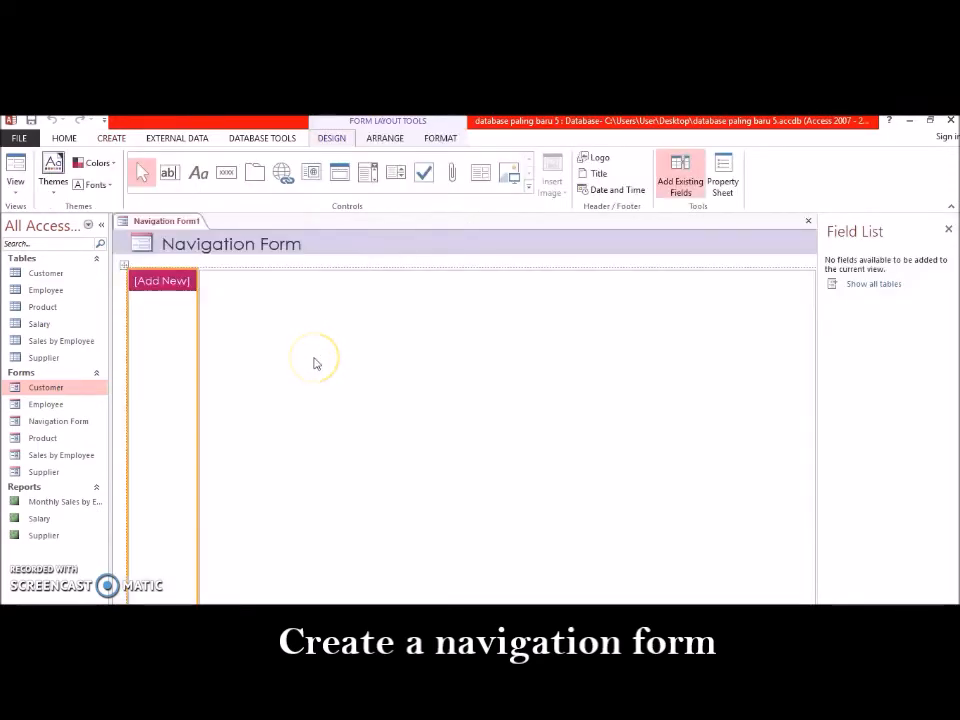
# Add the Customer form and the Monthly Sales by Employee report as tabs of the new navigation form
pyautogui.click(78, 391)
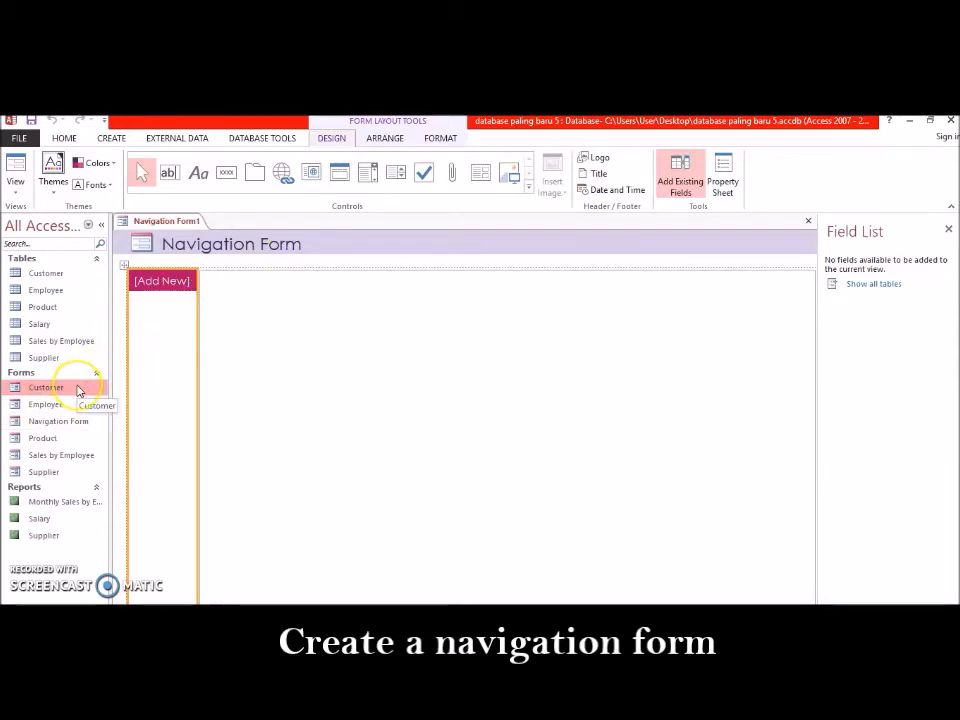
pyautogui.moveTo(78, 391); pyautogui.dragTo(167, 279)
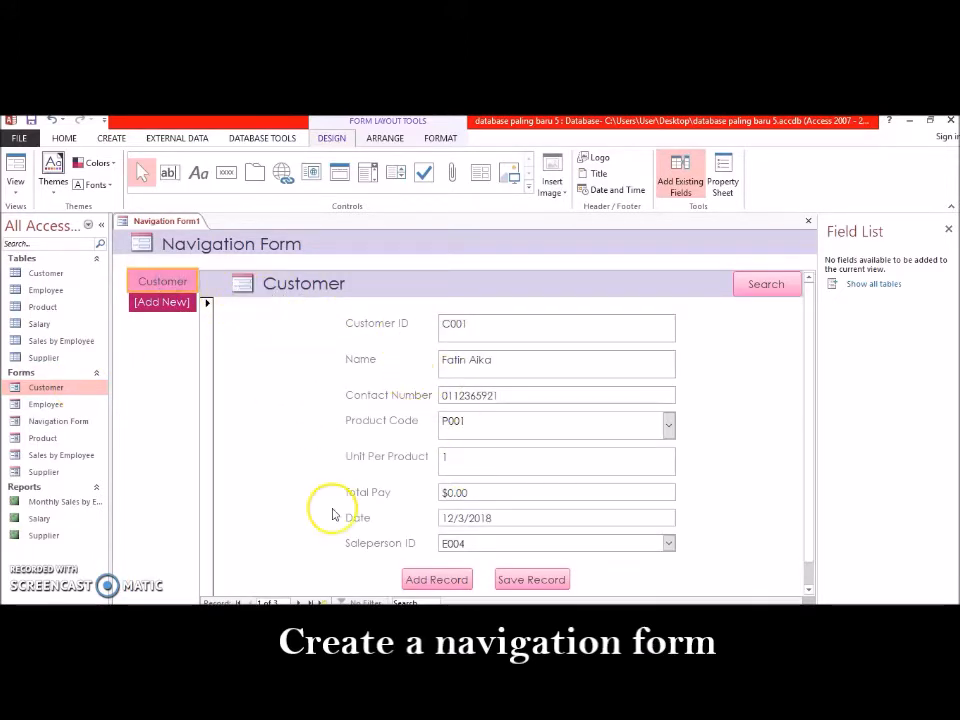
pyautogui.click(62, 502)
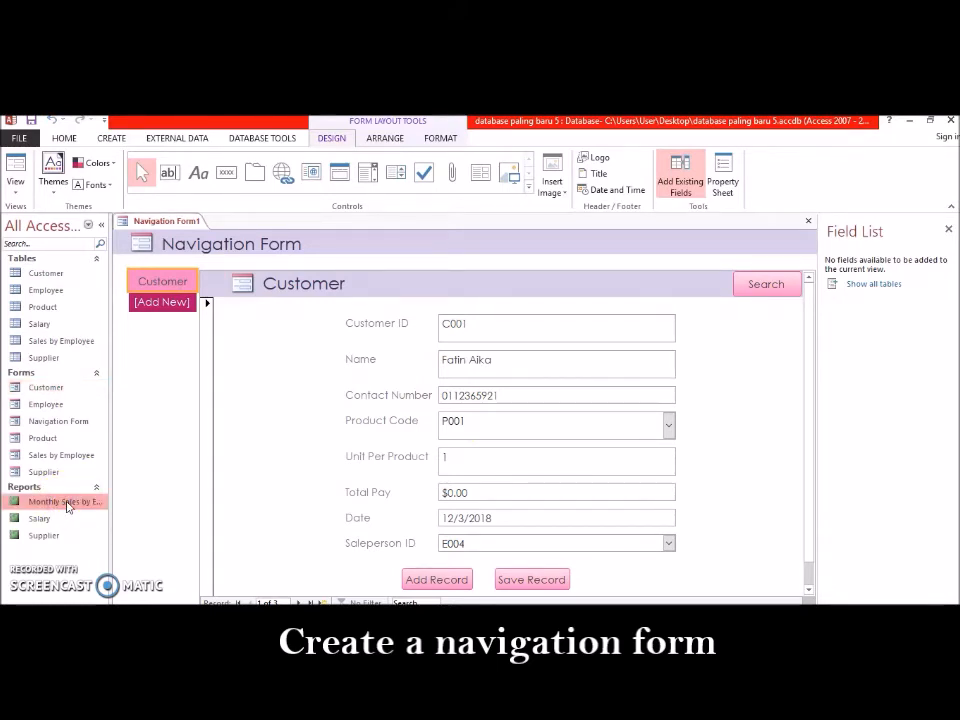
pyautogui.moveTo(67, 507); pyautogui.dragTo(161, 302)
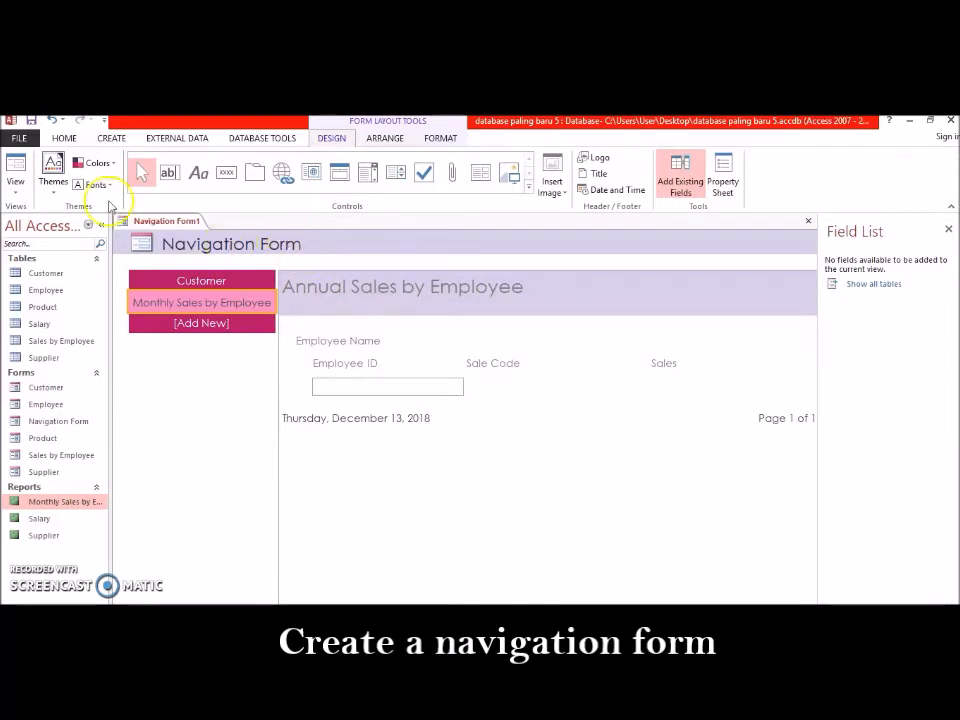
# In Layout View, change the header label of the navigation form to "Main Details"
pyautogui.click(16, 188)
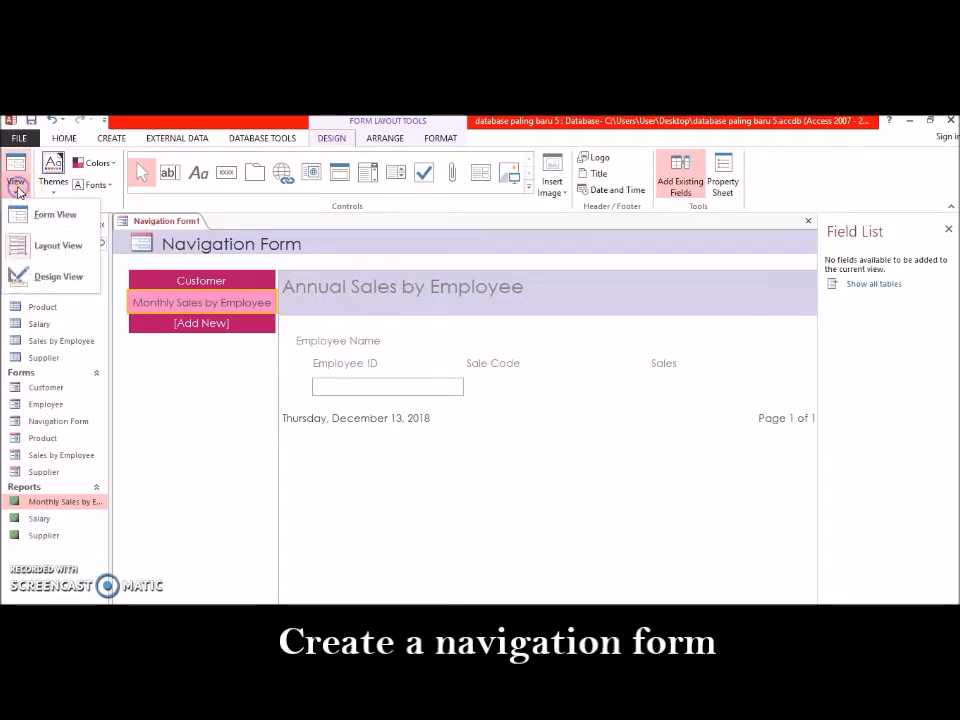
pyautogui.click(70, 248)
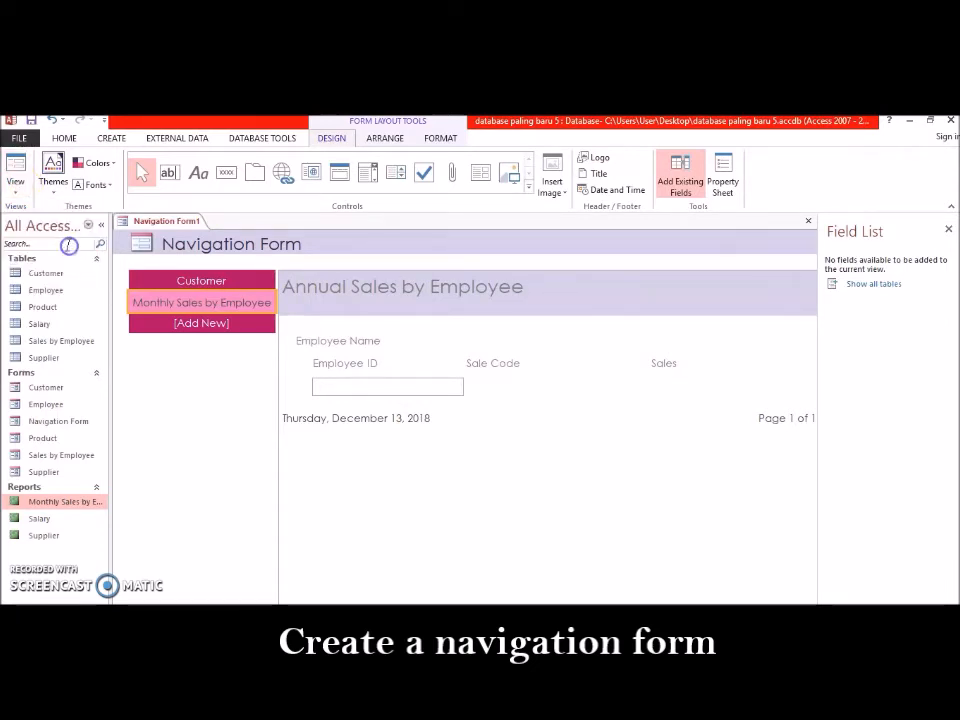
pyautogui.click(300, 251)
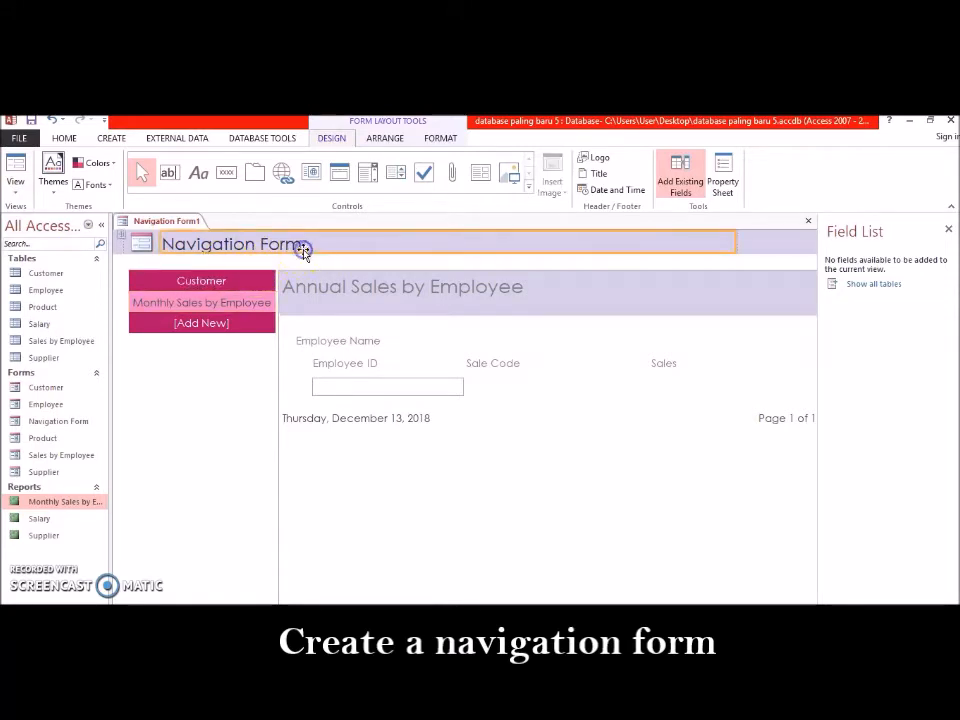
pyautogui.doubleClick(305, 246)
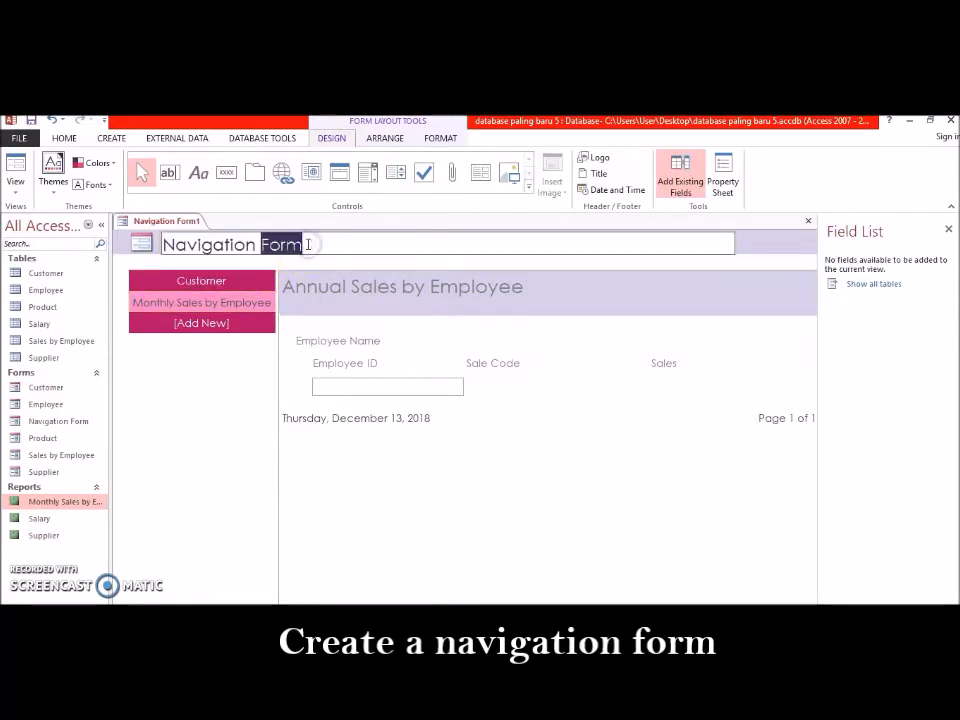
pyautogui.click(307, 244)
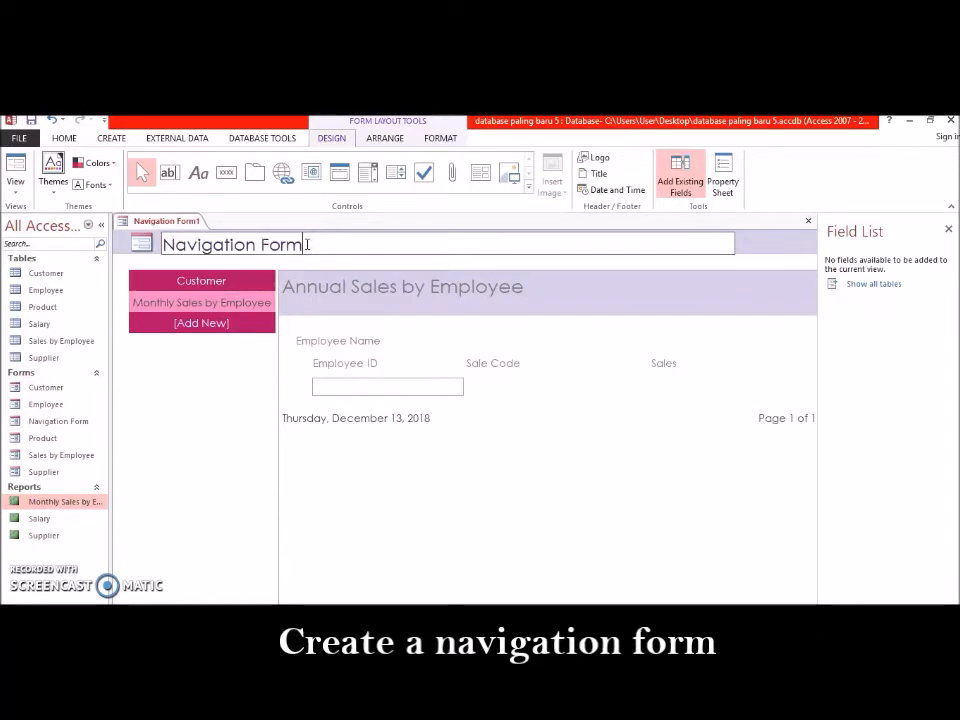
pyautogui.press('BackSpace')
pyautogui.press('BackSpace')
pyautogui.press('BackSpace')
pyautogui.press('BackSpace')
pyautogui.press('BackSpace')
pyautogui.press('BackSpace')
pyautogui.press('BackSpace')
pyautogui.press('BackSpace')
pyautogui.press('BackSpace')
pyautogui.press('BackSpace')
pyautogui.press('BackSpace')
pyautogui.press('BackSpace')
pyautogui.press('BackSpace')
pyautogui.press('BackSpace')
pyautogui.press('BackSpace')
pyautogui.write('Main')
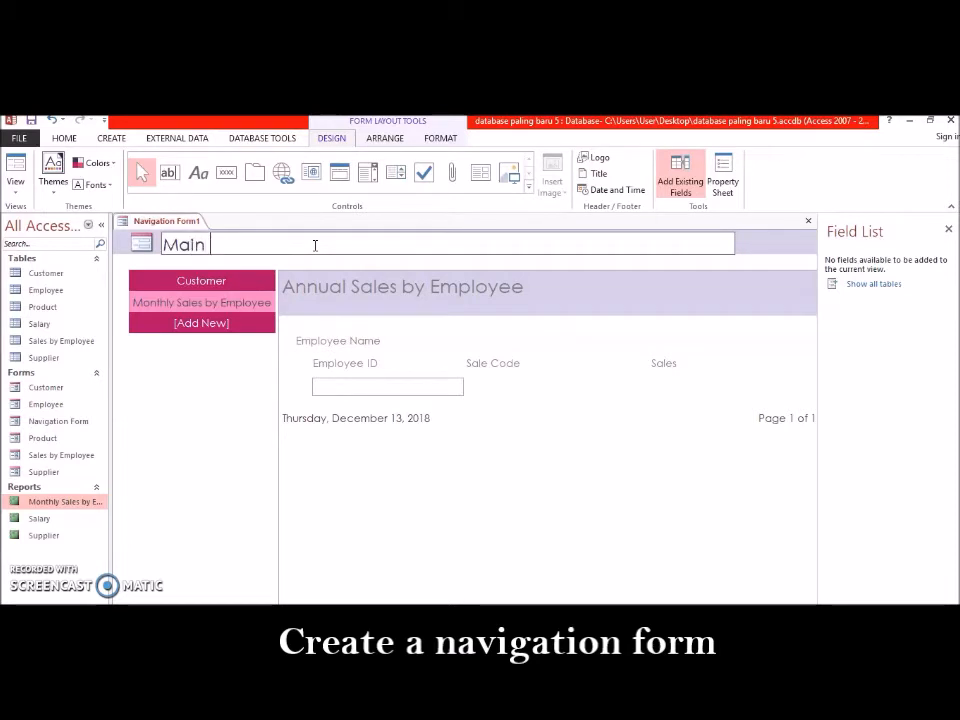
pyautogui.write(' Details')
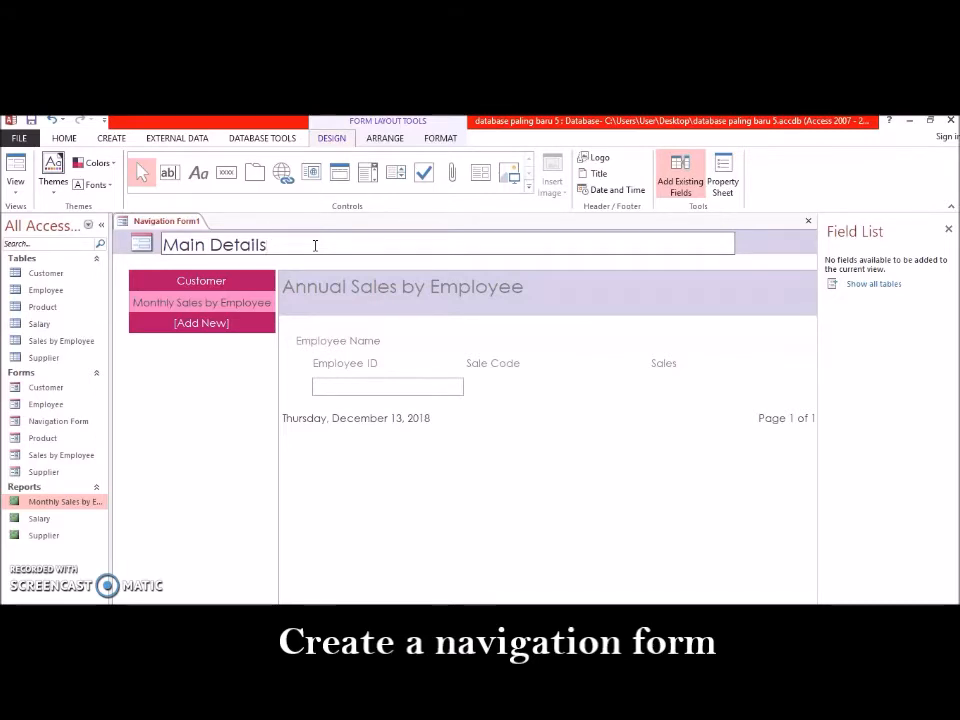
pyautogui.press('Return')
pyautogui.click(284, 240)
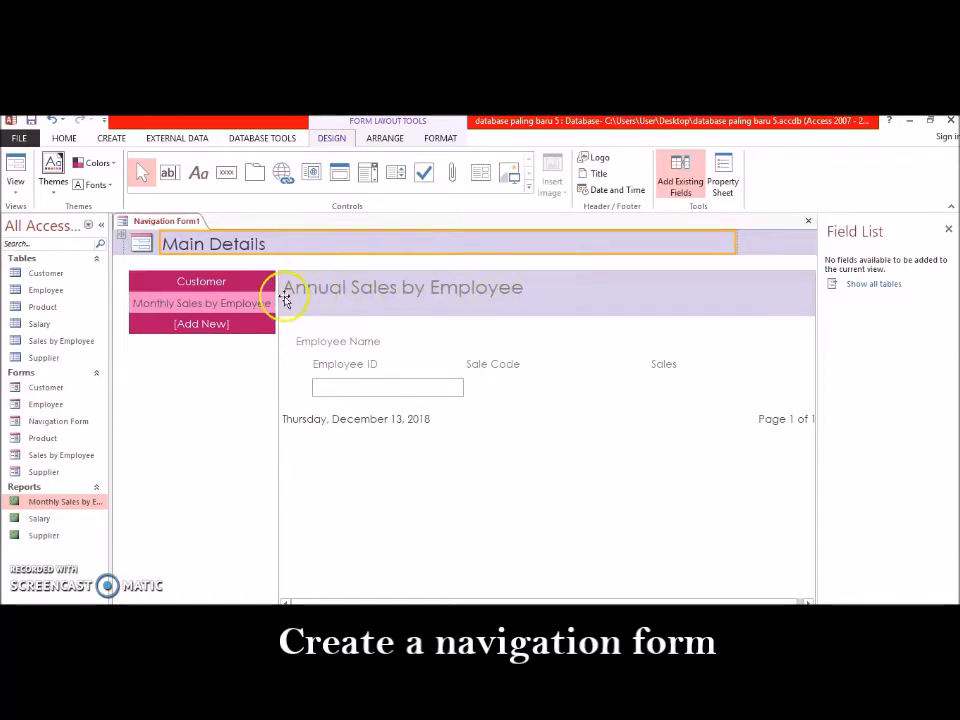
# In Layout View, shorten the title of the report embedded in the navigation form to "Annual Sales"
pyautogui.click(15, 188)
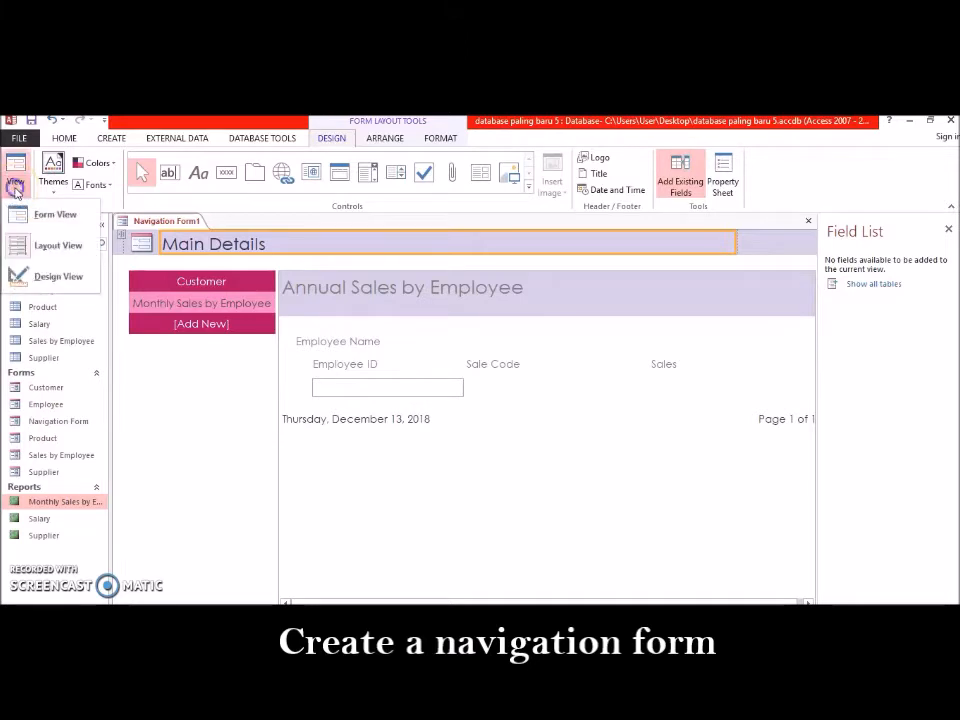
pyautogui.click(54, 249)
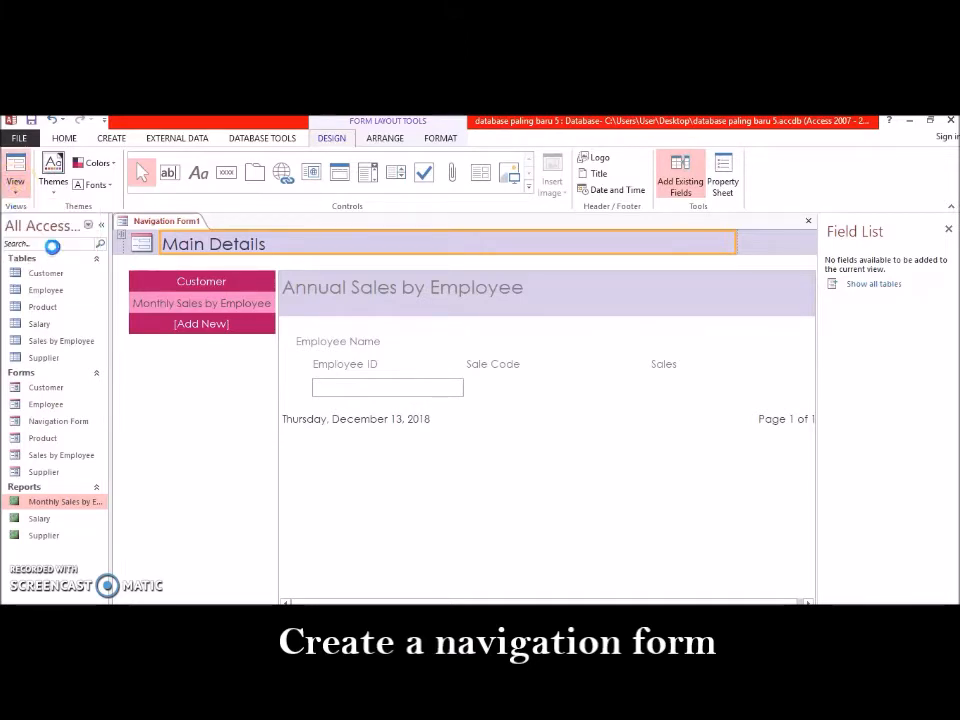
pyautogui.click(531, 289)
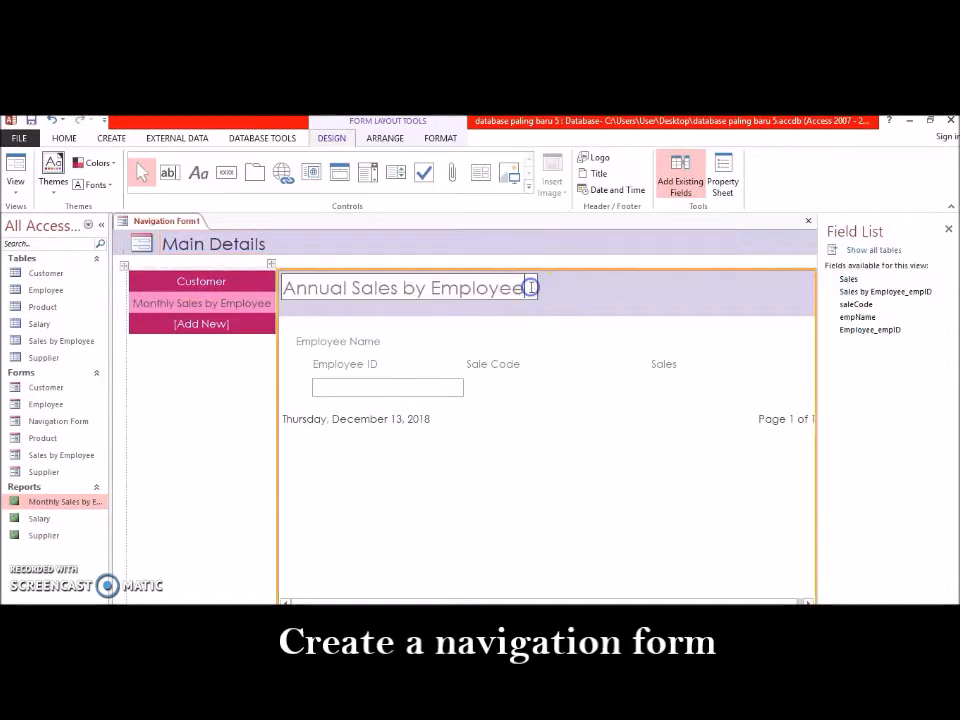
pyautogui.press('BackSpace')
pyautogui.press('BackSpace')
pyautogui.press('BackSpace')
pyautogui.press('BackSpace')
pyautogui.press('BackSpace')
pyautogui.press('BackSpace')
pyautogui.press('BackSpace')
pyautogui.press('BackSpace')
pyautogui.press('BackSpace')
pyautogui.press('BackSpace')
pyautogui.press('BackSpace')
pyautogui.press('BackSpace')
pyautogui.press('BackSpace')
pyautogui.press('BackSpace')
pyautogui.press('BackSpace')
pyautogui.press('BackSpace')
pyautogui.press('BackSpace')
pyautogui.press('BackSpace')
pyautogui.press('BackSpace')
pyautogui.press('BackSpace')
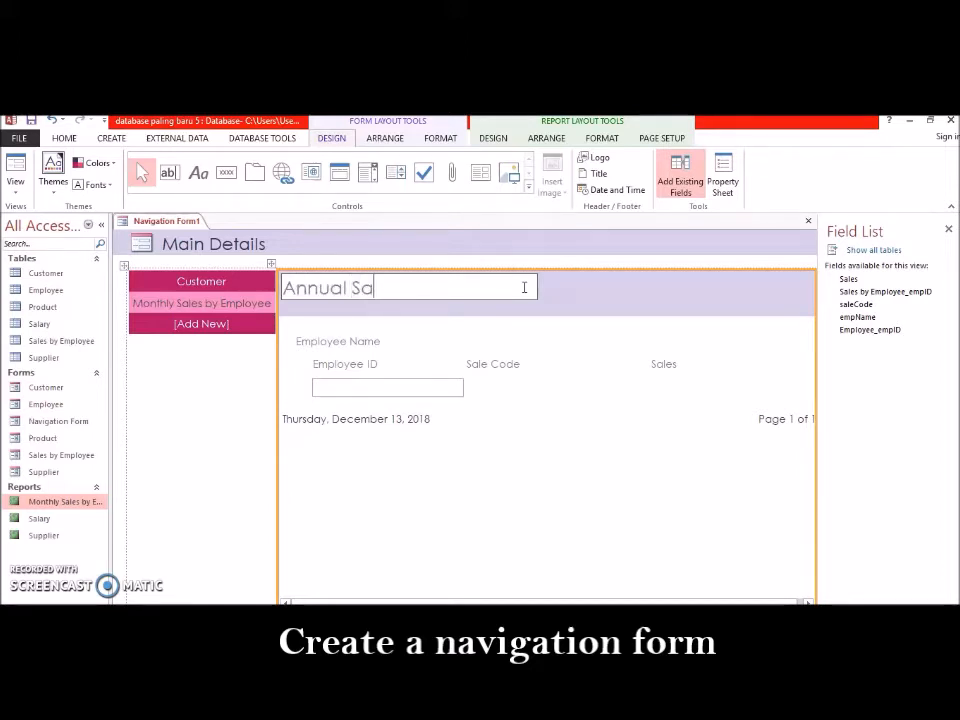
pyautogui.press('Return')
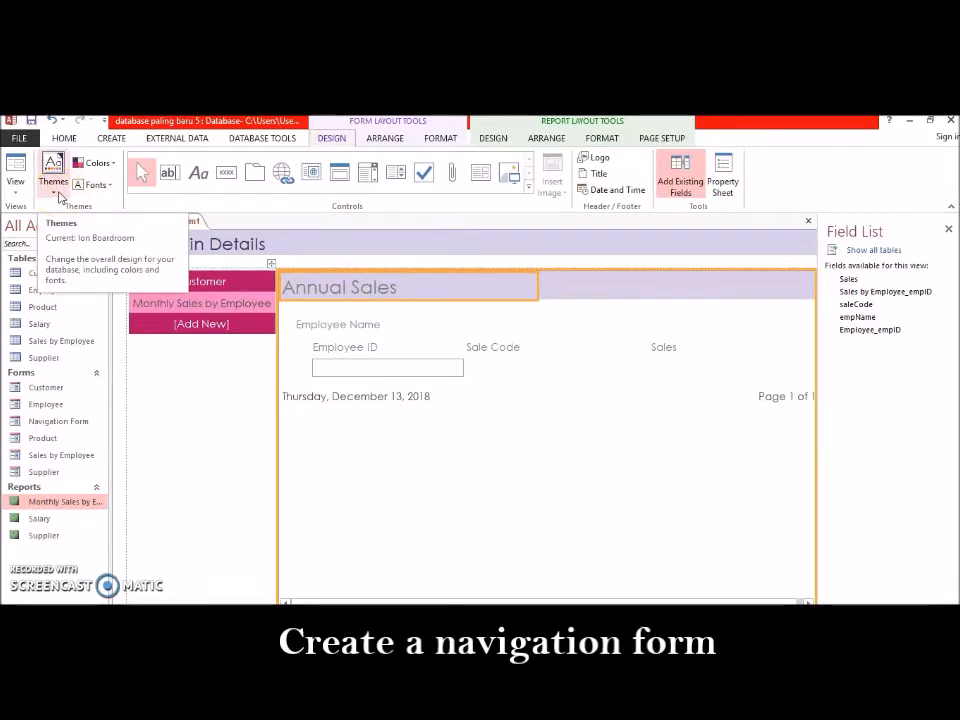
# Apply the Ion Boardroom theme to the navigation form
pyautogui.click(348, 140)
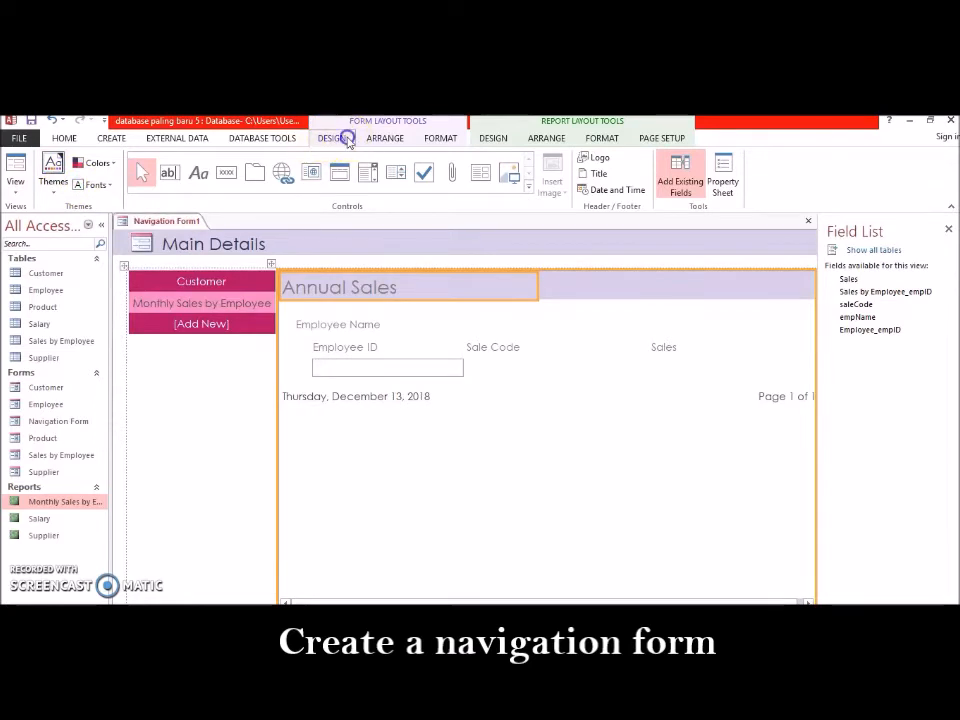
pyautogui.click(55, 191)
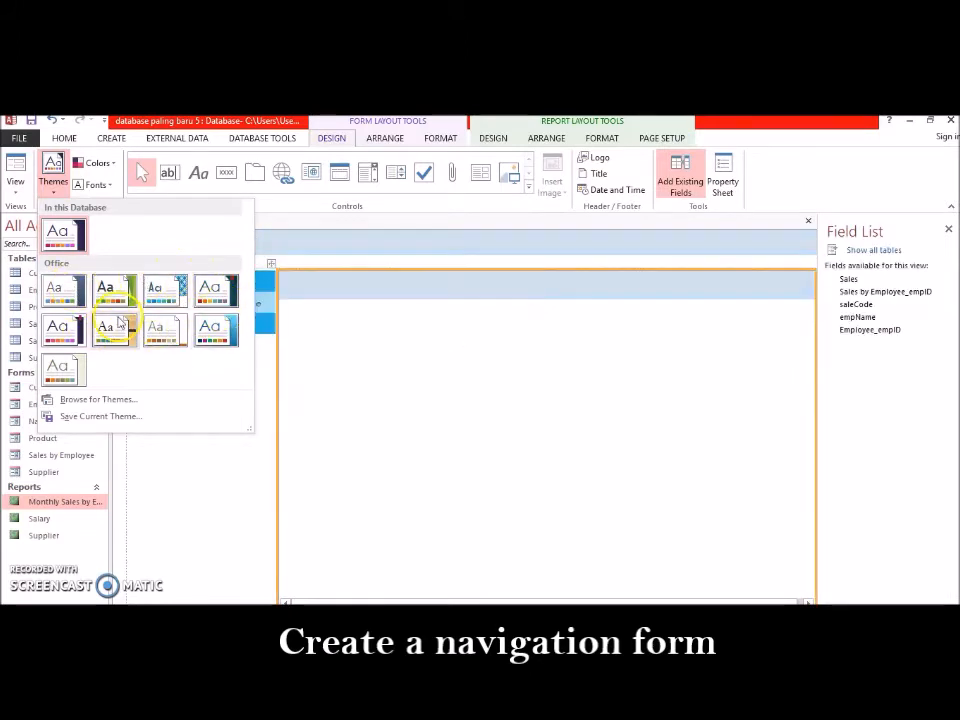
pyautogui.click(67, 330)
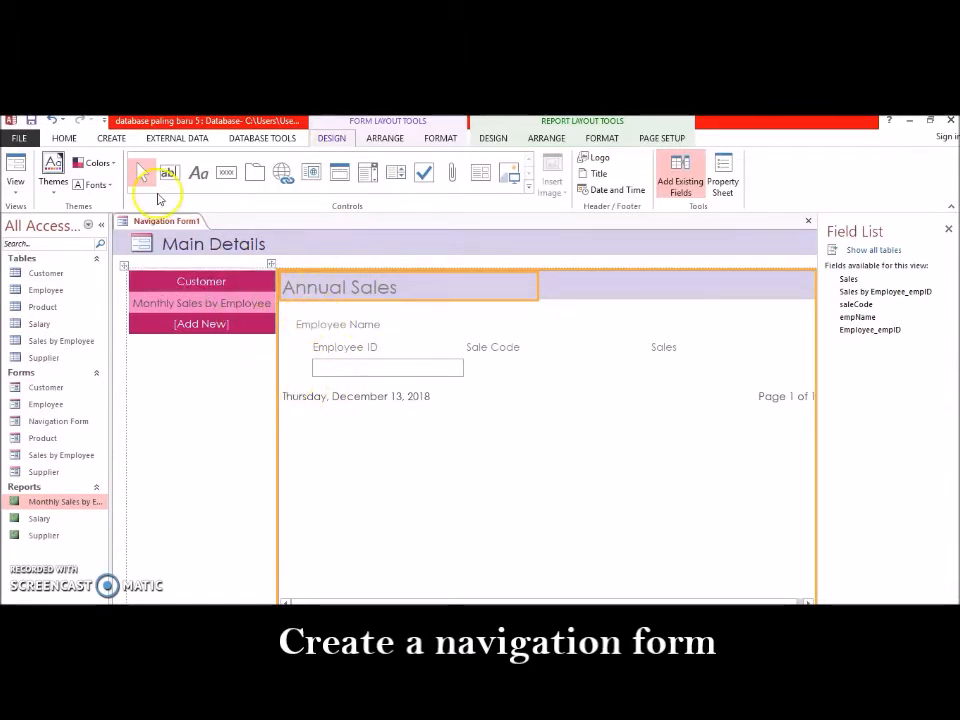
# Try the Blue II color scheme on the navigation form and replace it with the Yellow scheme
pyautogui.click(99, 164)
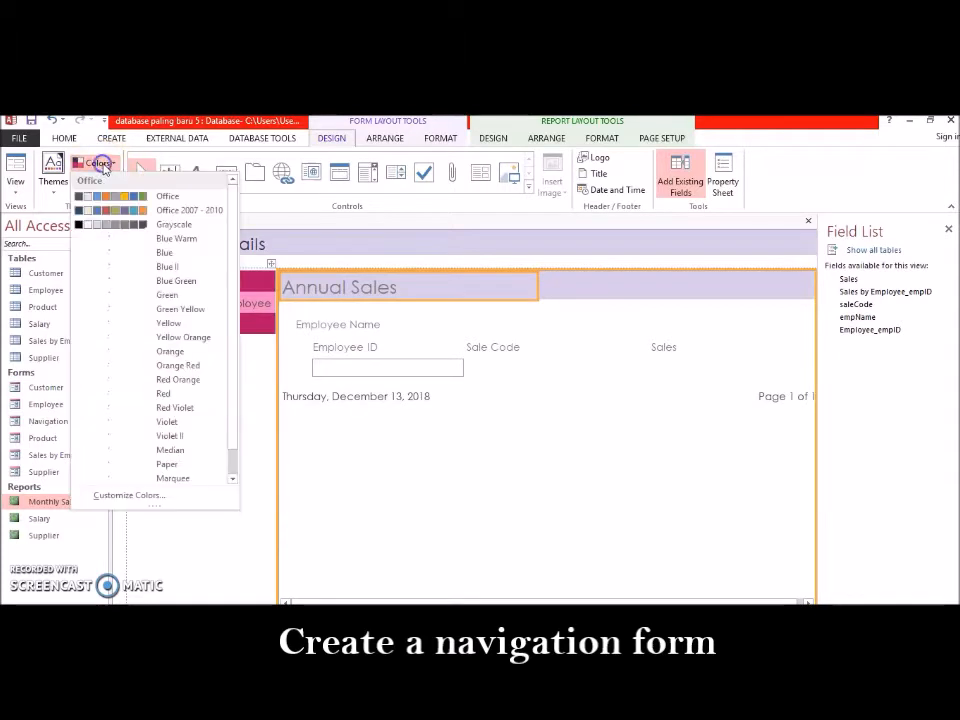
pyautogui.click(162, 266)
pyautogui.click(100, 163)
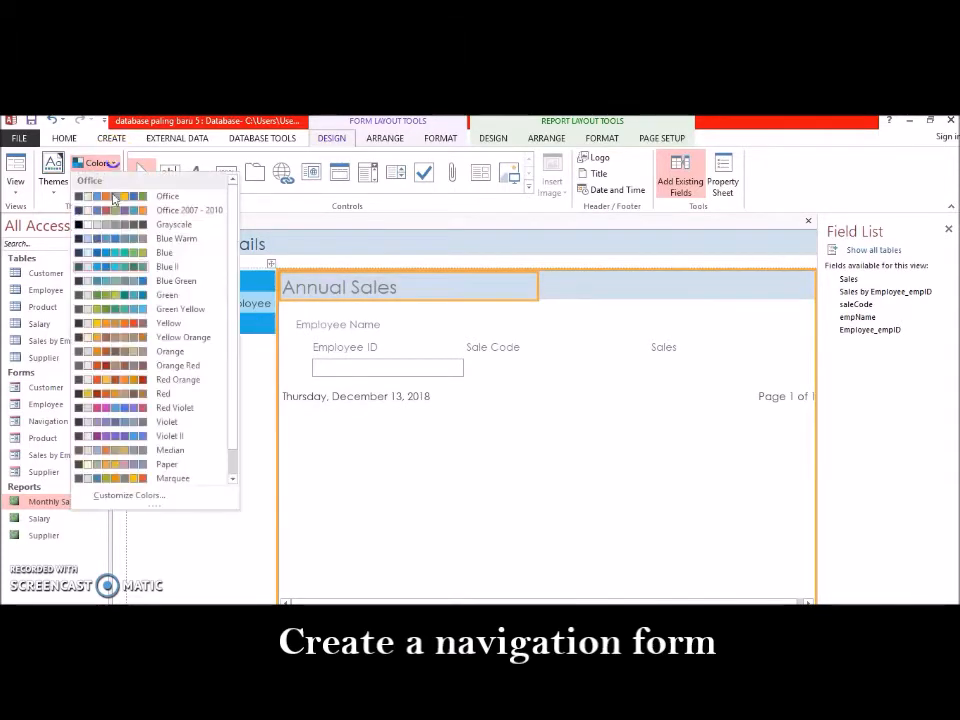
pyautogui.click(150, 323)
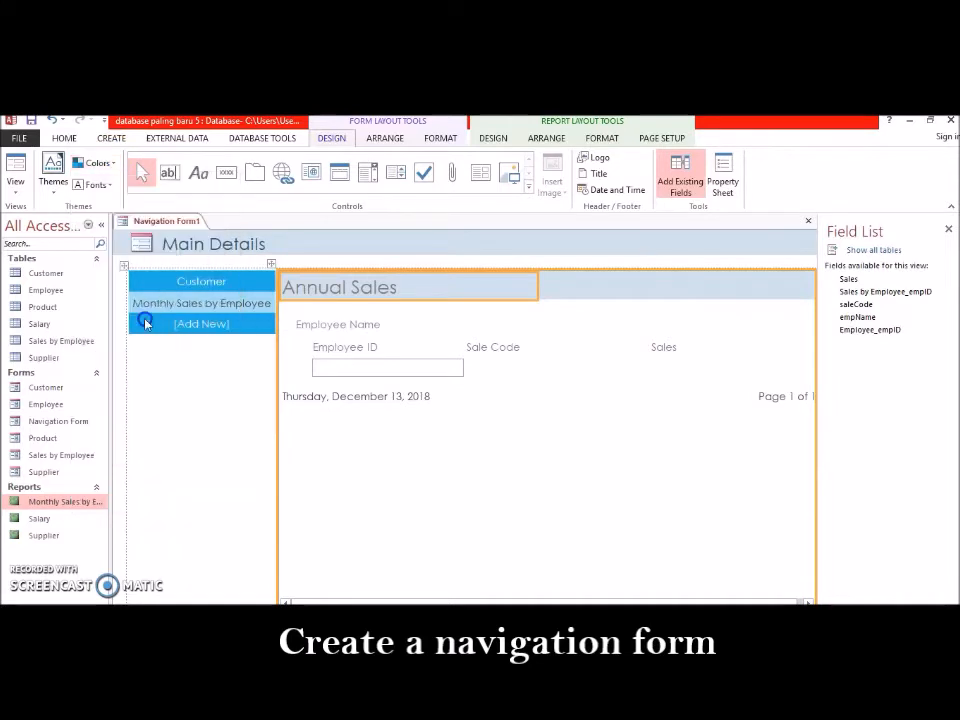
pyautogui.click(100, 186)
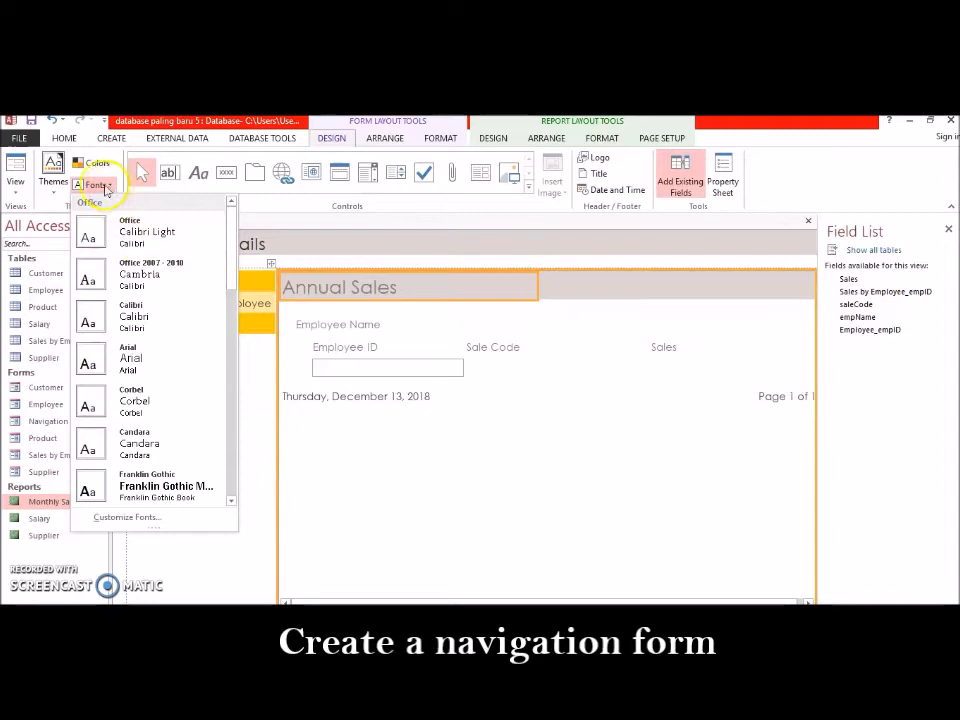
pyautogui.moveTo(231, 253); pyautogui.dragTo(225, 281)
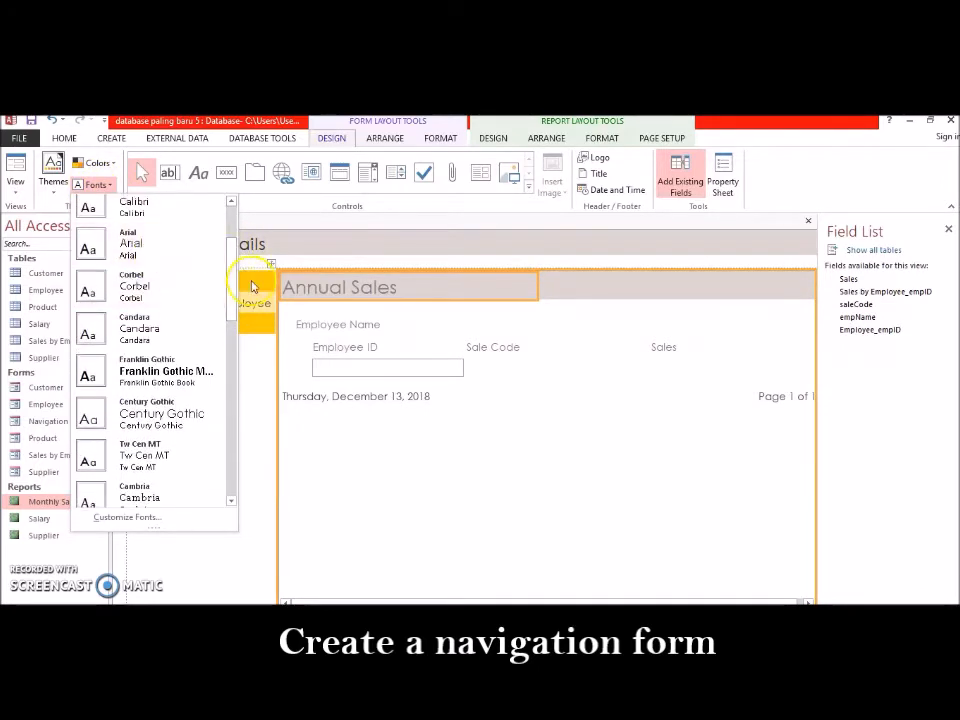
pyautogui.click(321, 253)
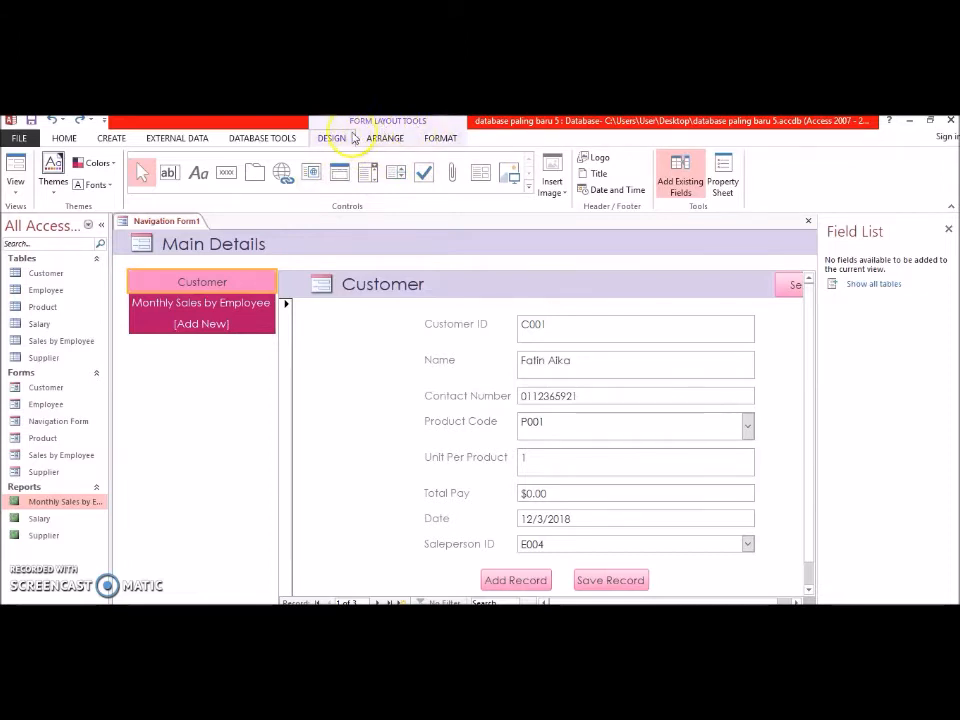
# Try an oval and a rounded-top rectangle as the Customer tab's shape, ending with the rectangle that has a single rounded corner
pyautogui.click(440, 139)
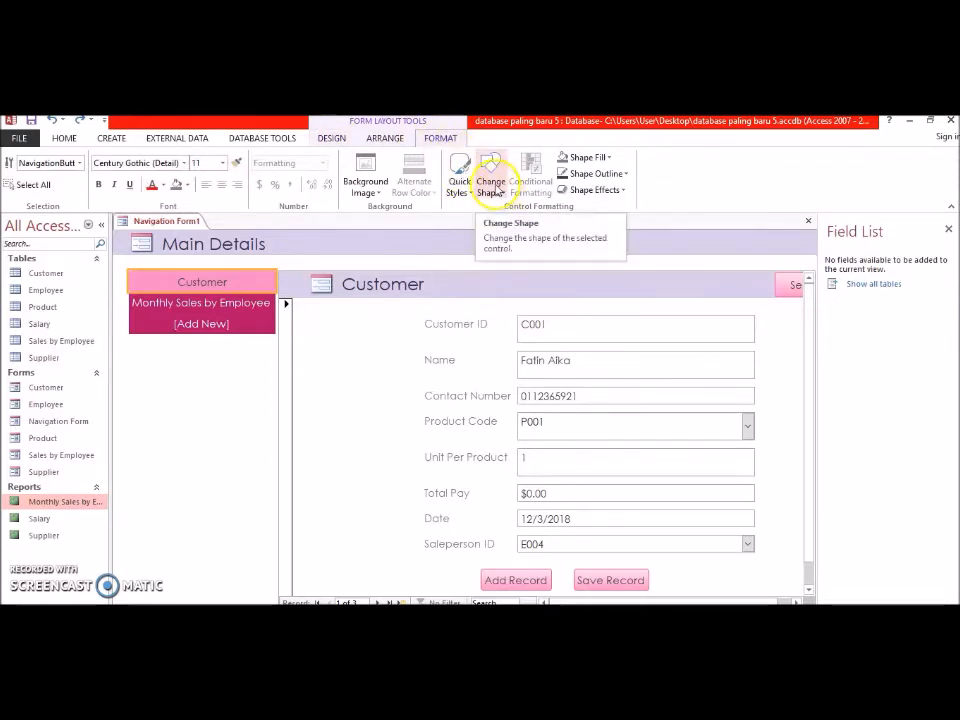
pyautogui.click(499, 196)
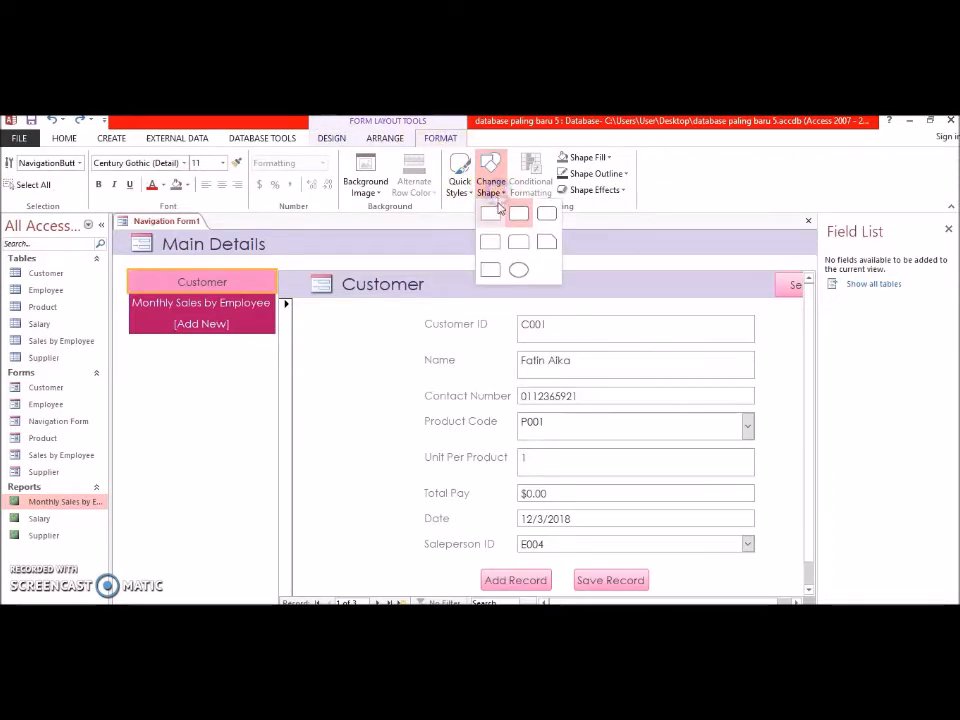
pyautogui.click(519, 272)
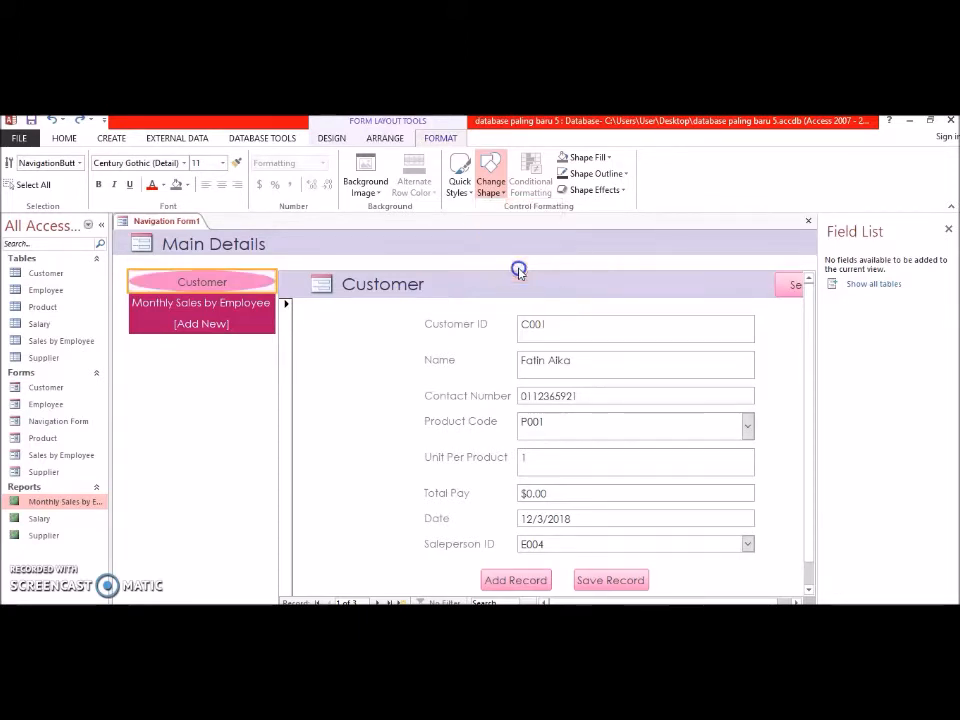
pyautogui.click(492, 186)
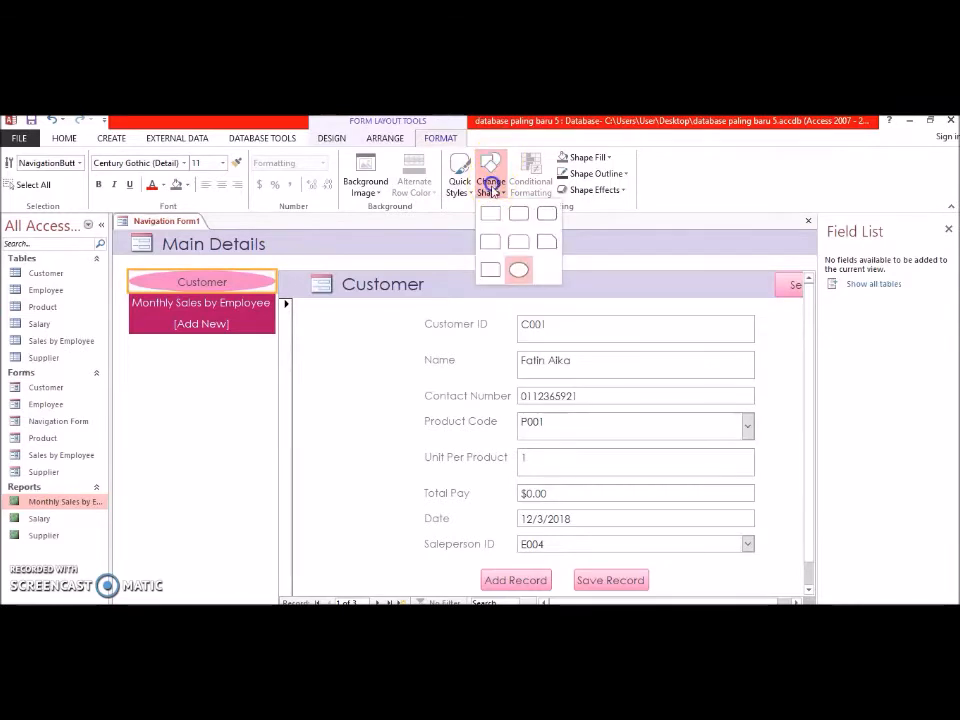
pyautogui.click(518, 245)
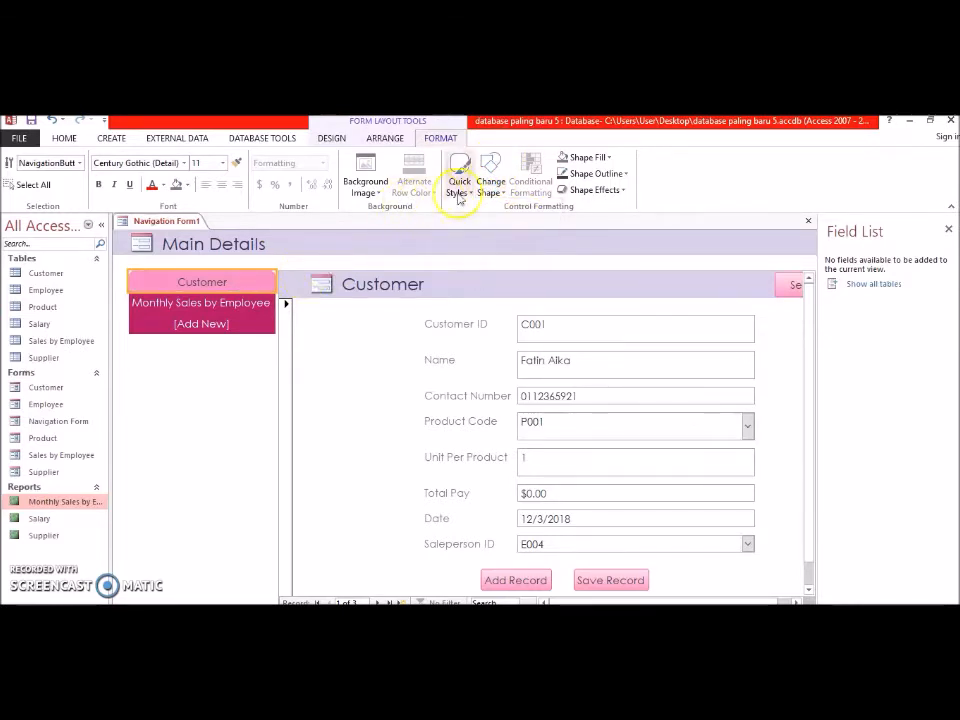
pyautogui.click(490, 188)
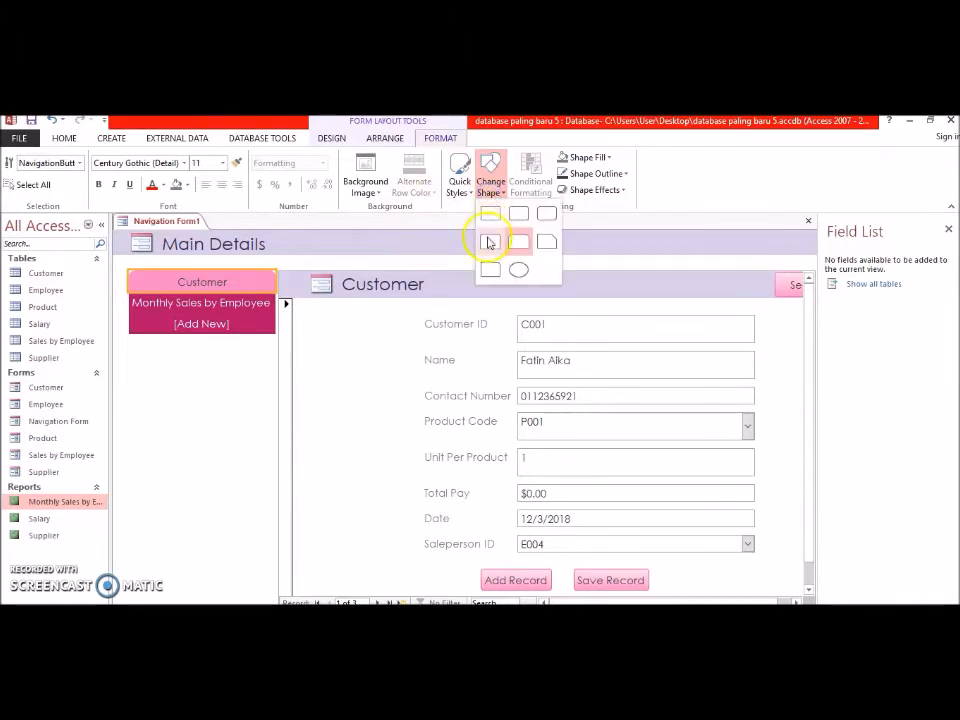
pyautogui.click(487, 238)
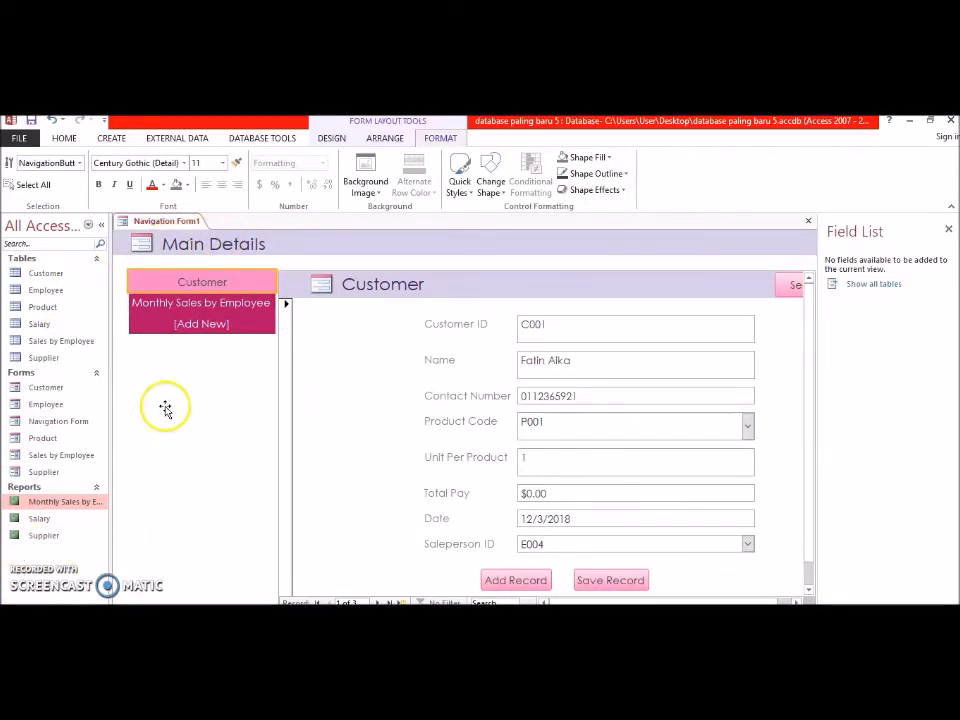
# In the current database options, set the startup display form to Navigation Form and accept the change
pyautogui.click(33, 144)
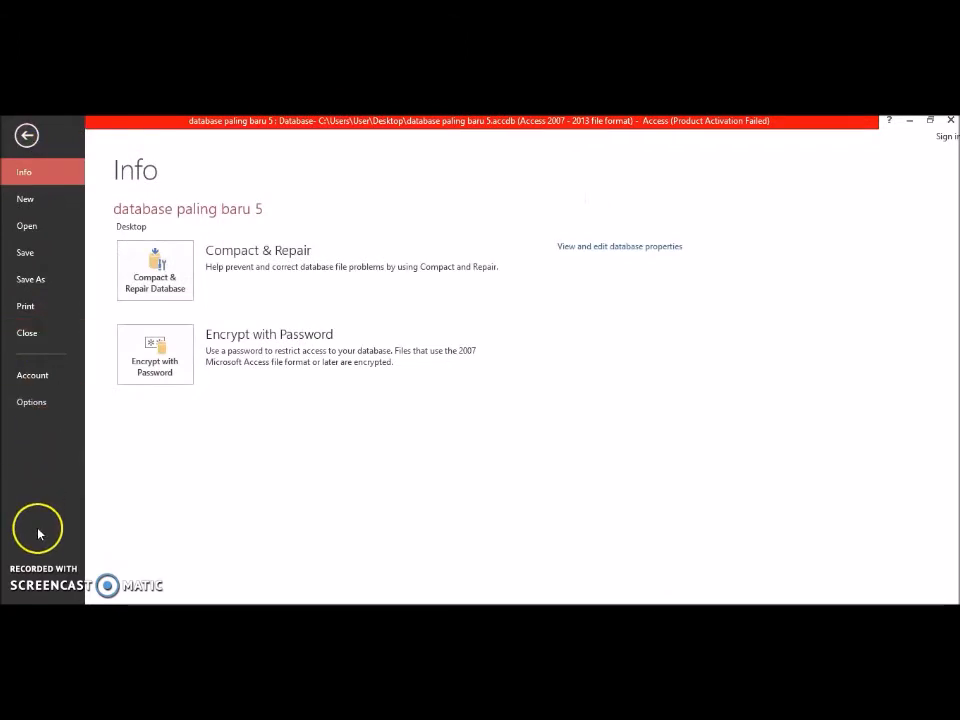
pyautogui.click(24, 404)
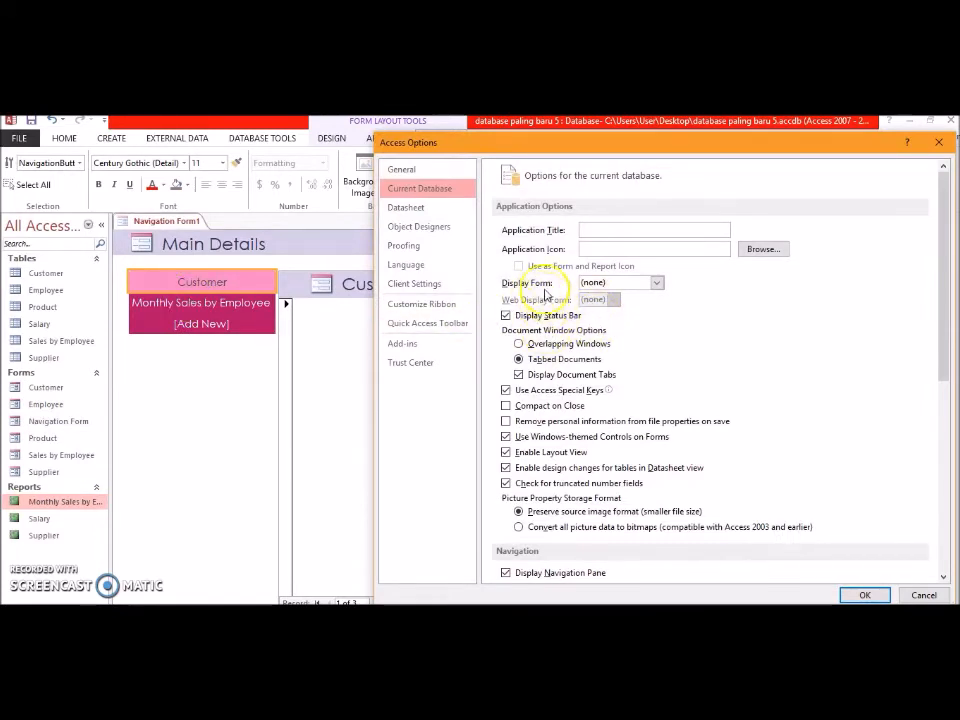
pyautogui.click(656, 284)
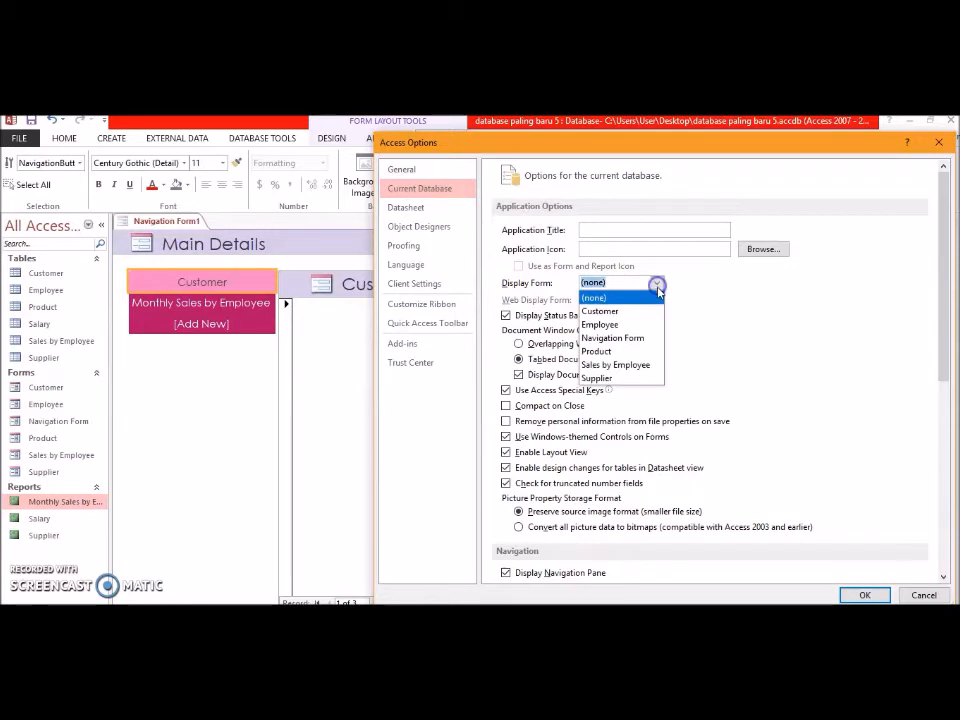
pyautogui.click(638, 340)
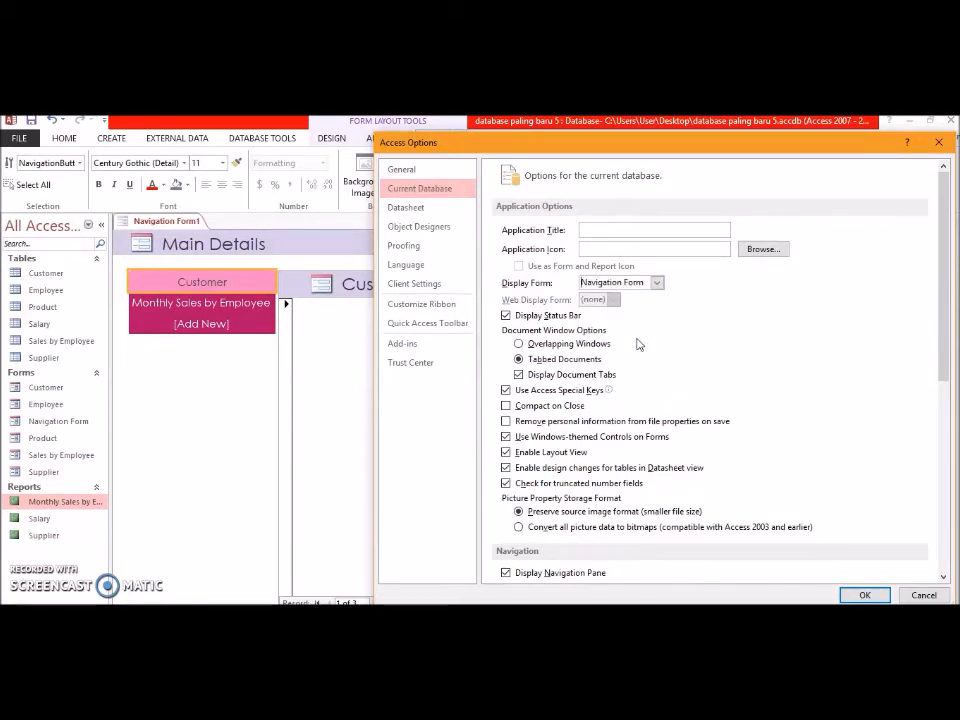
pyautogui.click(862, 596)
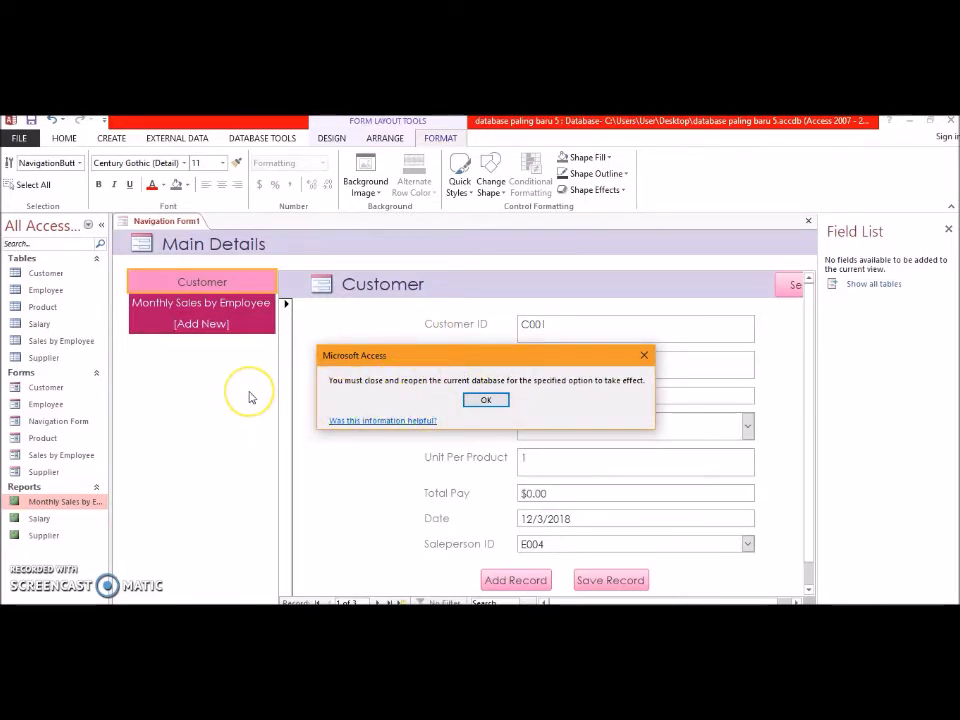
pyautogui.click(333, 361)
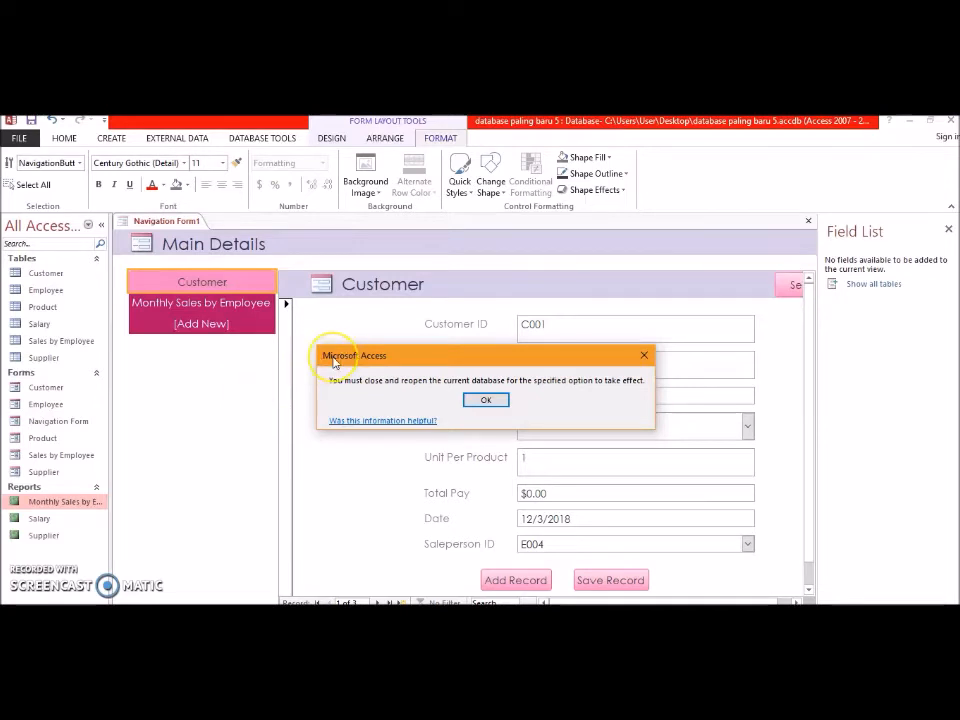
pyautogui.click(480, 399)
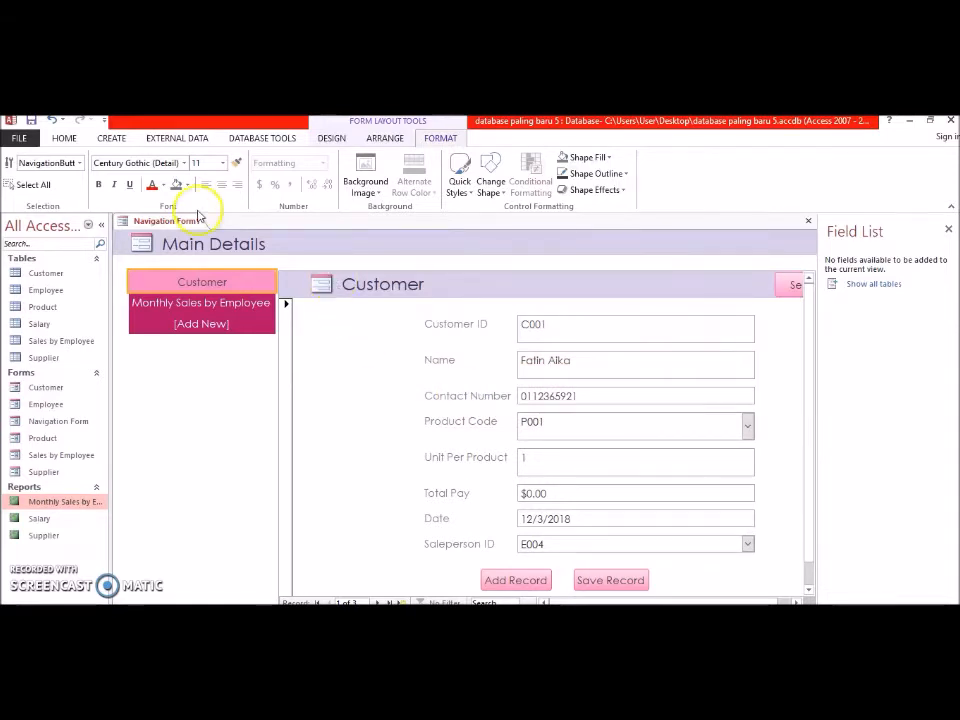
# Close the database, saving the new form's design under the name "Navigation Form1"
pyautogui.click(22, 139)
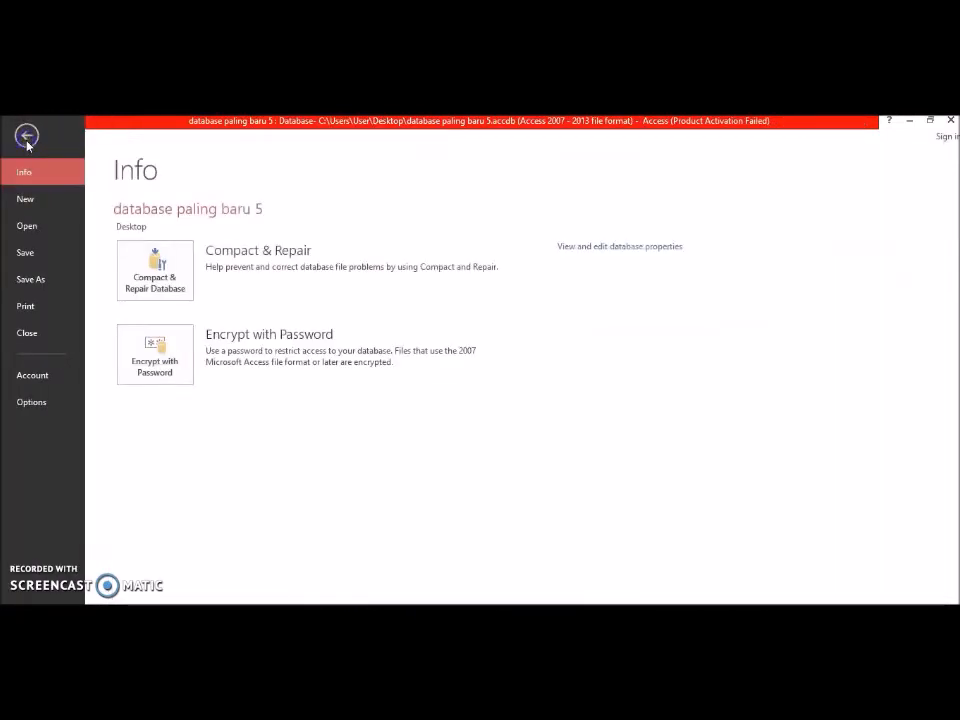
pyautogui.click(38, 335)
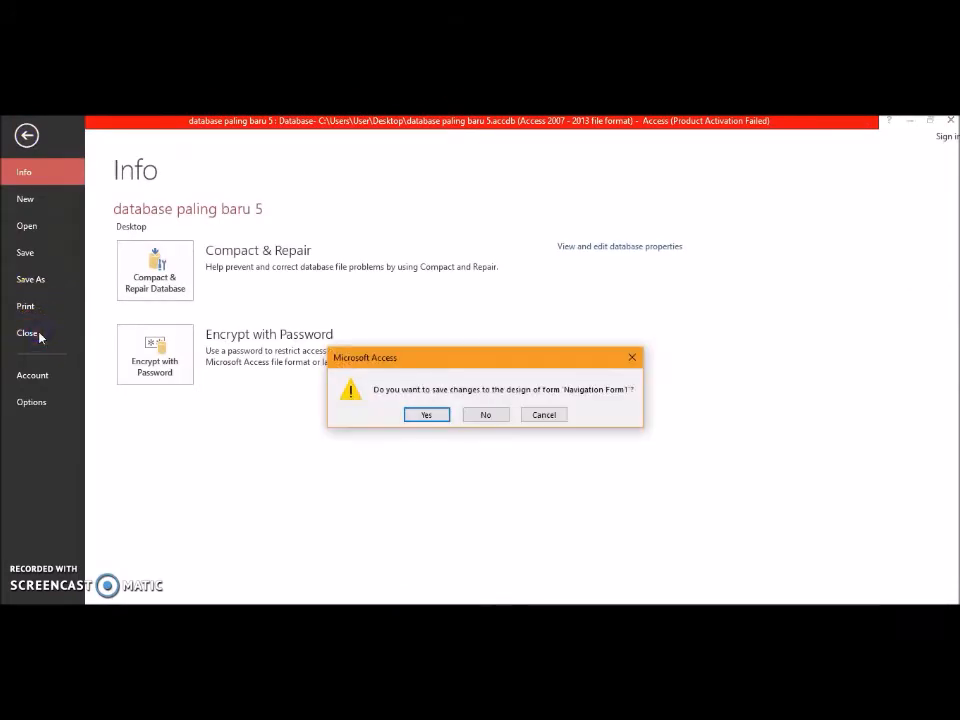
pyautogui.click(435, 415)
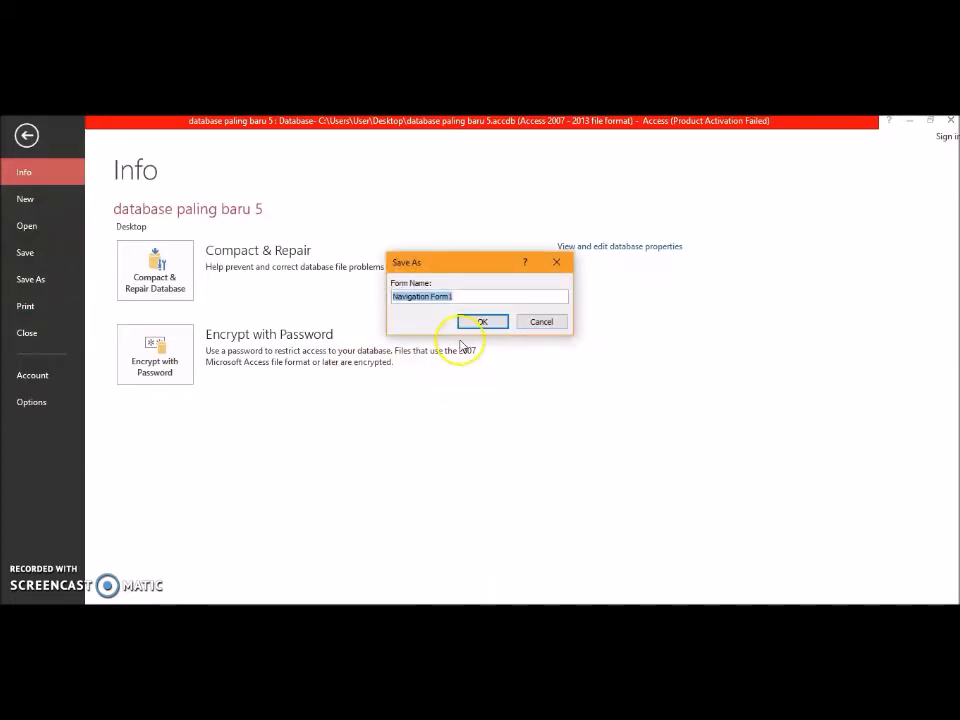
pyautogui.click(480, 320)
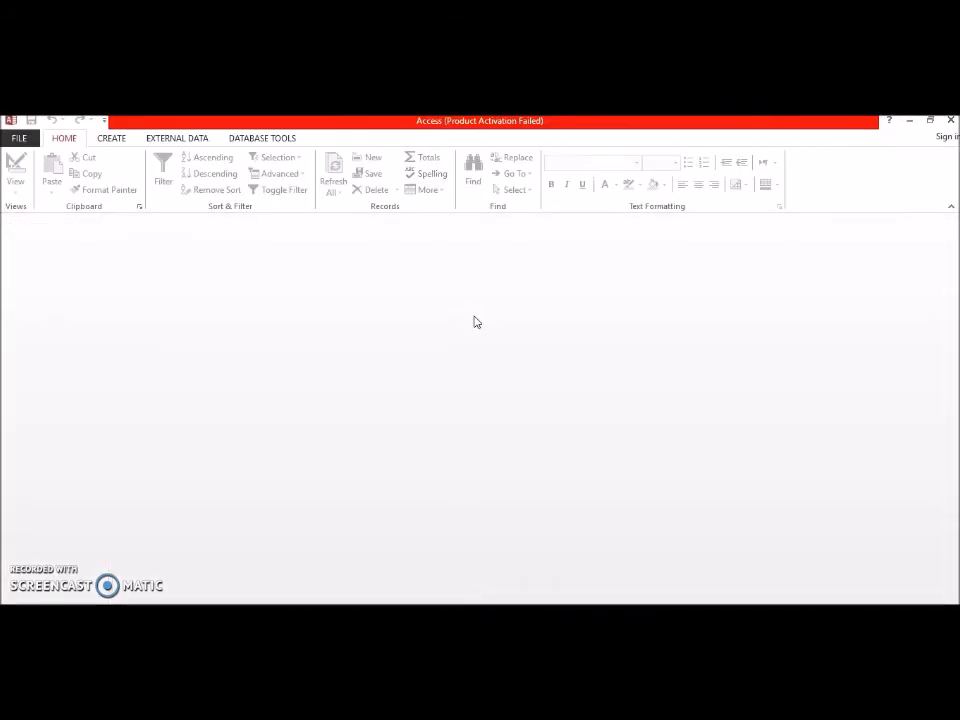
# Reopen "database paling baru 5" from the recent files to load its startup form
pyautogui.click(25, 140)
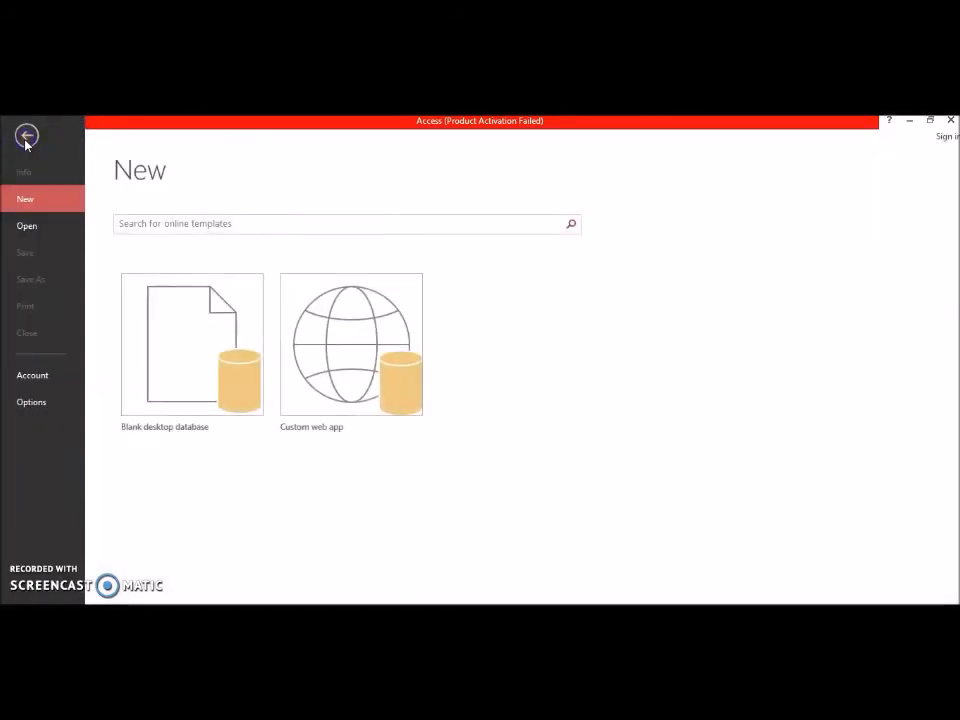
pyautogui.click(34, 228)
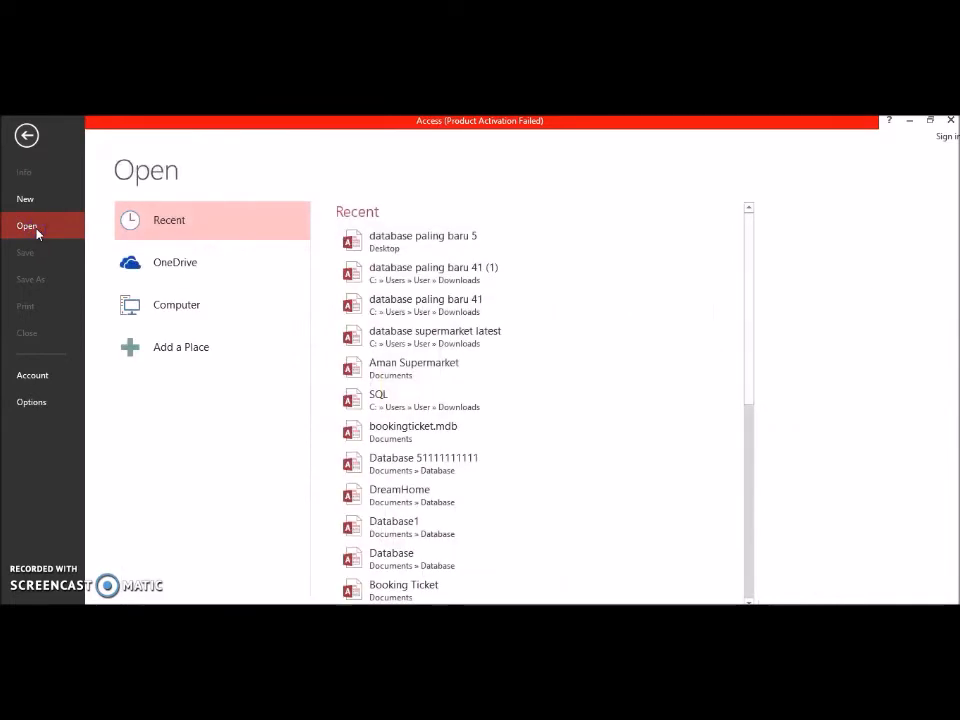
pyautogui.click(422, 251)
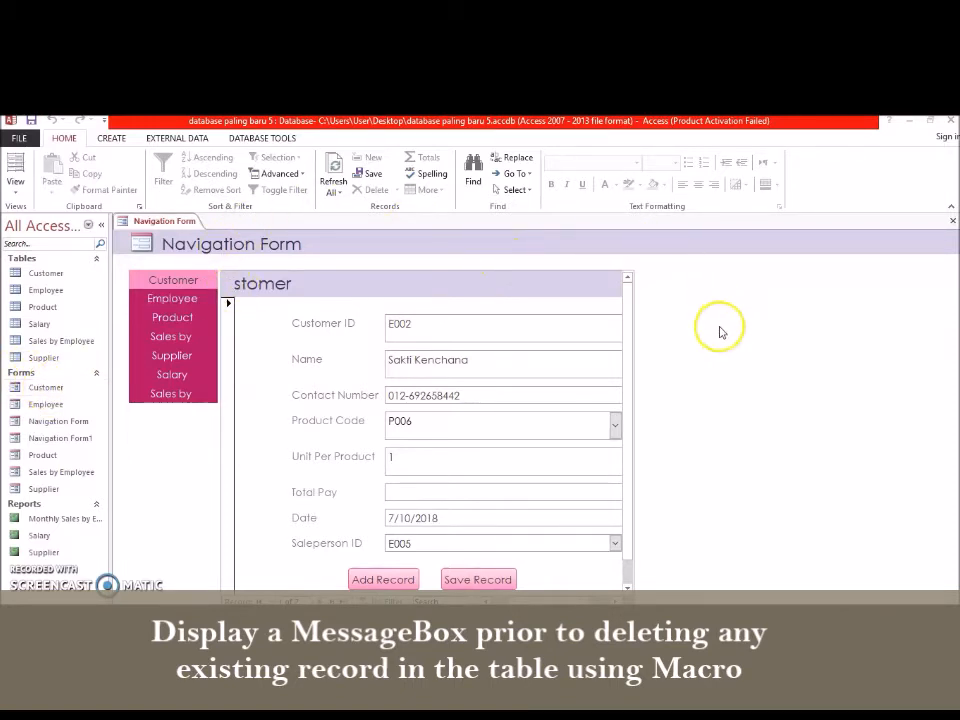
# Leave the Customer tab for the Employee tab and save the changes to the Customer form's design
pyautogui.click(176, 301)
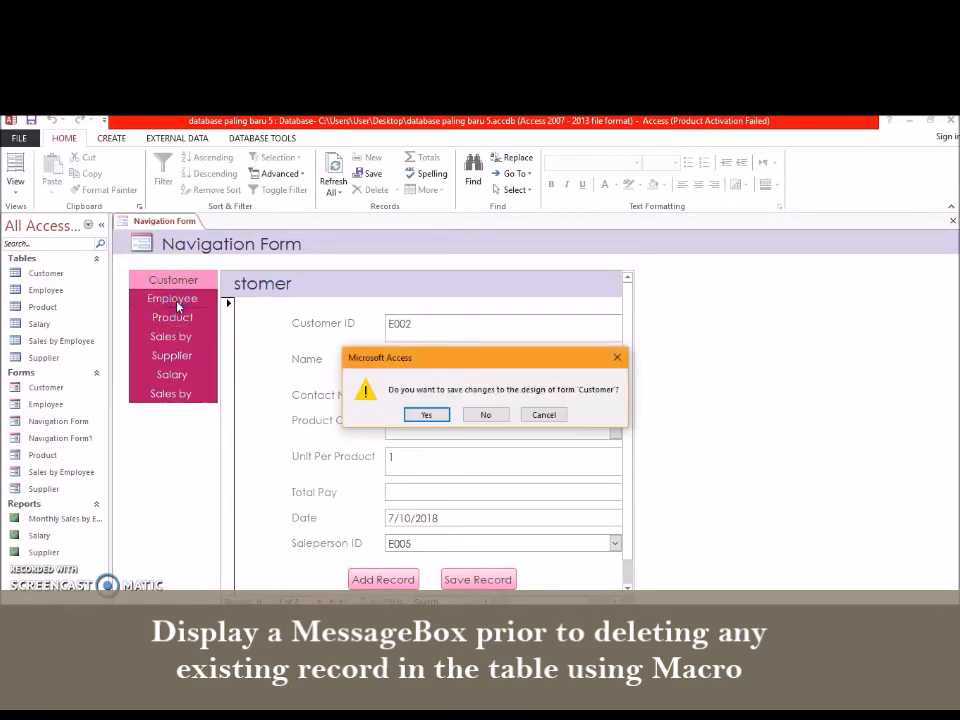
pyautogui.click(421, 415)
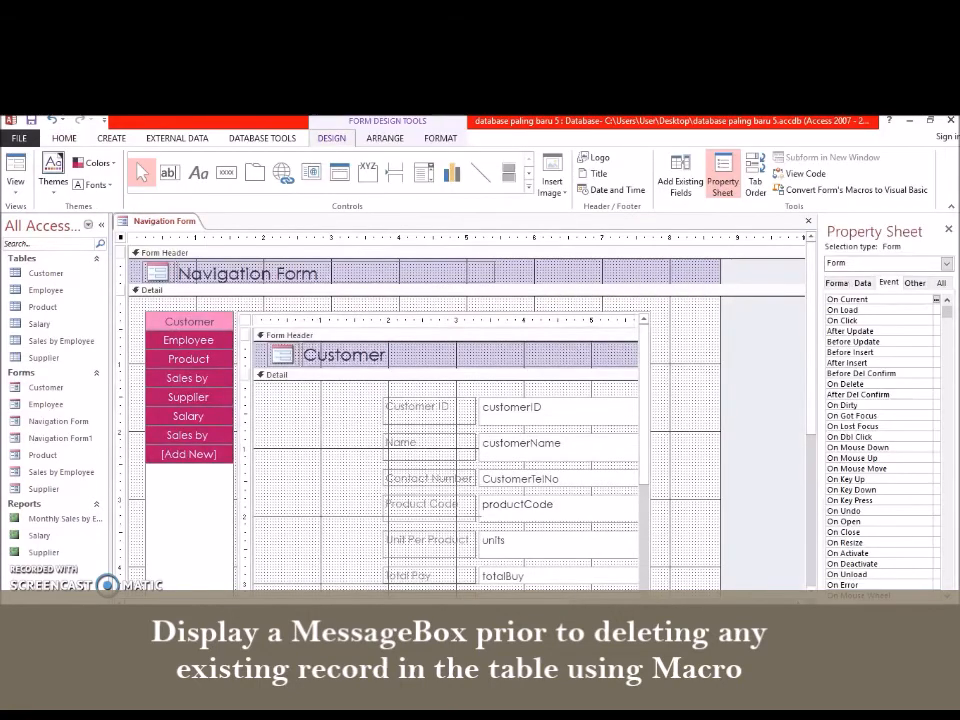
# Draw a command button about 1.3 inches wide in the Customer subform's Detail section, beside the Add Record button
pyautogui.click(714, 503)
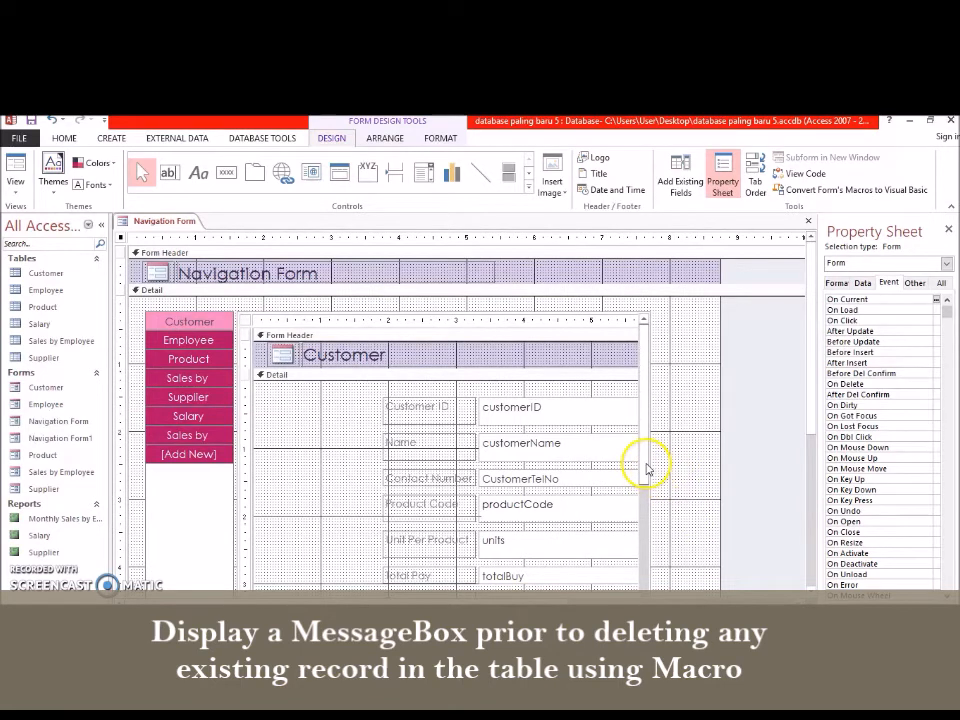
pyautogui.moveTo(648, 467); pyautogui.dragTo(643, 584)
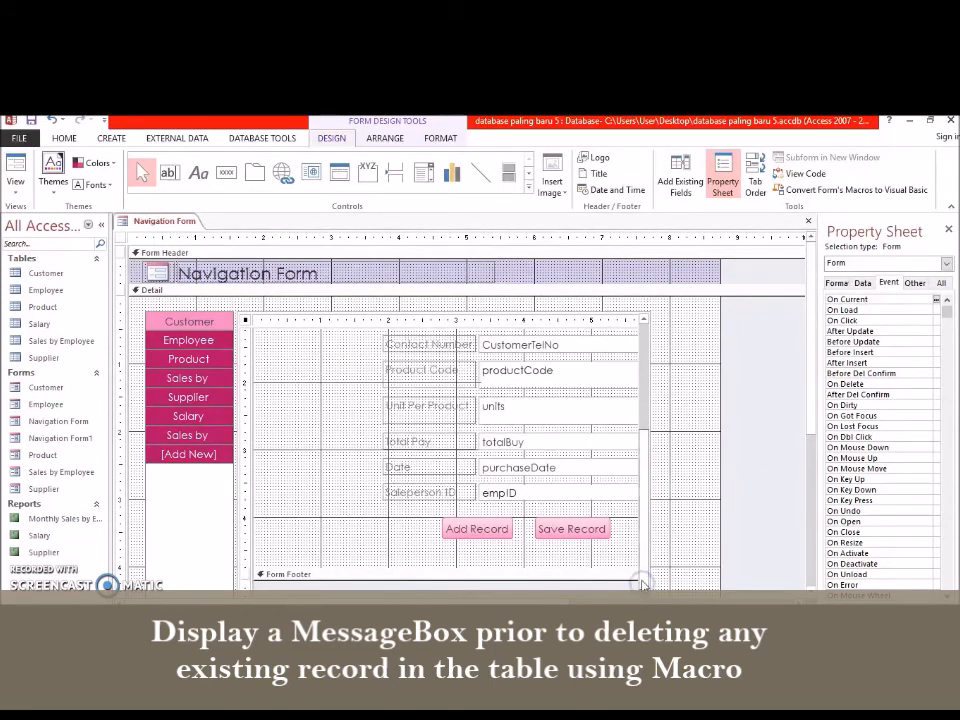
pyautogui.click(646, 536)
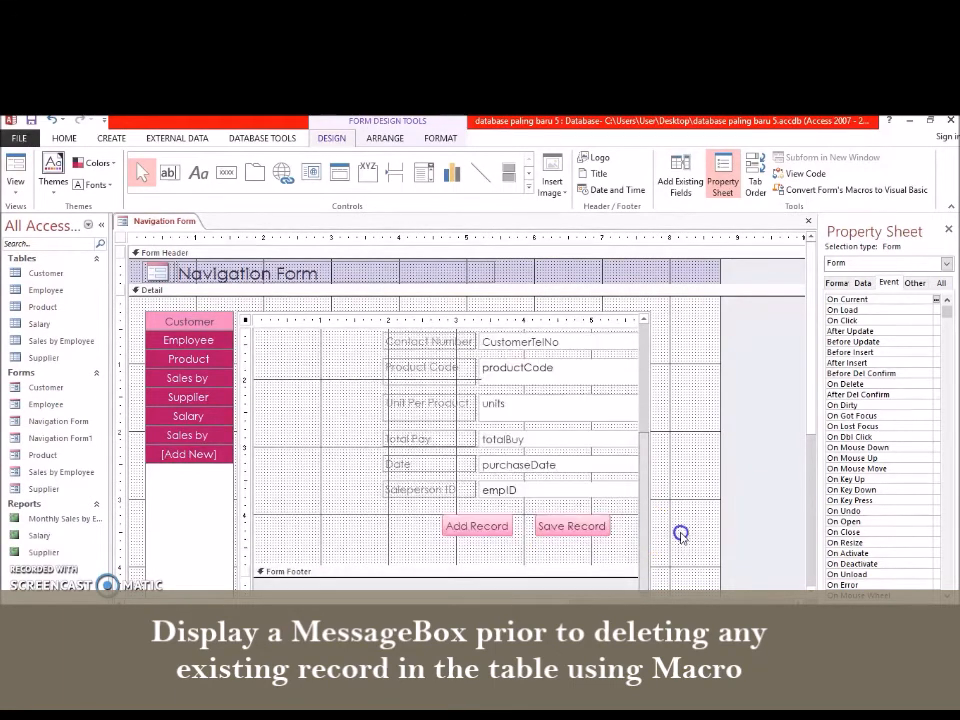
pyautogui.click(655, 573)
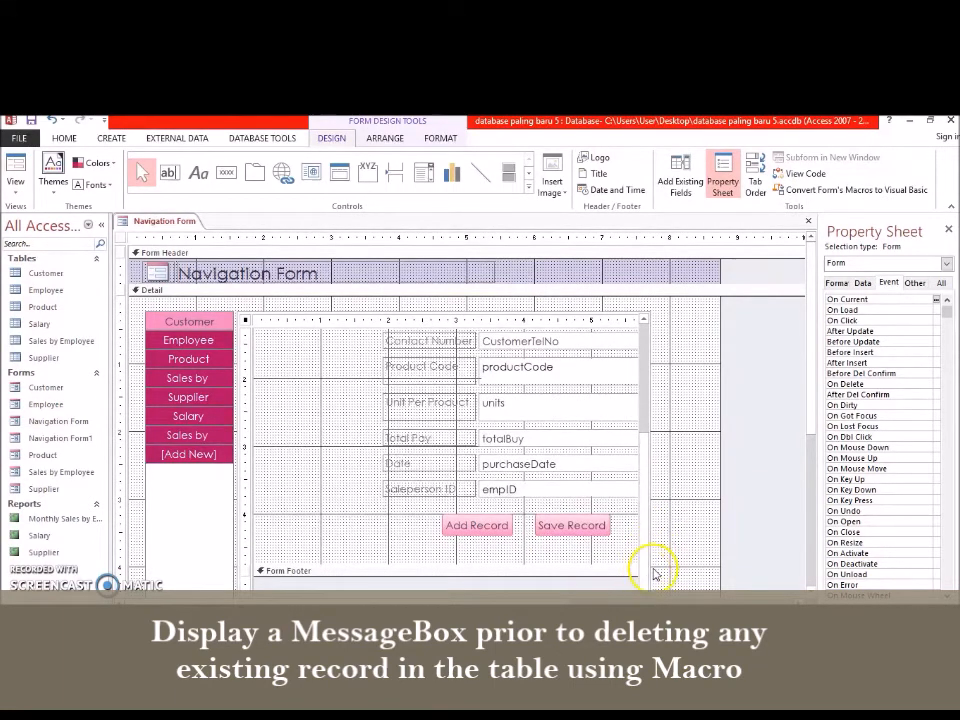
pyautogui.click(670, 427)
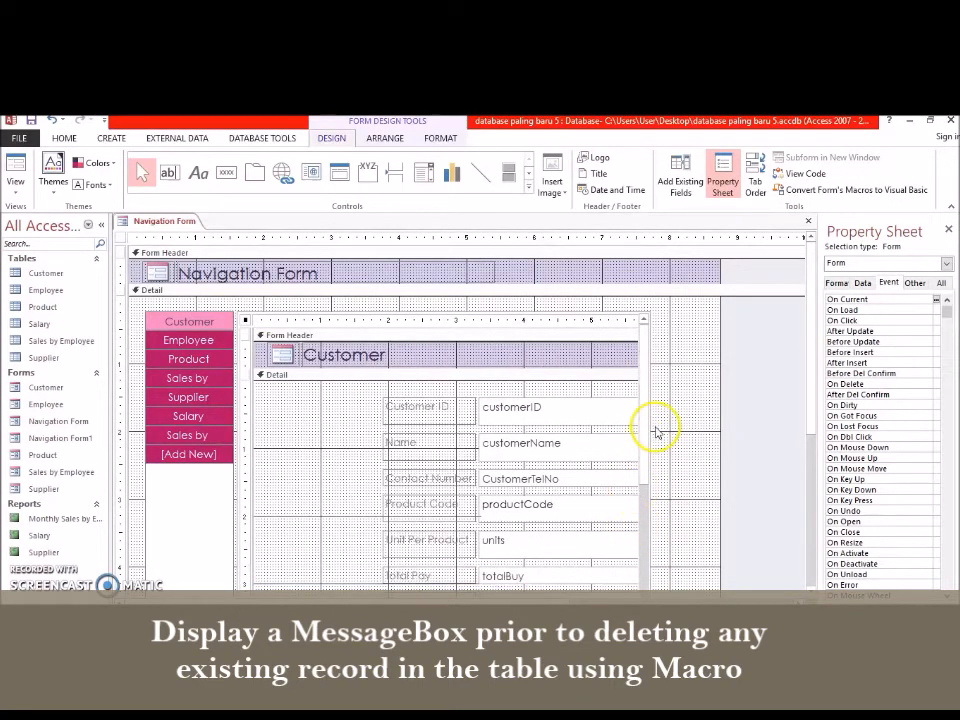
pyautogui.moveTo(646, 435); pyautogui.dragTo(642, 556)
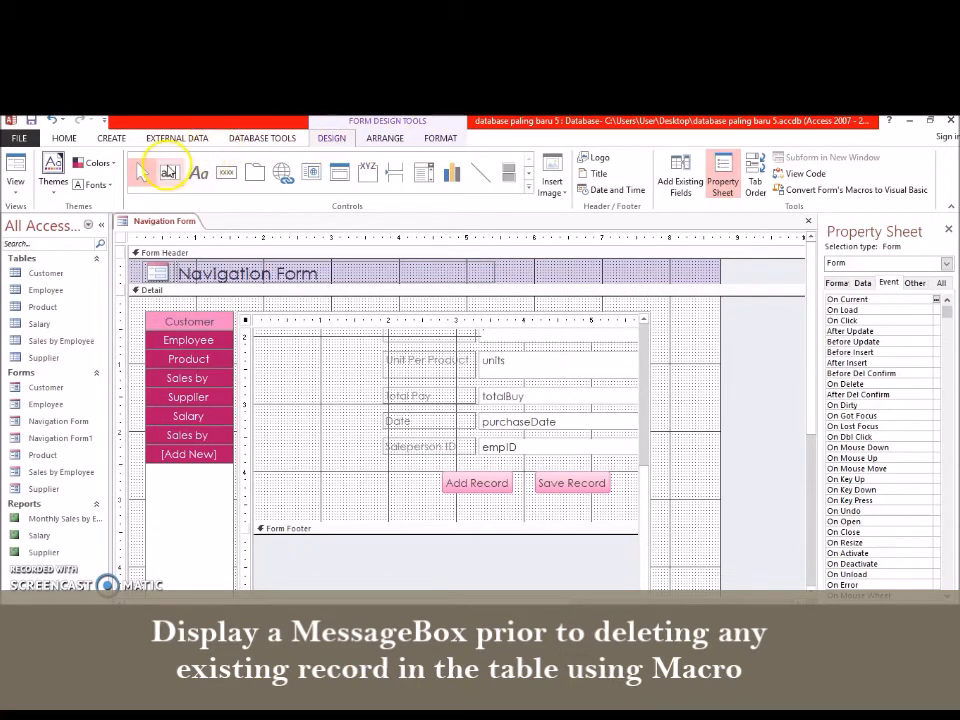
pyautogui.click(227, 176)
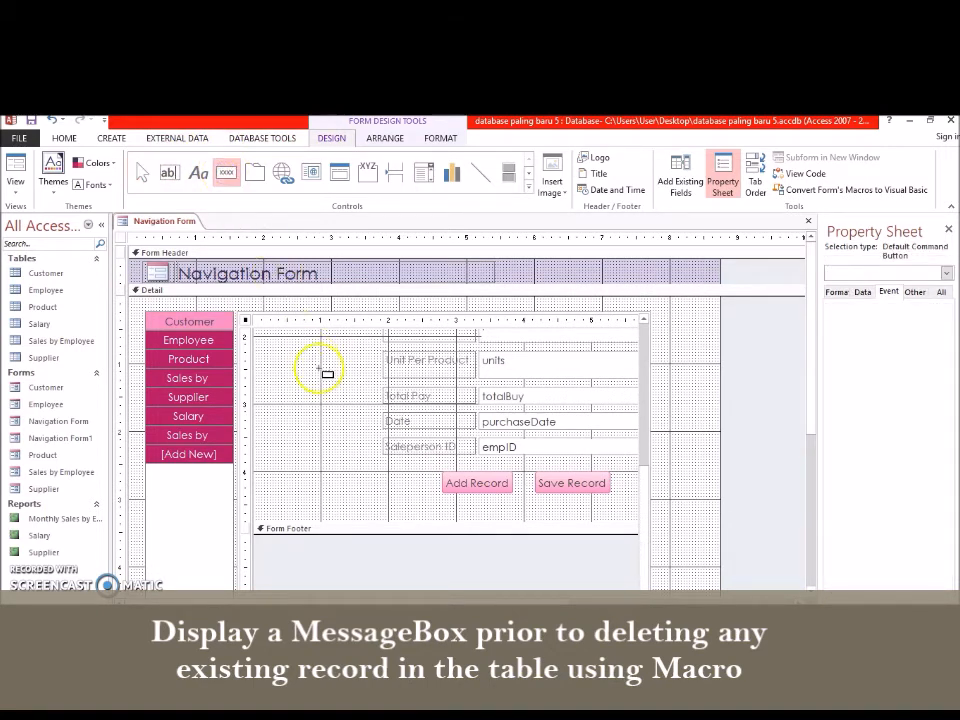
pyautogui.moveTo(323, 475); pyautogui.dragTo(409, 497)
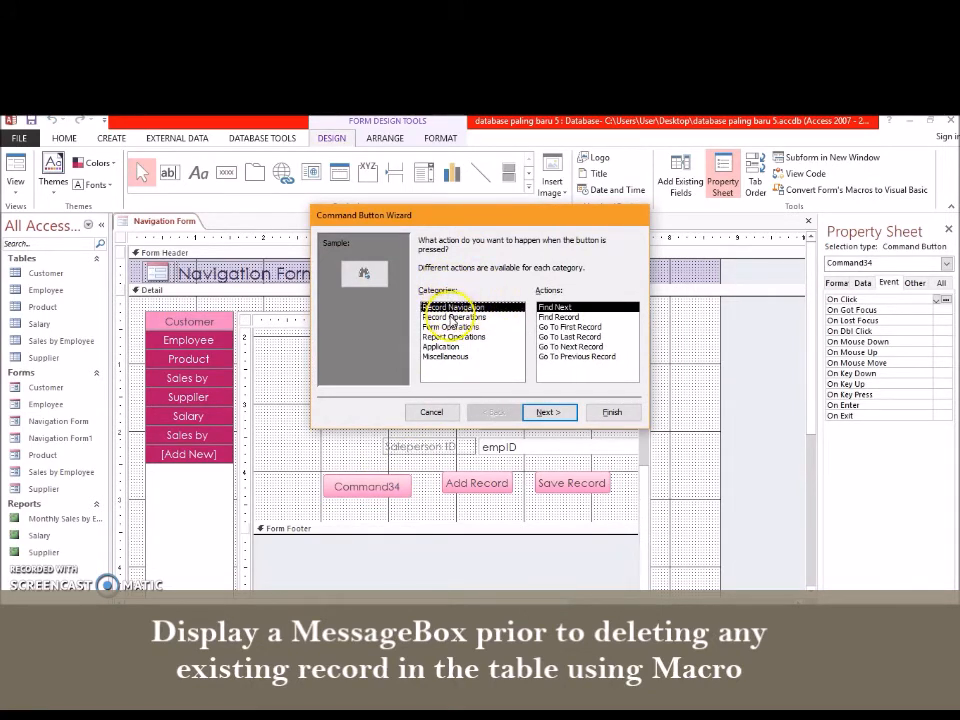
# Give the new button the Delete Record action from Record Operations, display it as text, and name it DELETE
pyautogui.click(452, 317)
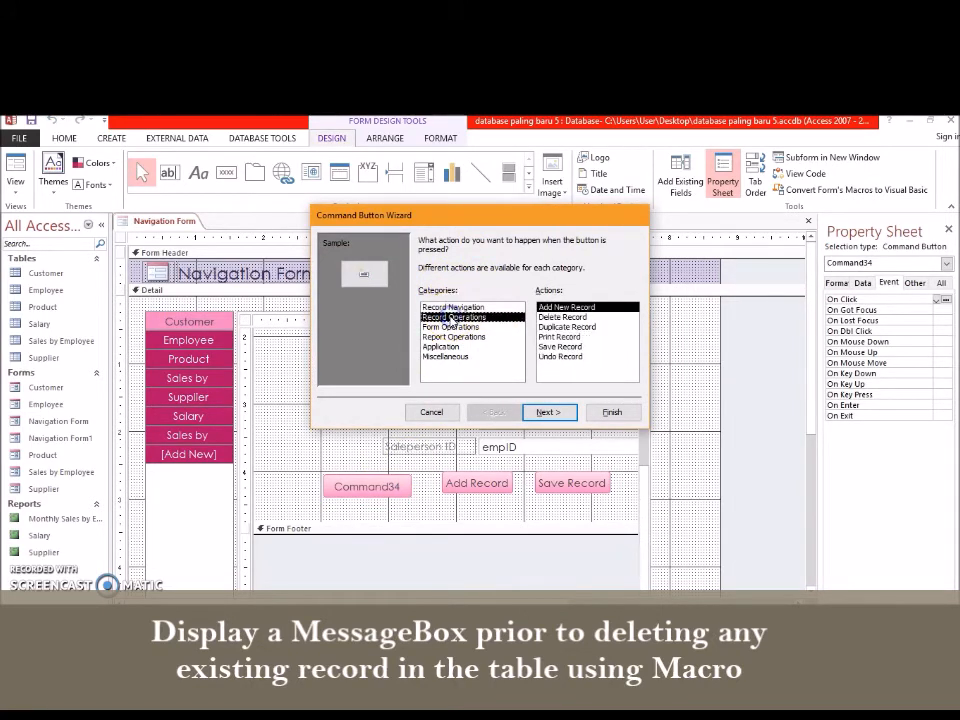
pyautogui.click(566, 317)
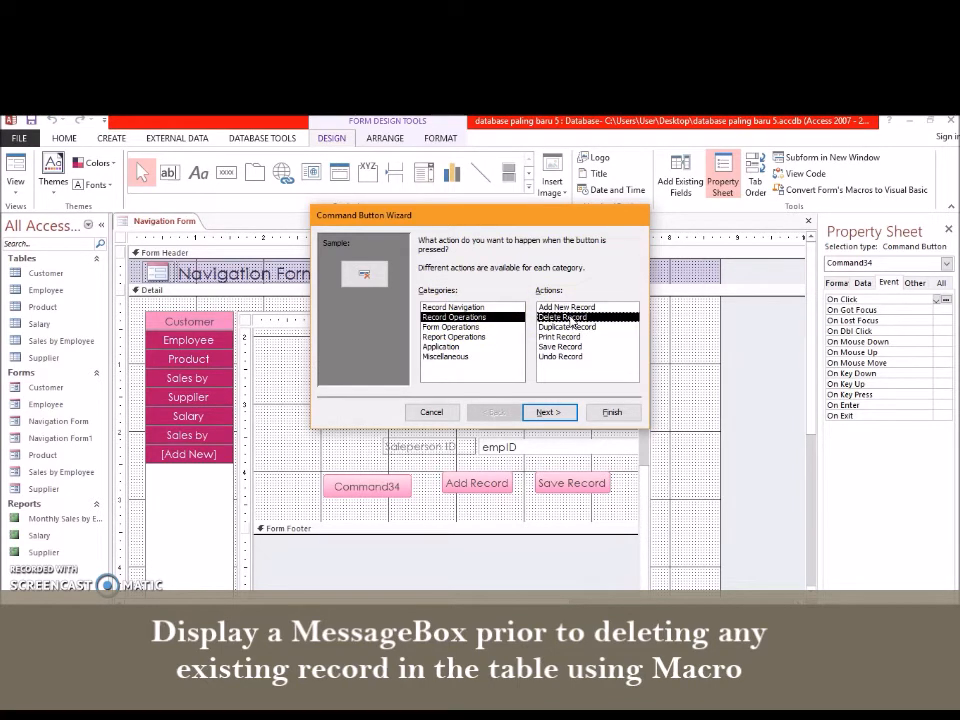
pyautogui.click(543, 410)
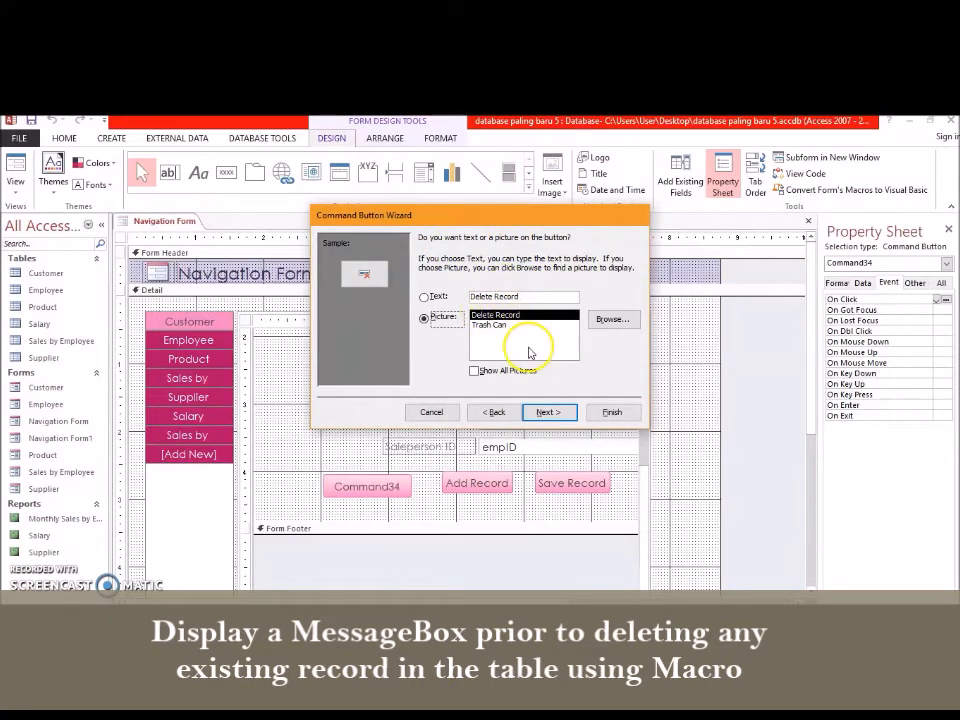
pyautogui.click(425, 298)
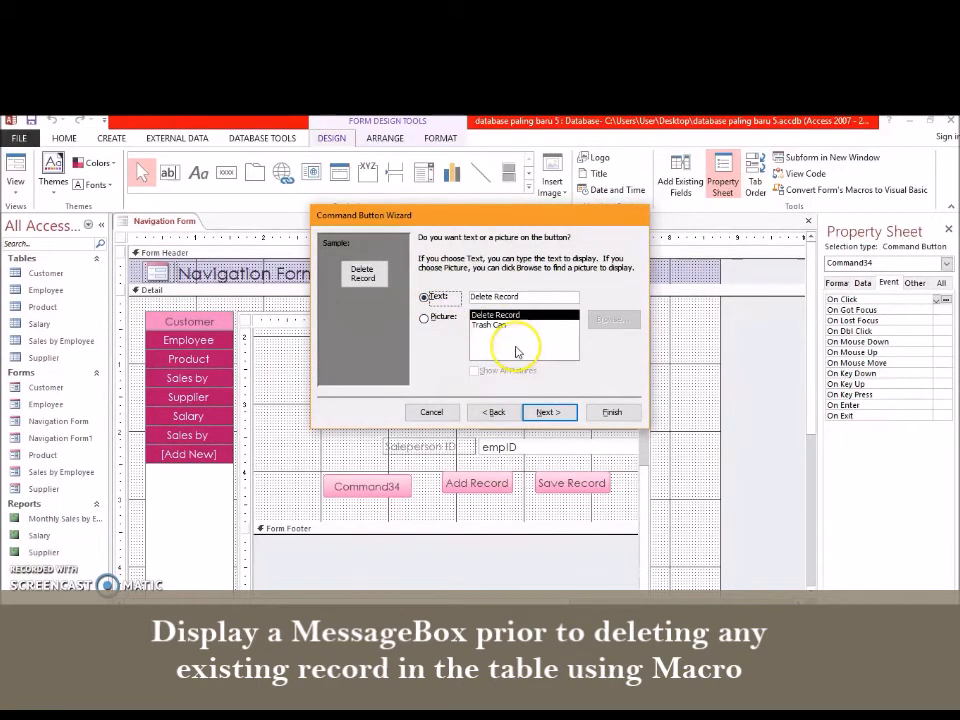
pyautogui.click(545, 412)
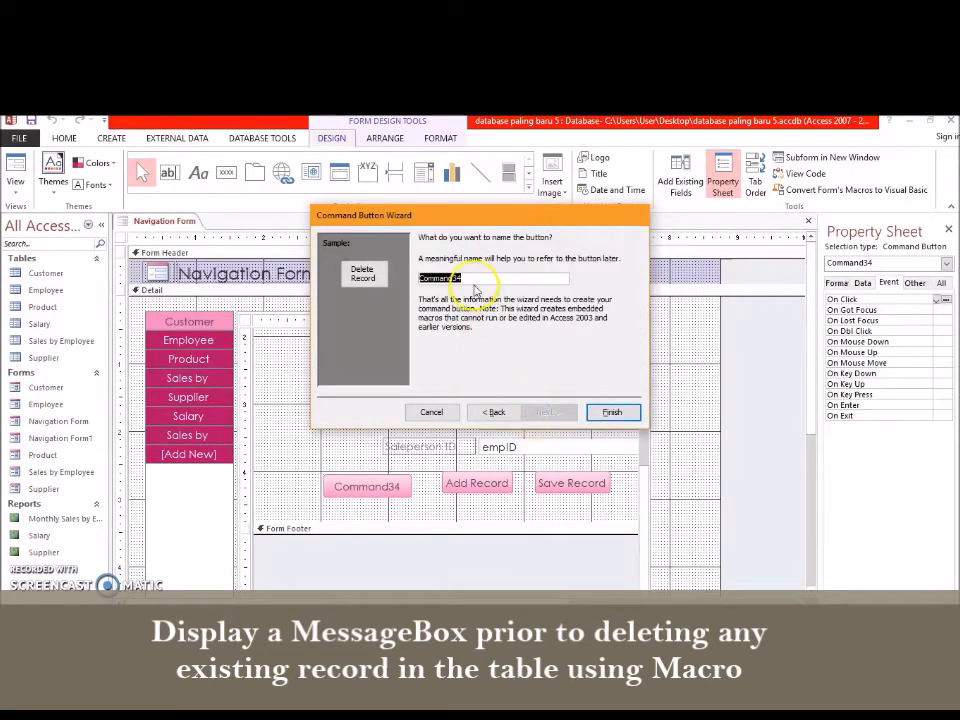
pyautogui.press('BackSpace')
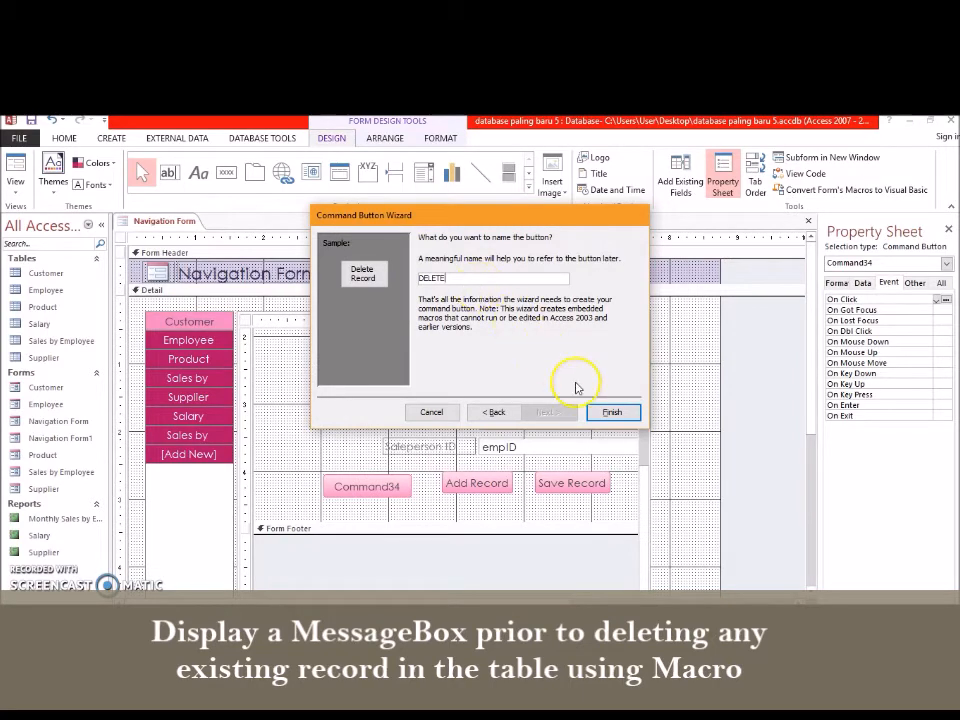
pyautogui.click(607, 411)
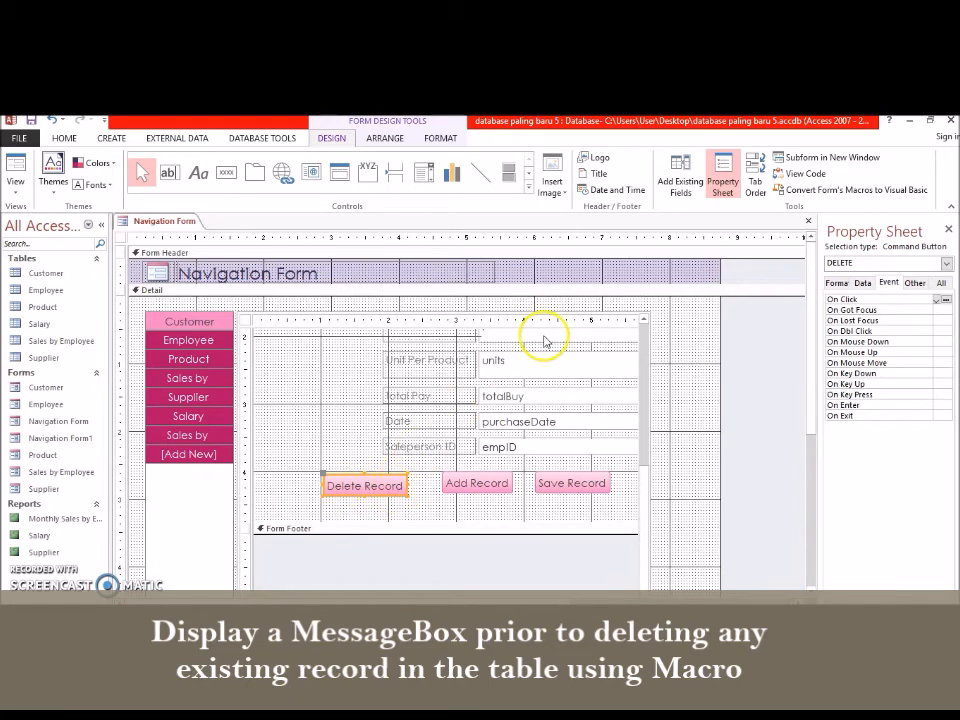
# Open the embedded macro behind the Delete Record button's On Click event for editing
pyautogui.click(724, 180)
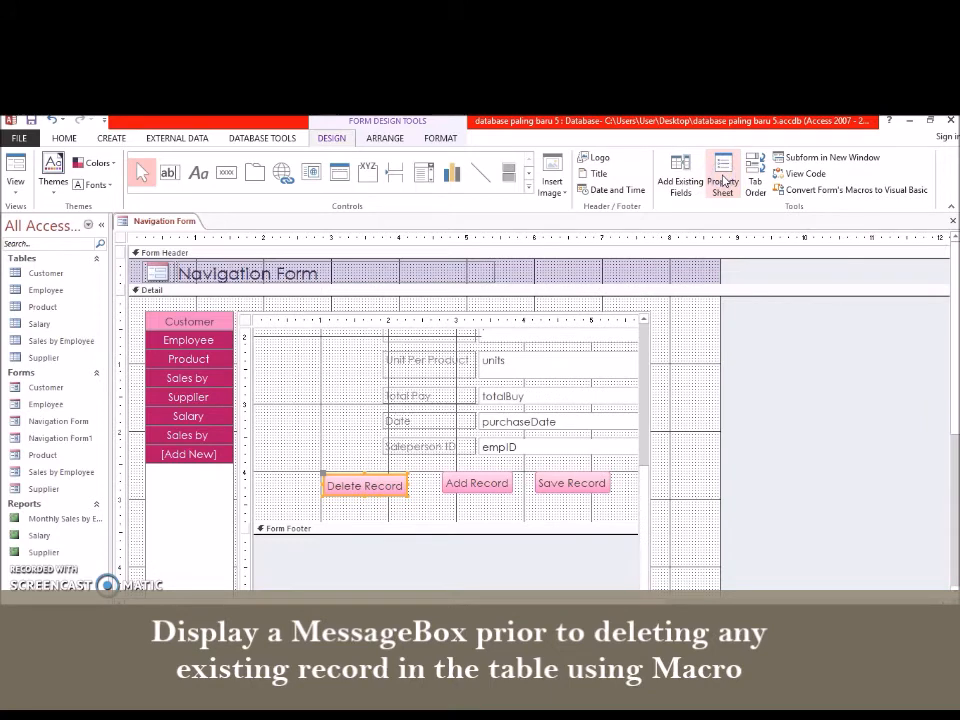
pyautogui.click(724, 180)
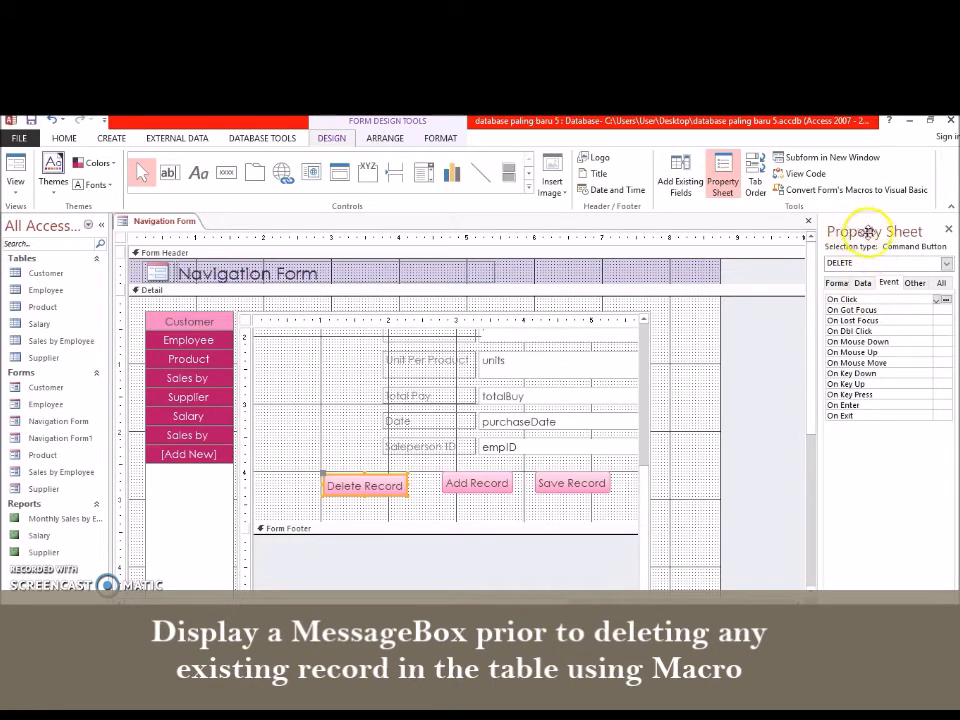
pyautogui.click(864, 285)
pyautogui.click(838, 284)
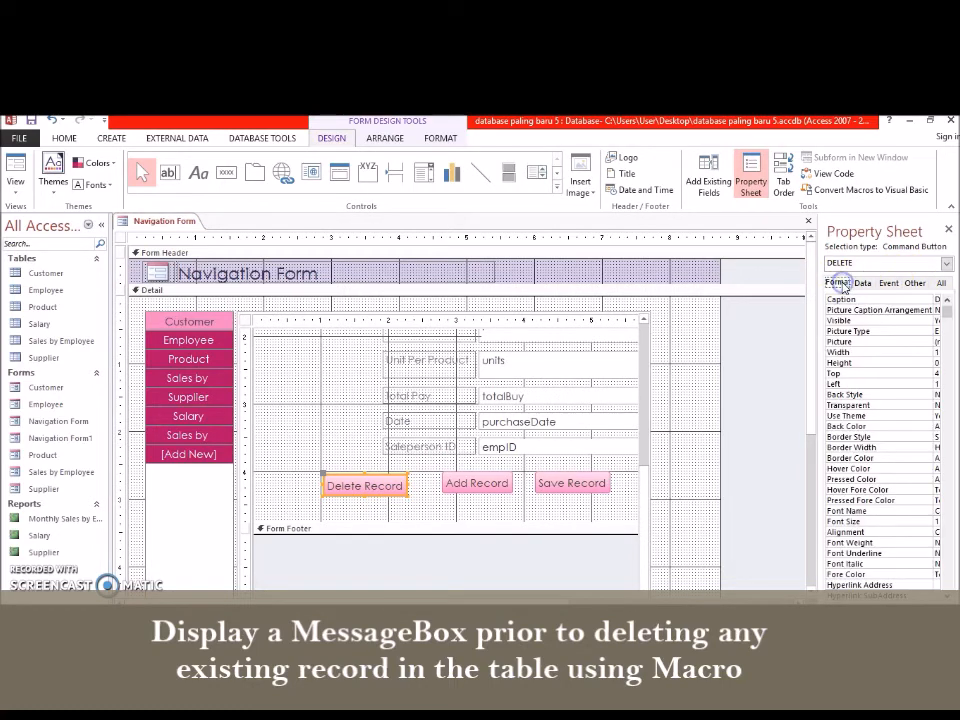
pyautogui.click(861, 284)
pyautogui.click(888, 284)
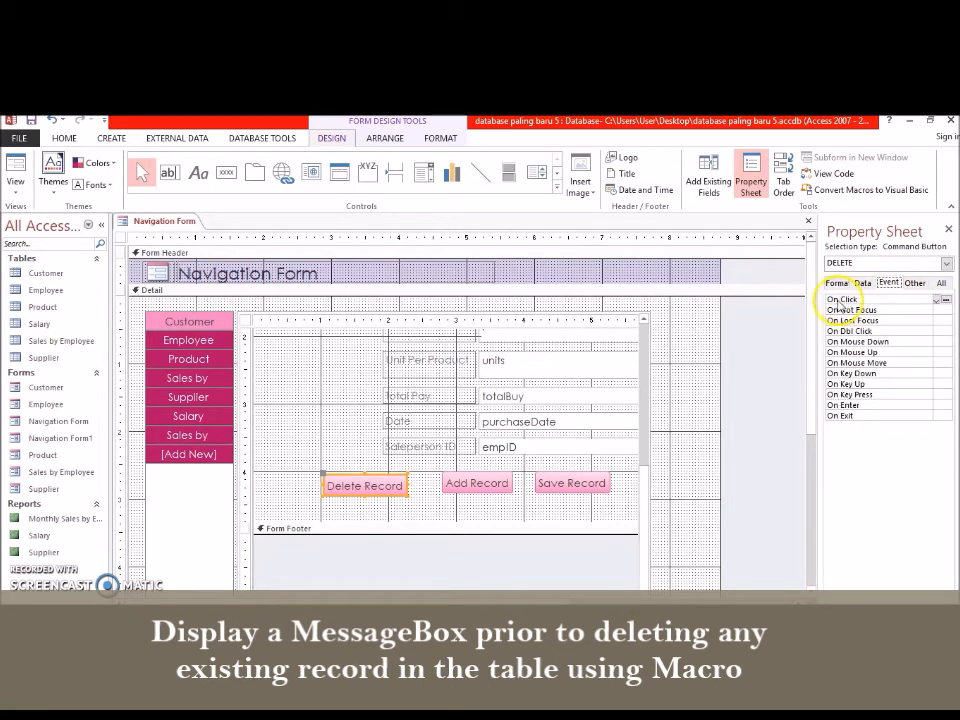
pyautogui.click(946, 299)
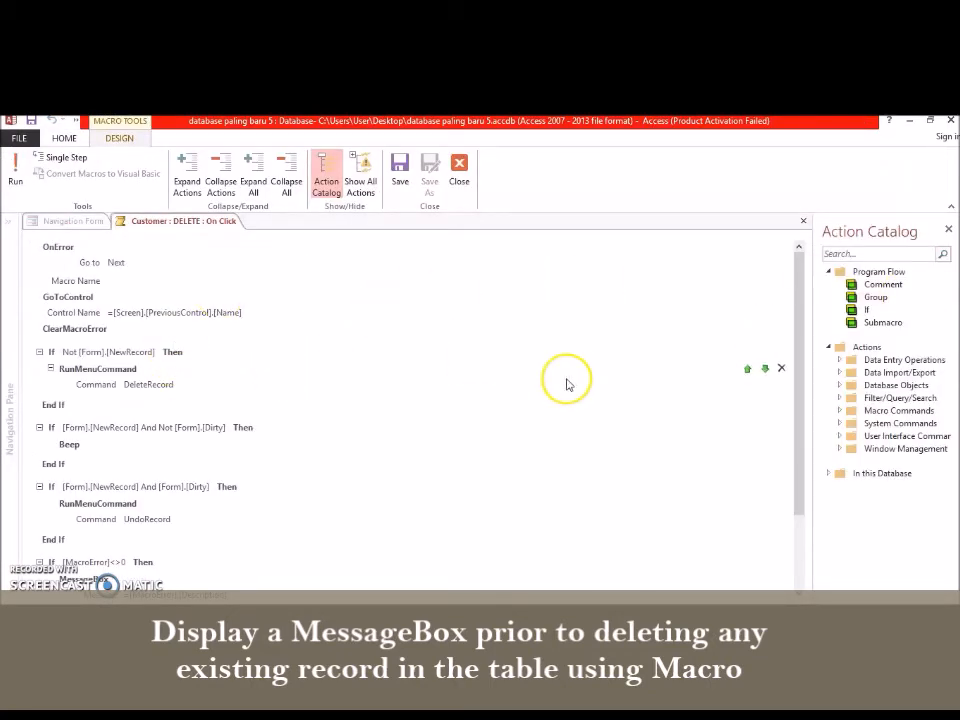
# Add a MessageBox action at the end of the Delete Record button's macro
pyautogui.moveTo(801, 327); pyautogui.dragTo(797, 460)
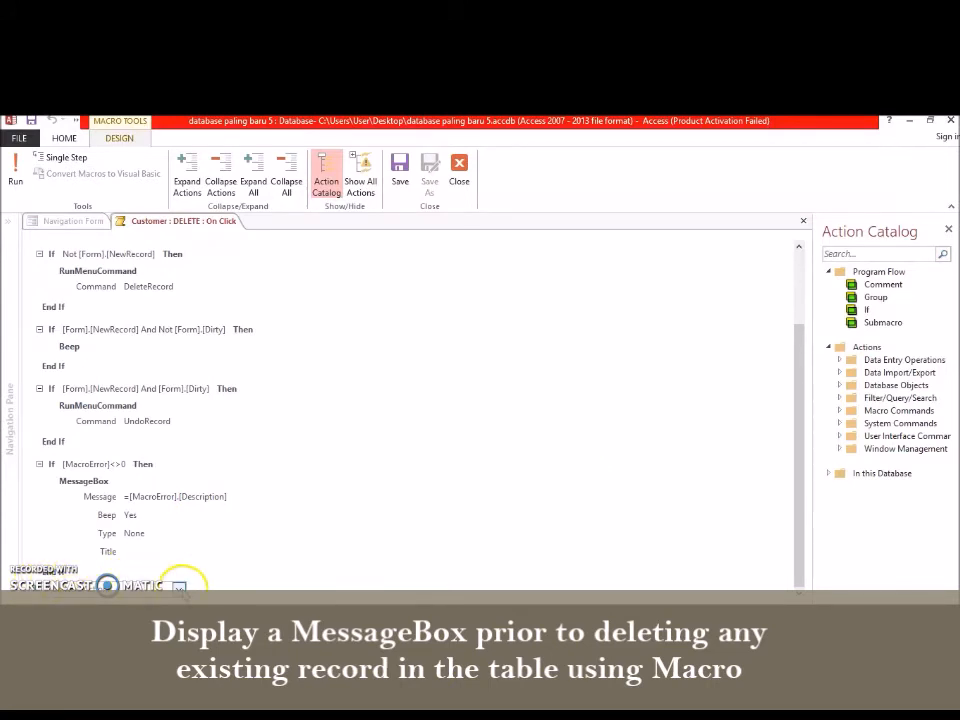
pyautogui.click(180, 587)
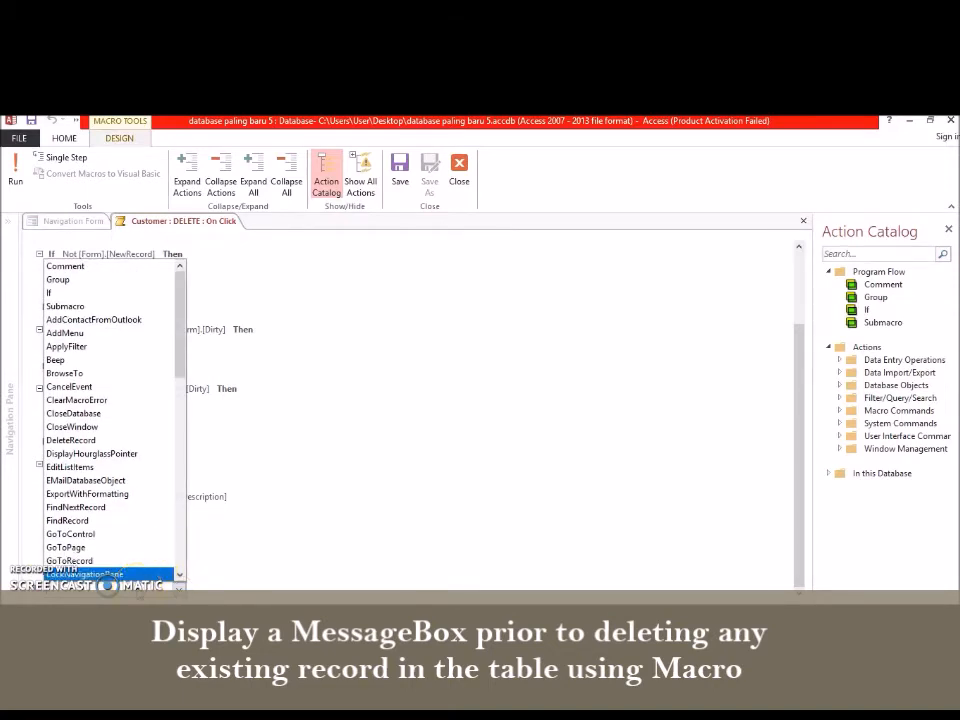
pyautogui.write('me')
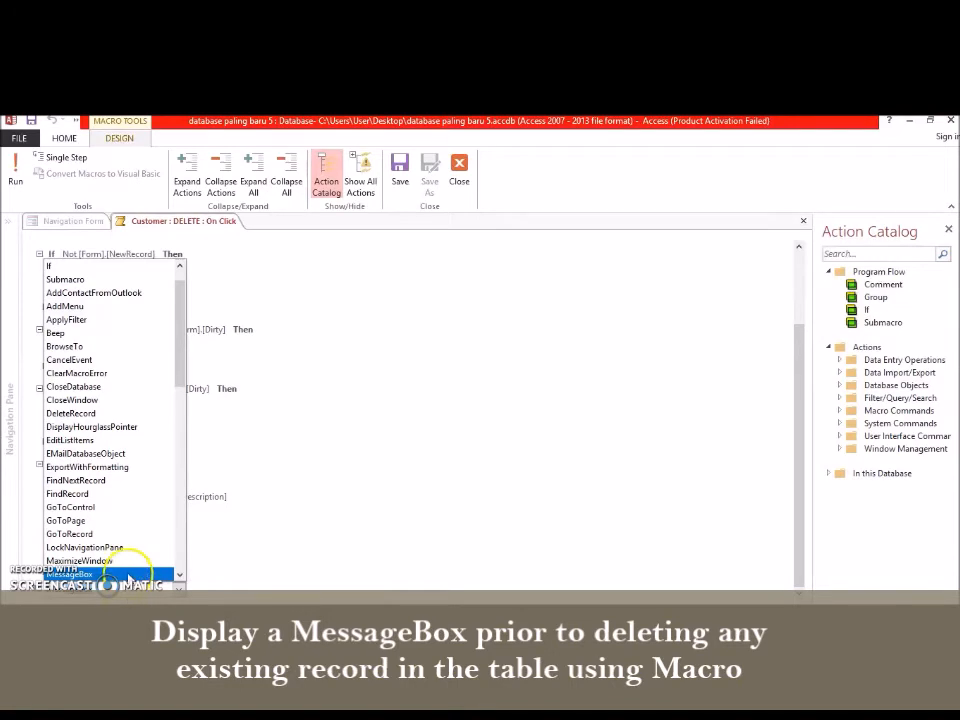
pyautogui.press('Return')
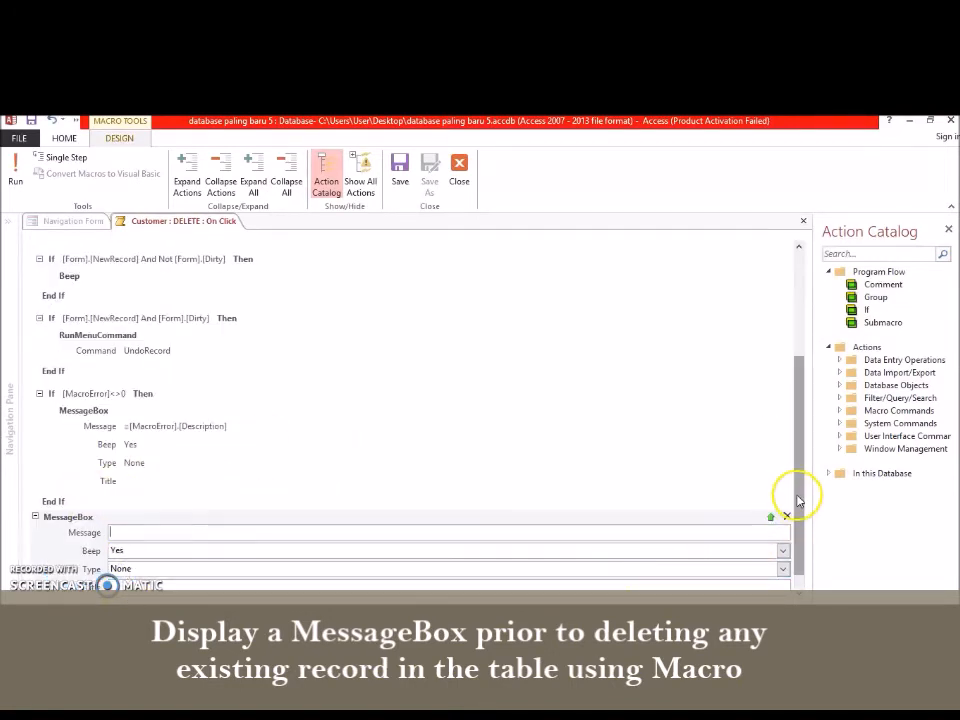
pyautogui.moveTo(797, 506); pyautogui.dragTo(797, 520)
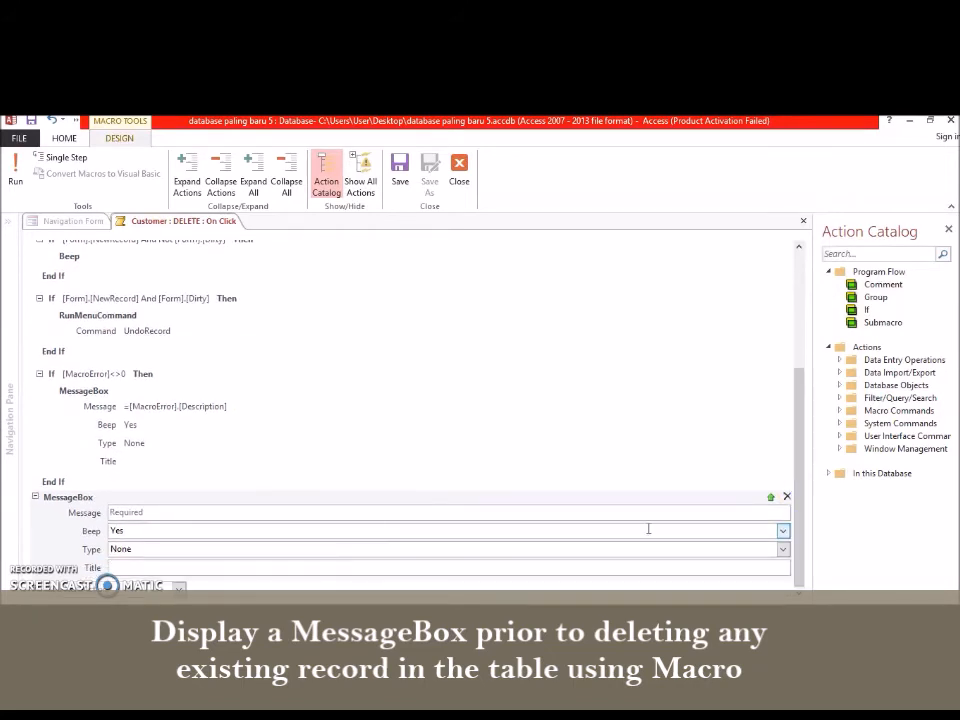
# Set the new message box's text to "You have successfully delete the data", with Beep set to No and the type set to Warning!
pyautogui.click(151, 512)
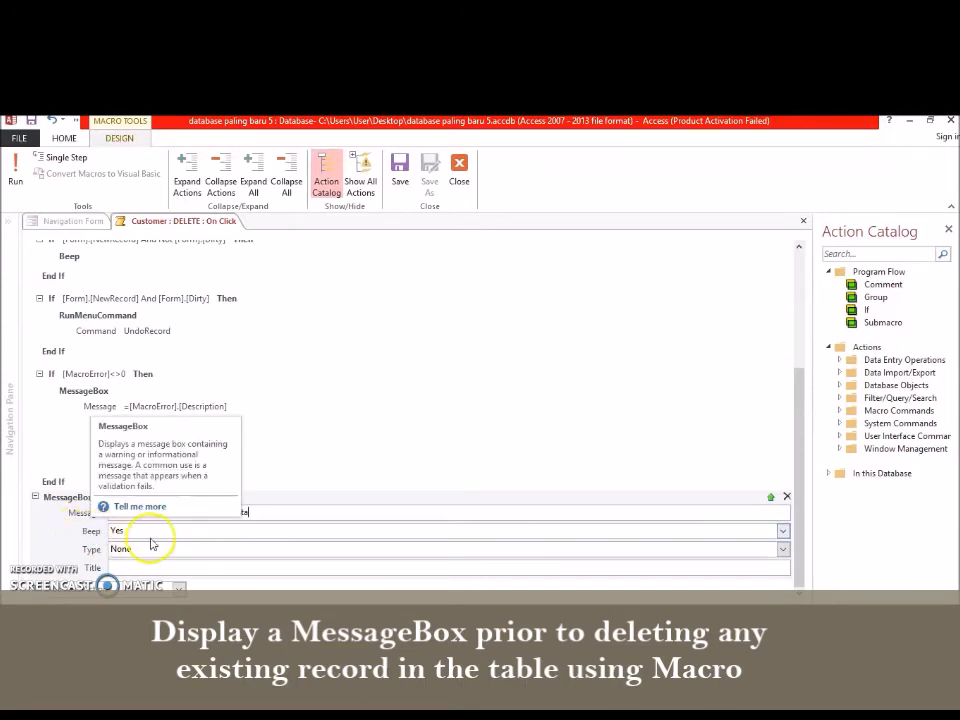
pyautogui.click(784, 530)
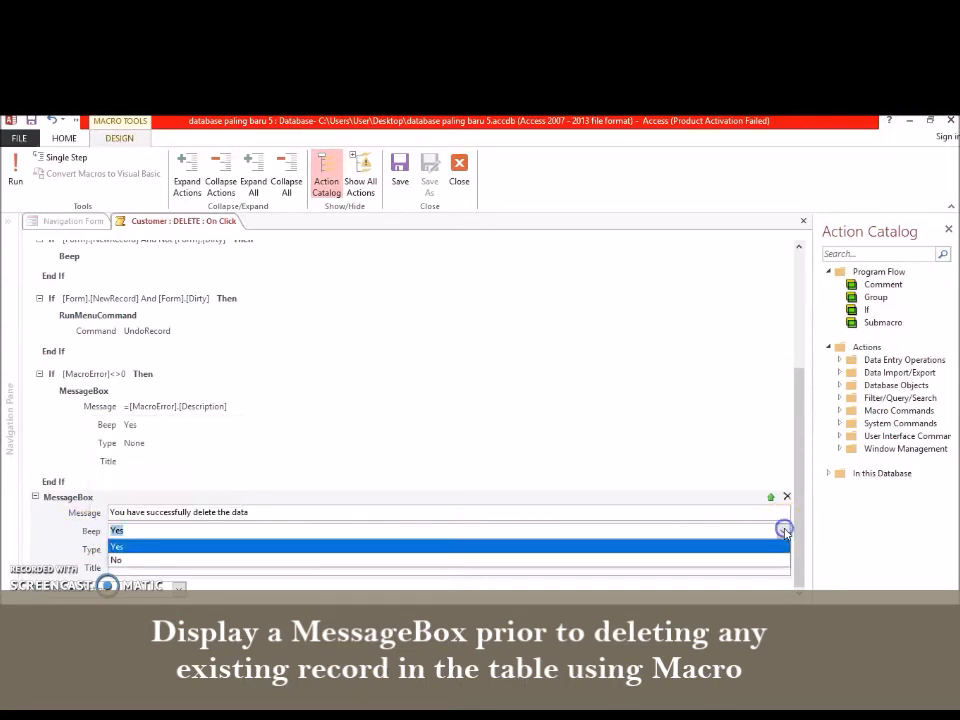
pyautogui.click(681, 559)
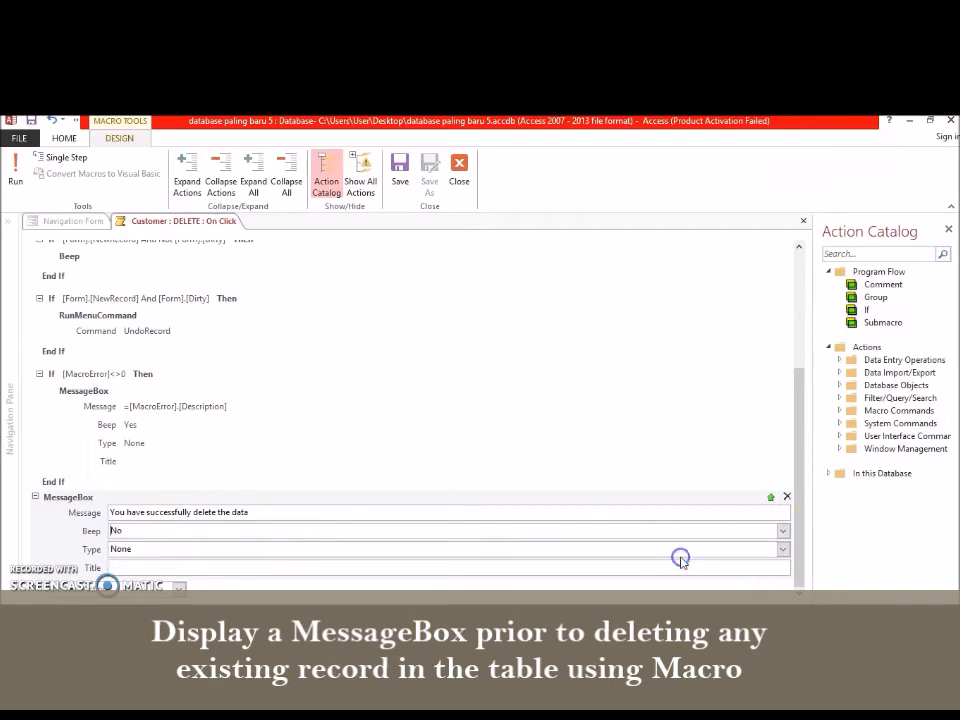
pyautogui.click(262, 548)
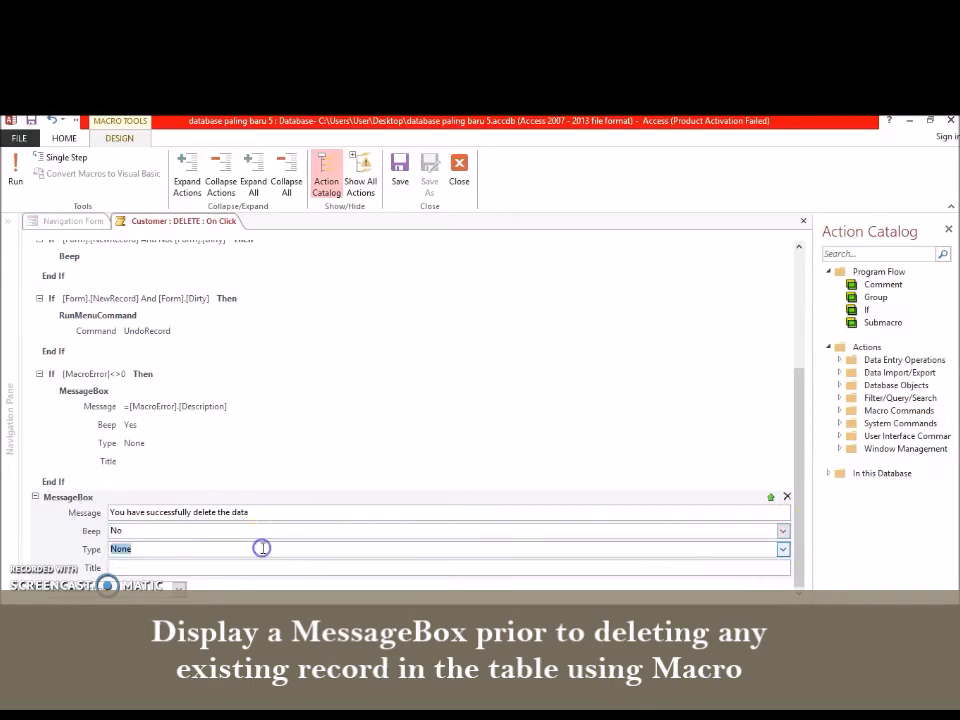
pyautogui.click(784, 548)
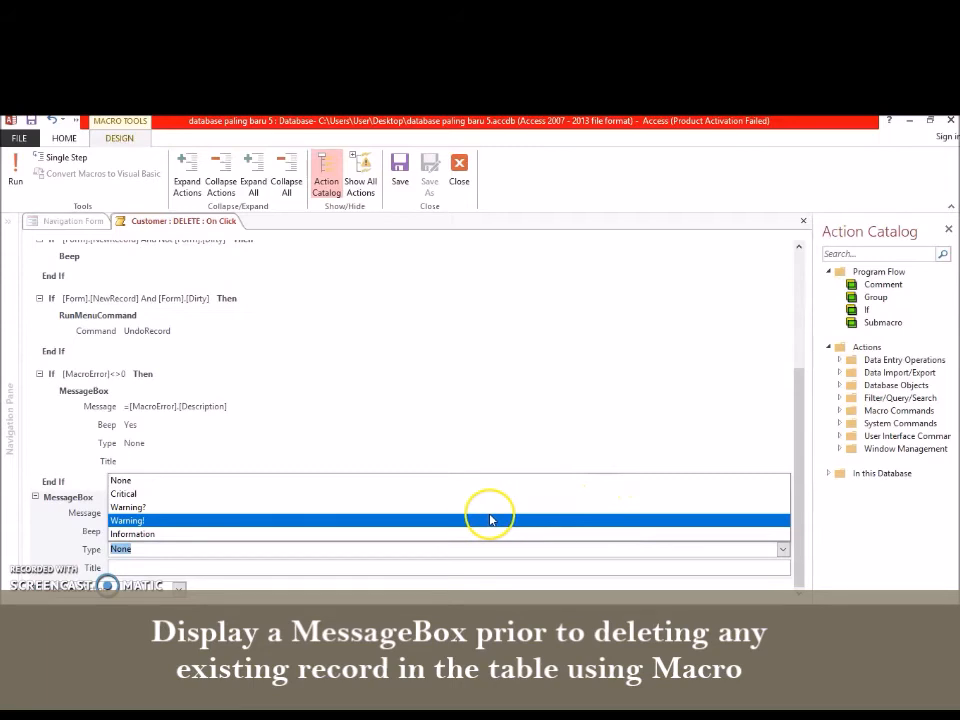
pyautogui.click(362, 521)
pyautogui.click(168, 567)
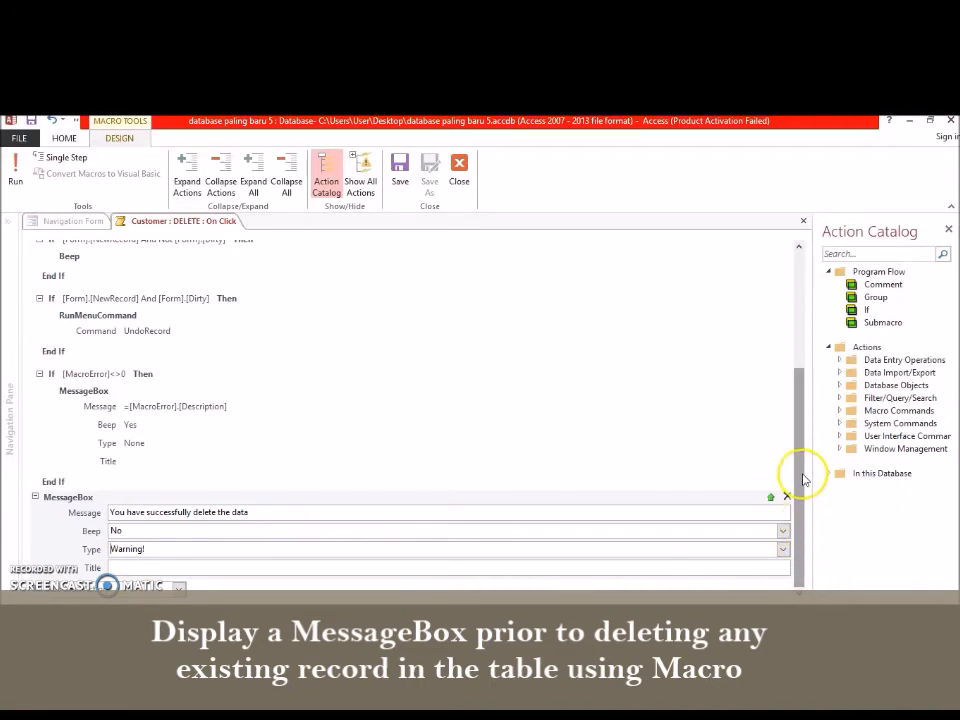
# Save the Delete Record button's macro and close it to return to the form design
pyautogui.moveTo(799, 471); pyautogui.dragTo(806, 320)
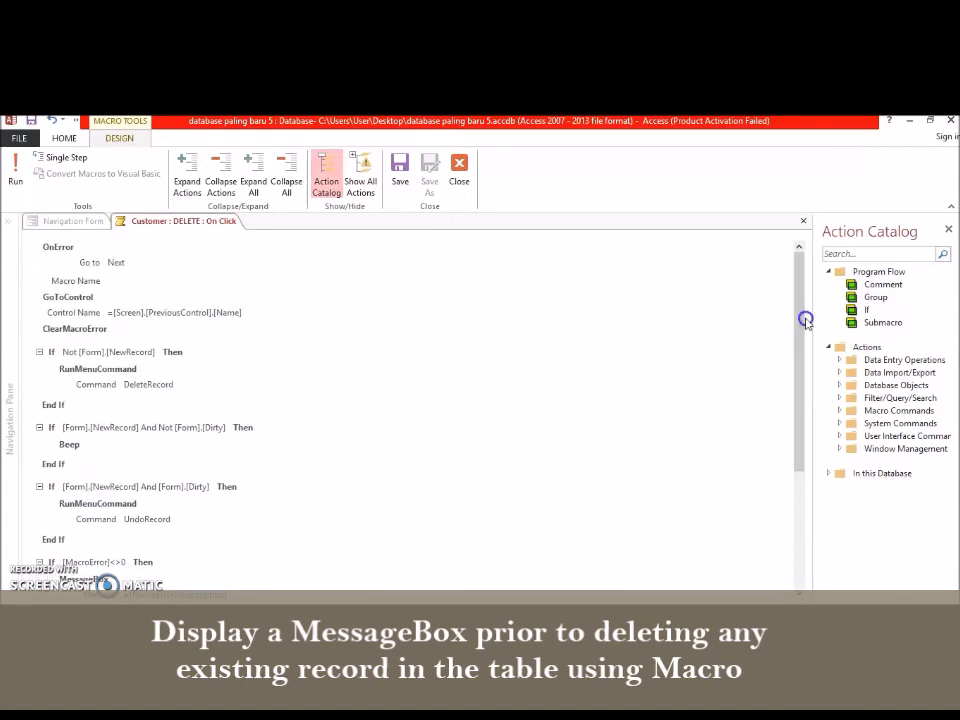
pyautogui.click(403, 182)
pyautogui.click(459, 172)
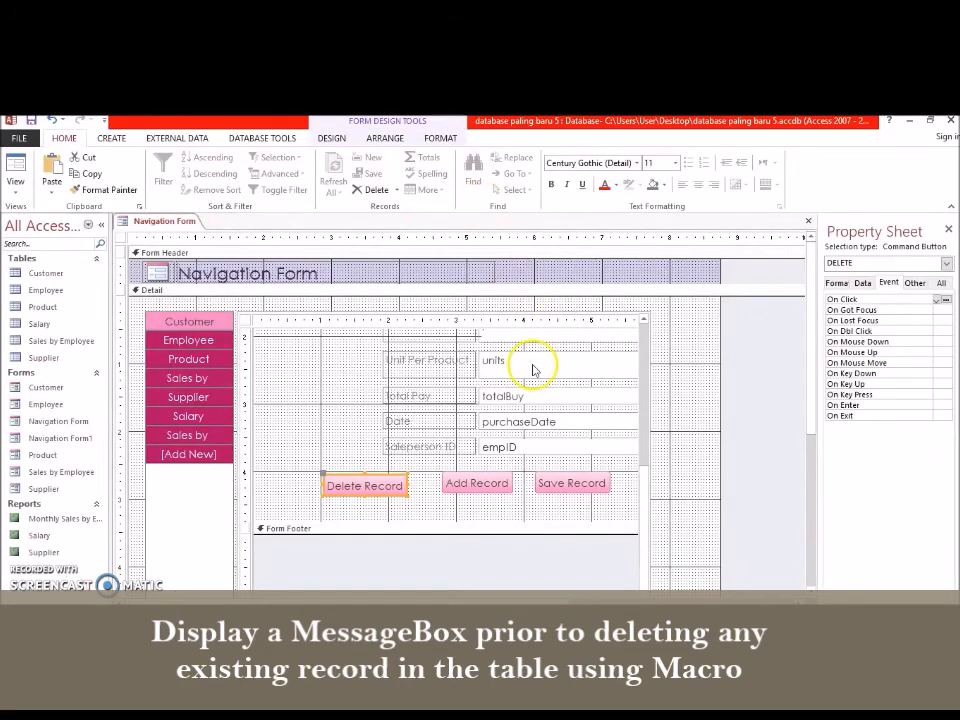
# Show the Navigation Form in Form view and test the Delete Record button on the current customer record, confirming the deletion and dismissing the message box
pyautogui.moveTo(646, 448); pyautogui.dragTo(644, 497)
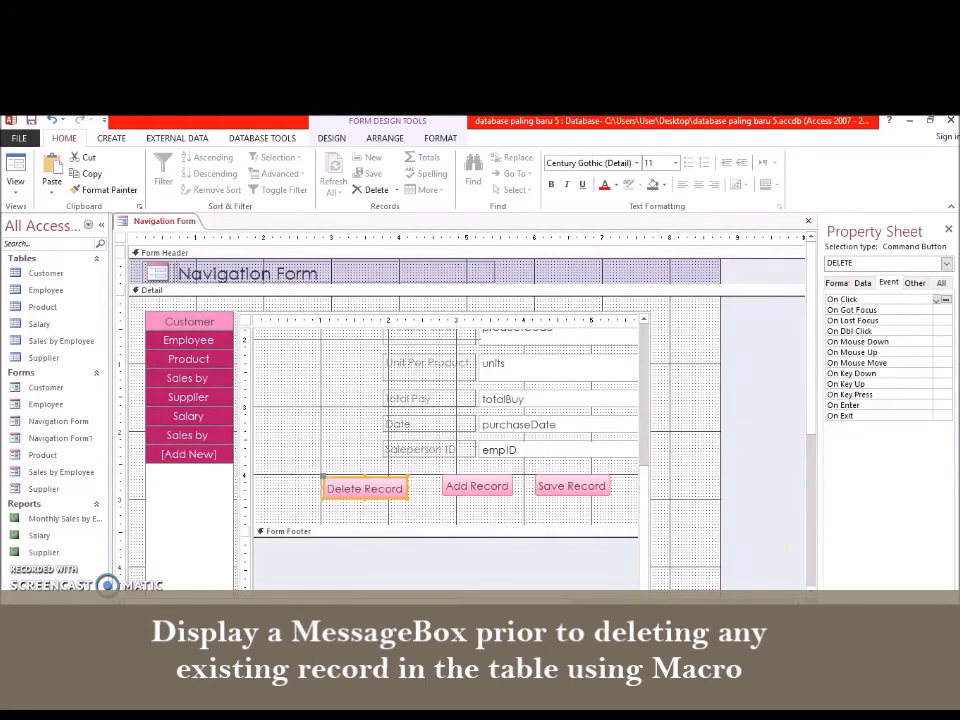
pyautogui.click(900, 614)
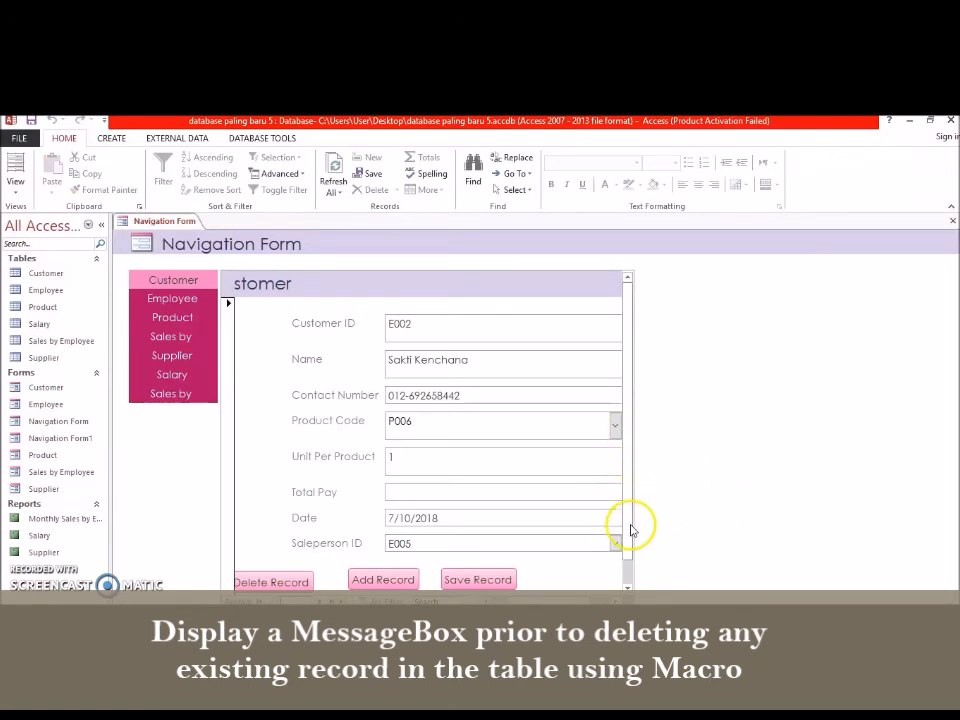
pyautogui.moveTo(631, 520)
pyautogui.mouseDown()
pyautogui.moveTo(631, 547)
pyautogui.moveTo(630, 512)
pyautogui.mouseUp()
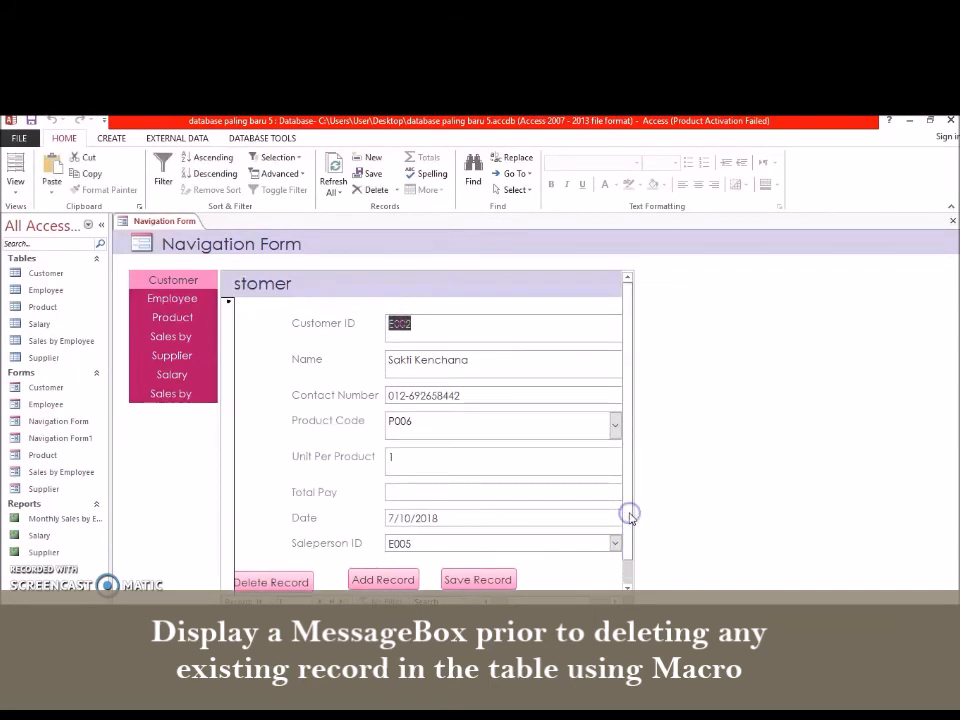
pyautogui.click(628, 581)
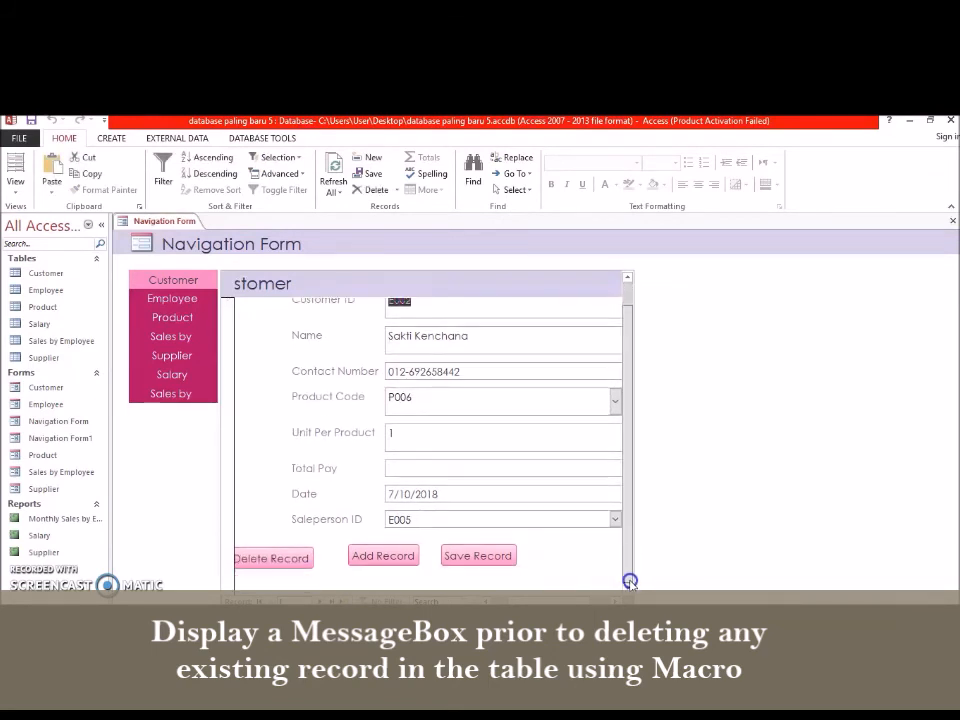
pyautogui.click(270, 562)
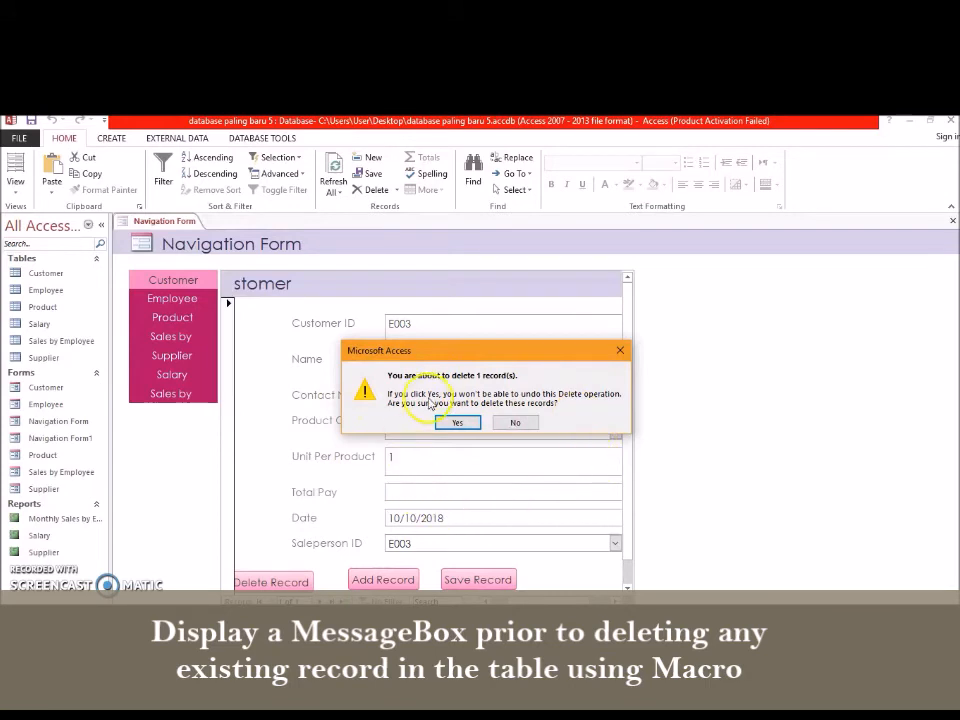
pyautogui.click(452, 423)
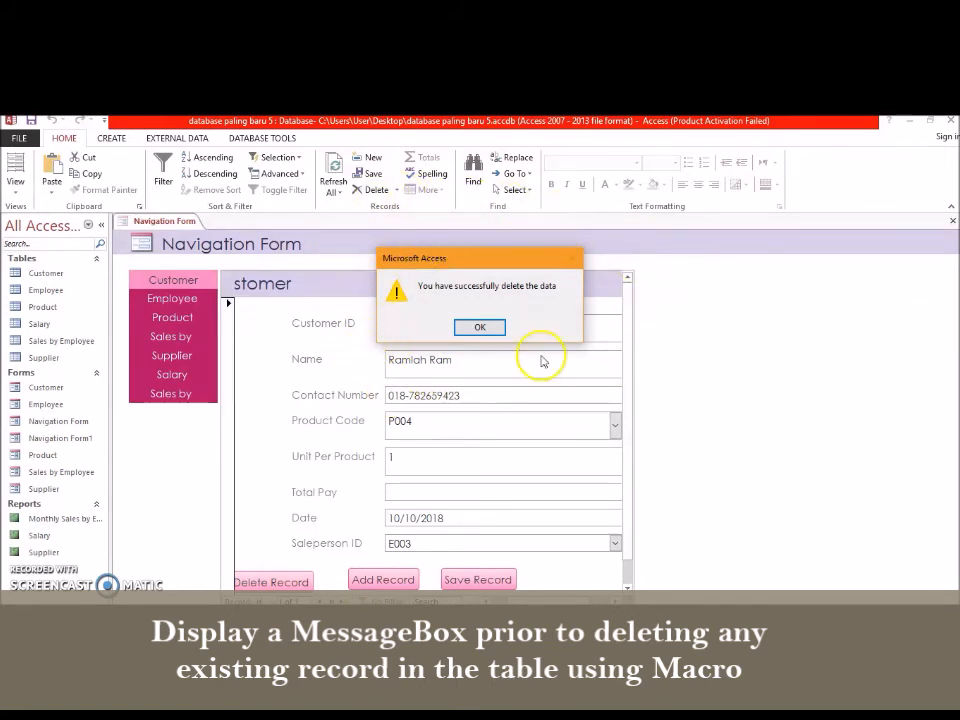
pyautogui.click(478, 328)
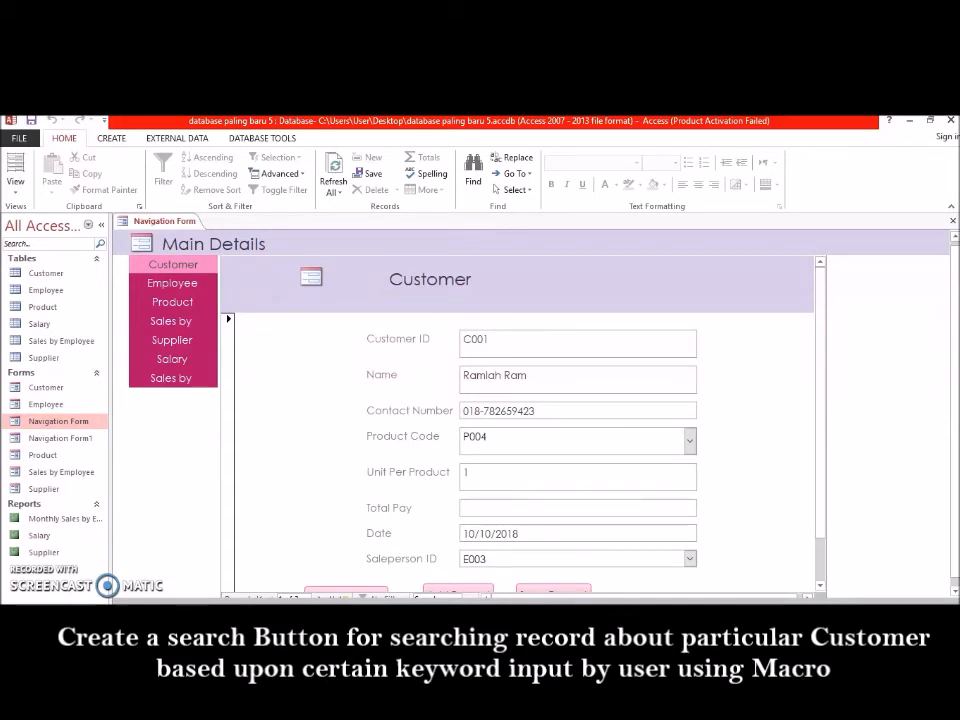
# In Design view, draw a command button about 1.08 by 0.25 inches in the Customer form's header, without using the wizard
pyautogui.click(180, 262)
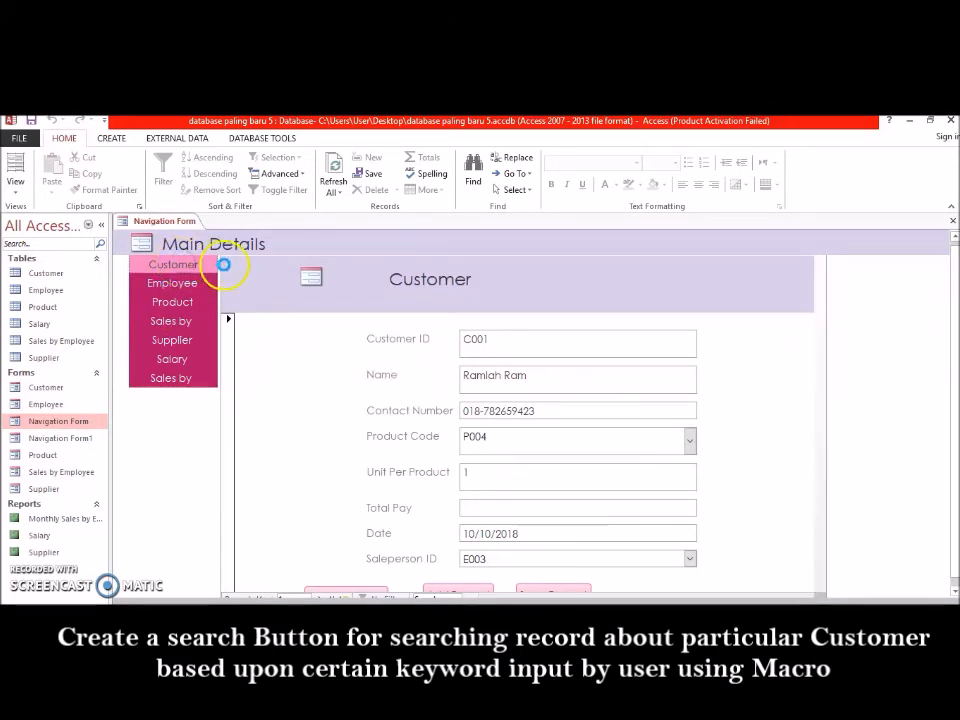
pyautogui.click(744, 411)
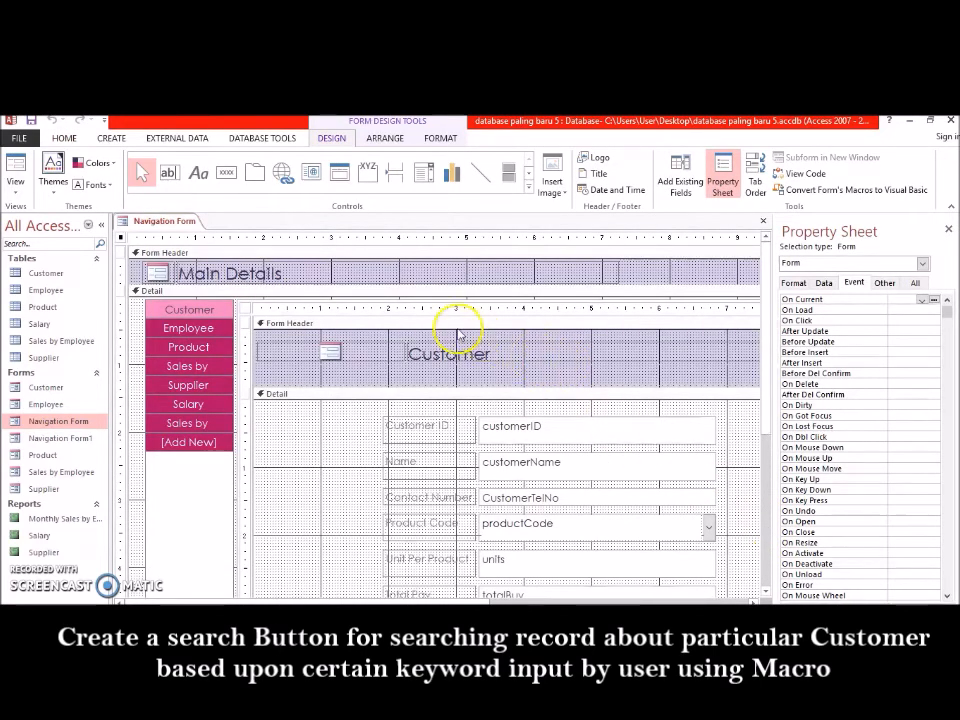
pyautogui.click(226, 175)
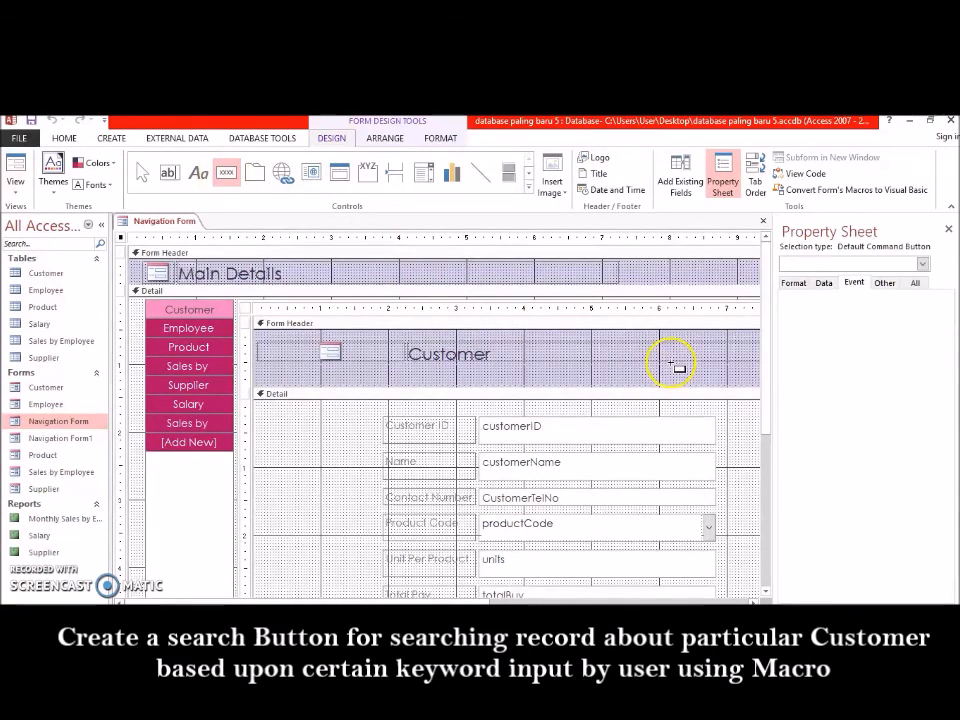
pyautogui.moveTo(666, 366); pyautogui.dragTo(740, 384)
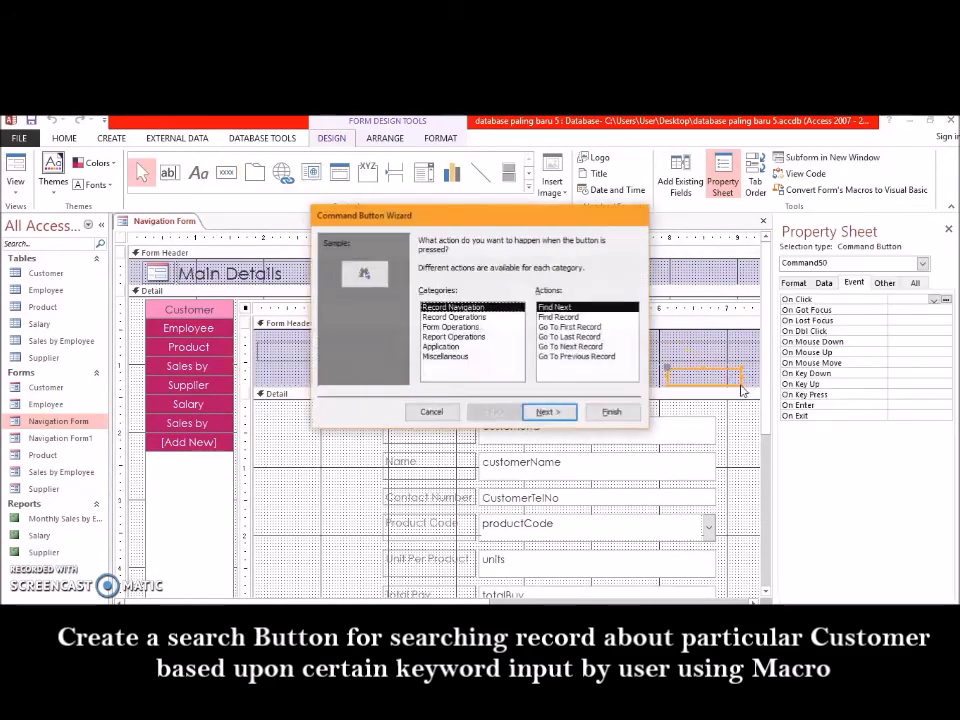
pyautogui.click(432, 414)
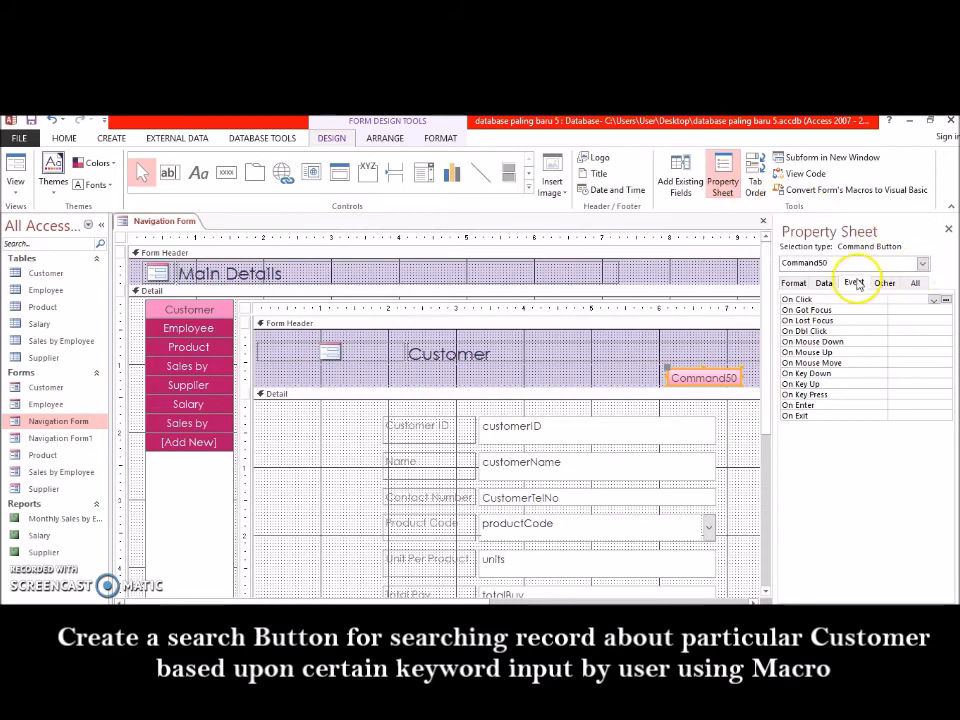
# Set the caption of the new command button in the Customer form's header to SEARCH
pyautogui.click(914, 284)
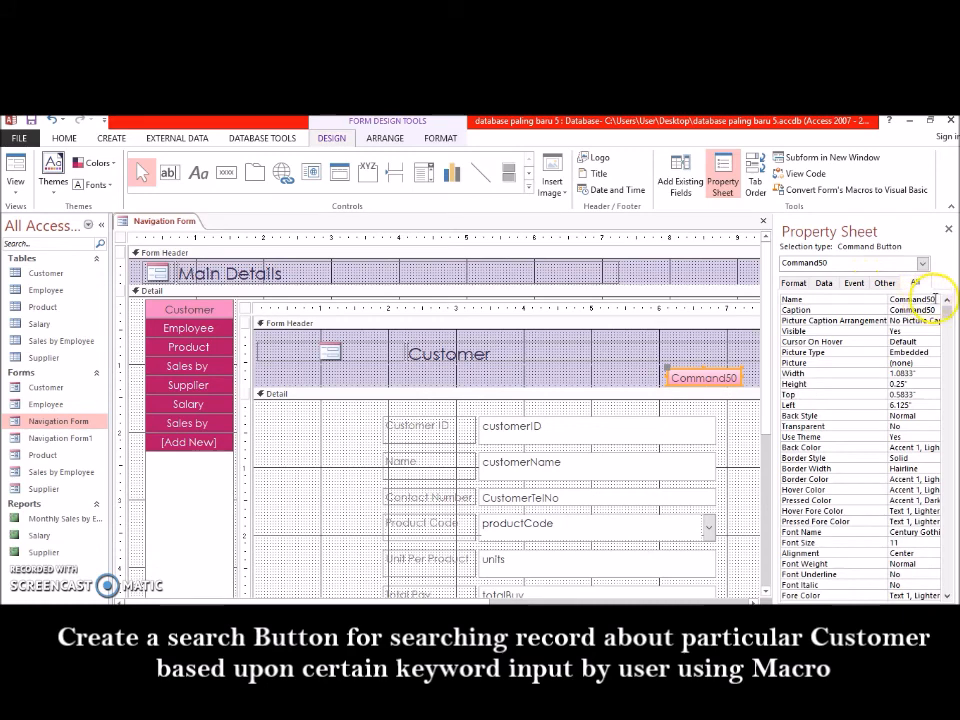
pyautogui.click(936, 309)
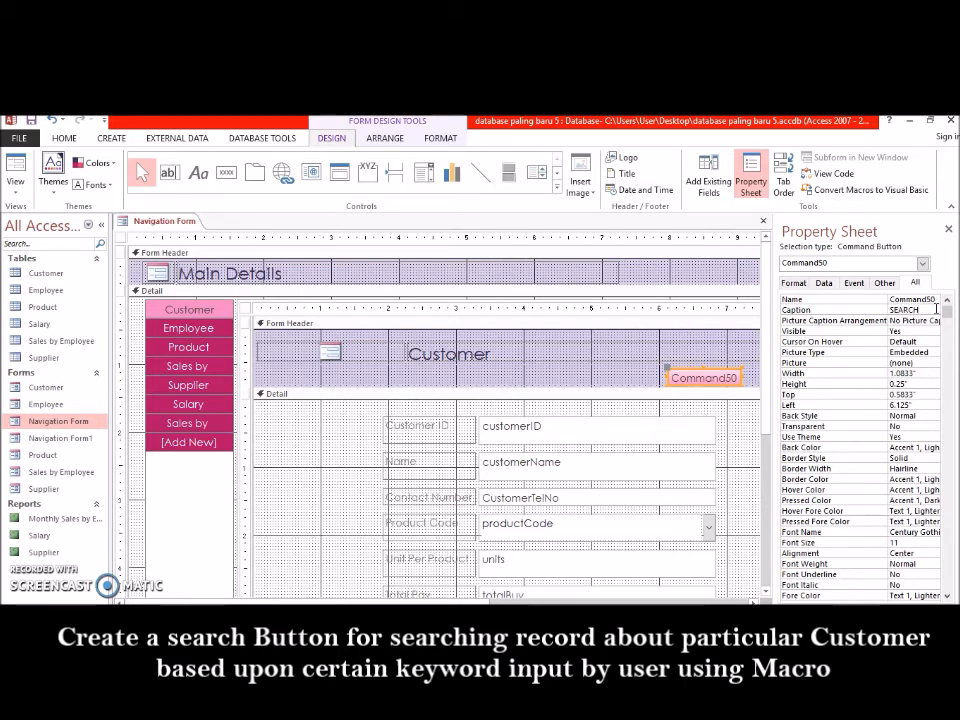
pyautogui.press('Return')
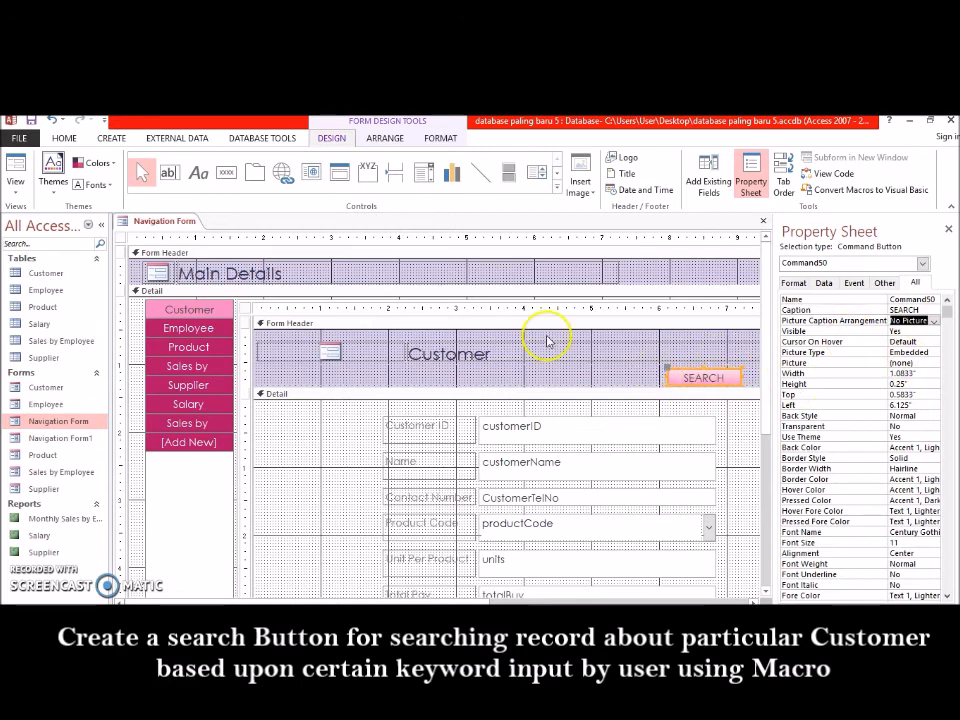
# Add a text box about 3.75 inches wide before the SEARCH button and fit its label, captioned ENTER CUSTOMER NAME, to about 1.88 inches
pyautogui.click(170, 173)
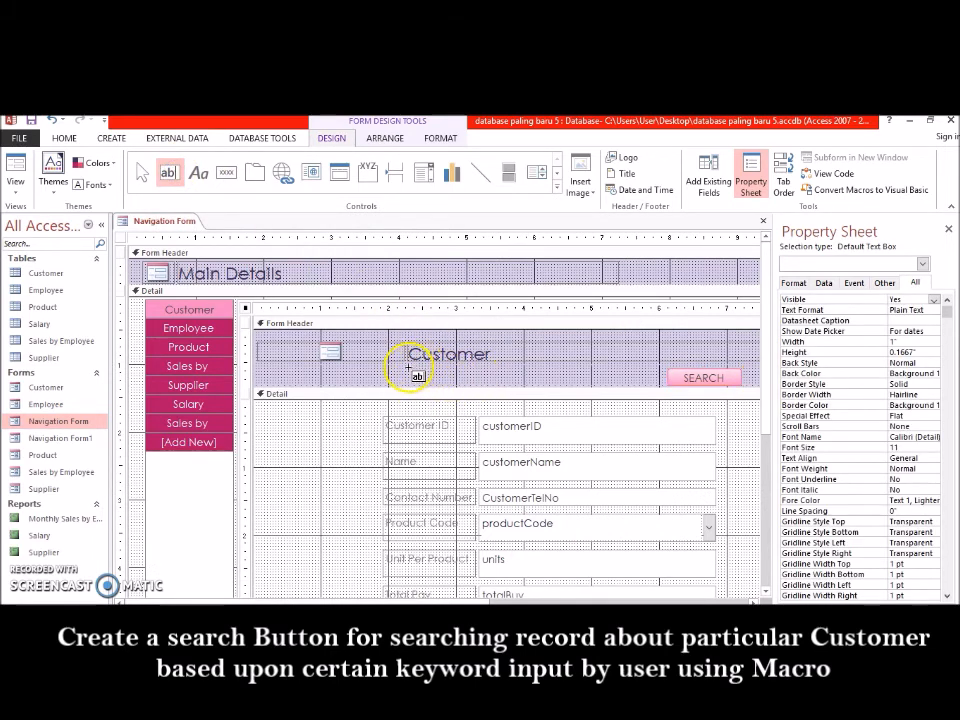
pyautogui.moveTo(408, 370); pyautogui.dragTo(660, 390)
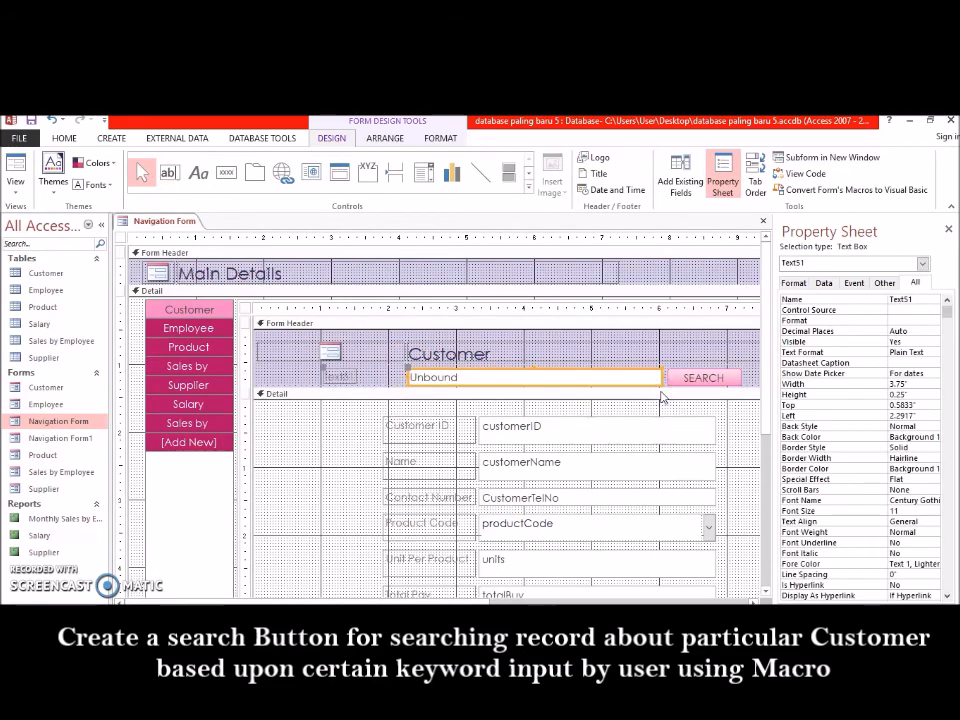
pyautogui.click(341, 376)
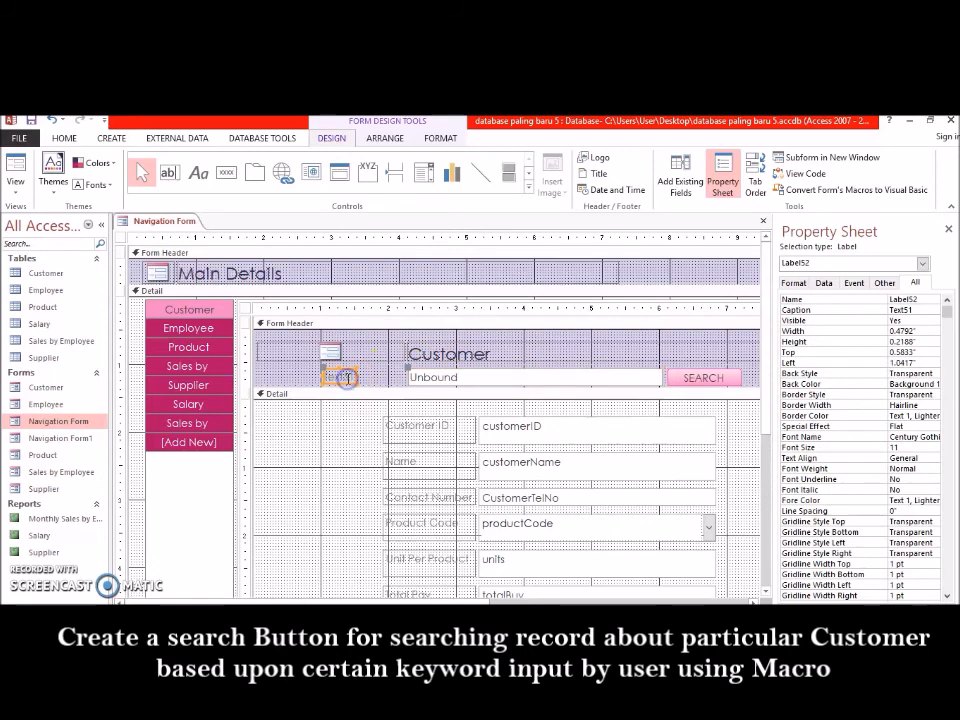
pyautogui.click(350, 376)
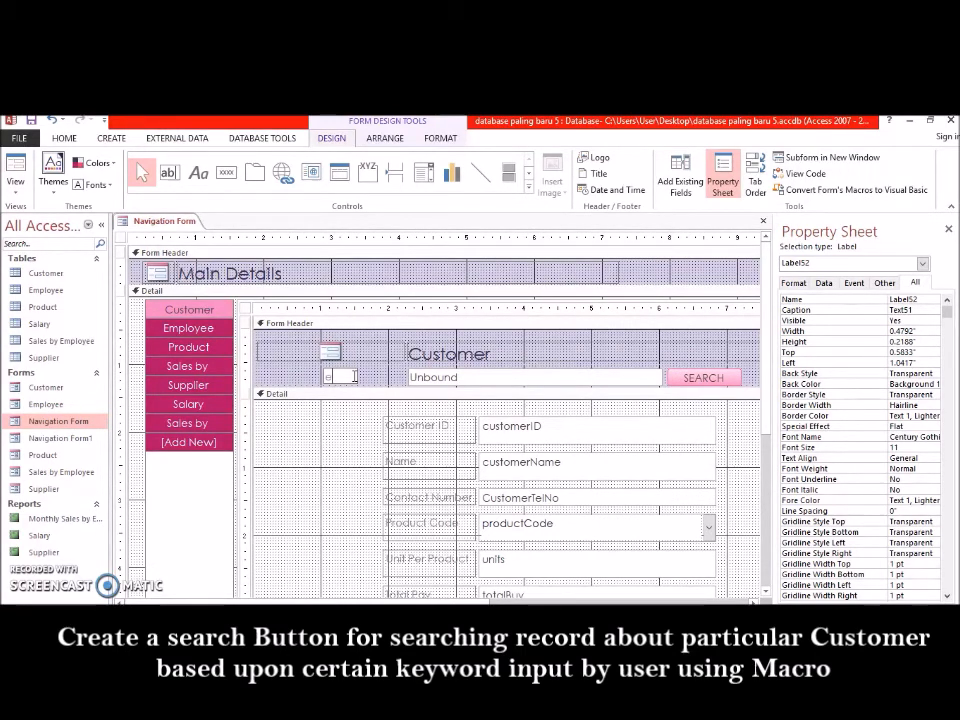
pyautogui.press('BackSpace')
pyautogui.write('ENTER CUSTOMER')
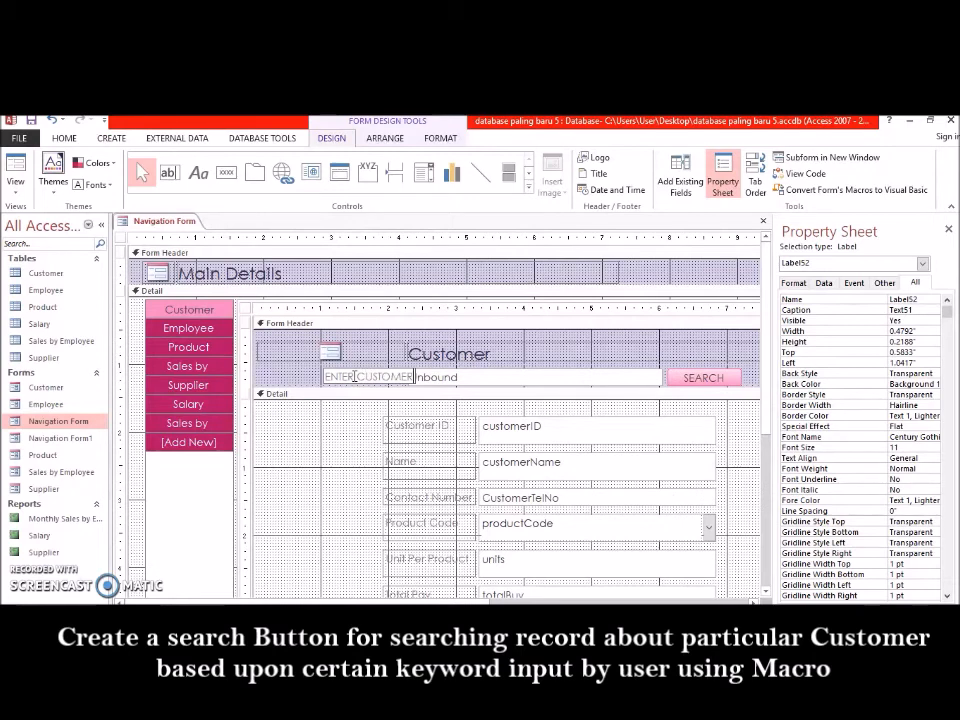
pyautogui.write(' NAME')
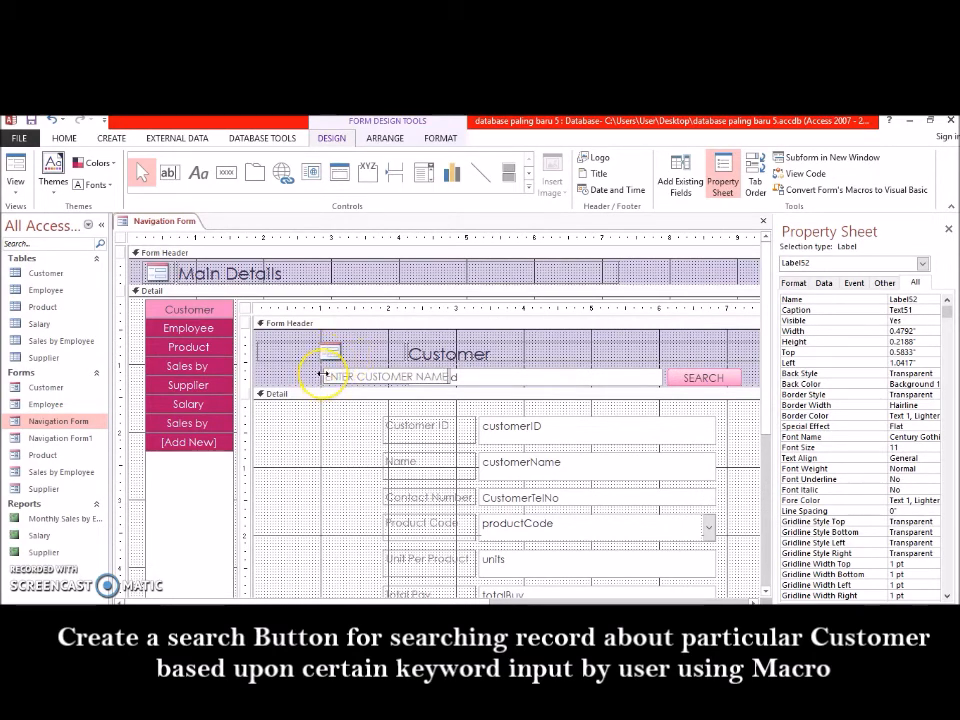
pyautogui.moveTo(320, 374); pyautogui.dragTo(280, 378)
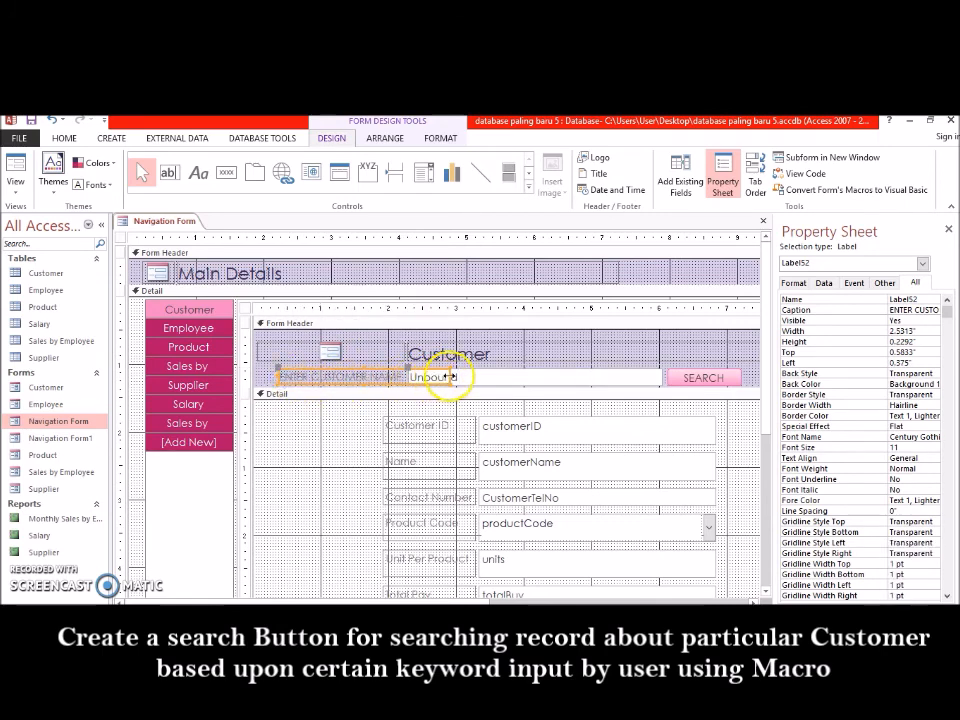
pyautogui.moveTo(448, 377); pyautogui.dragTo(407, 377)
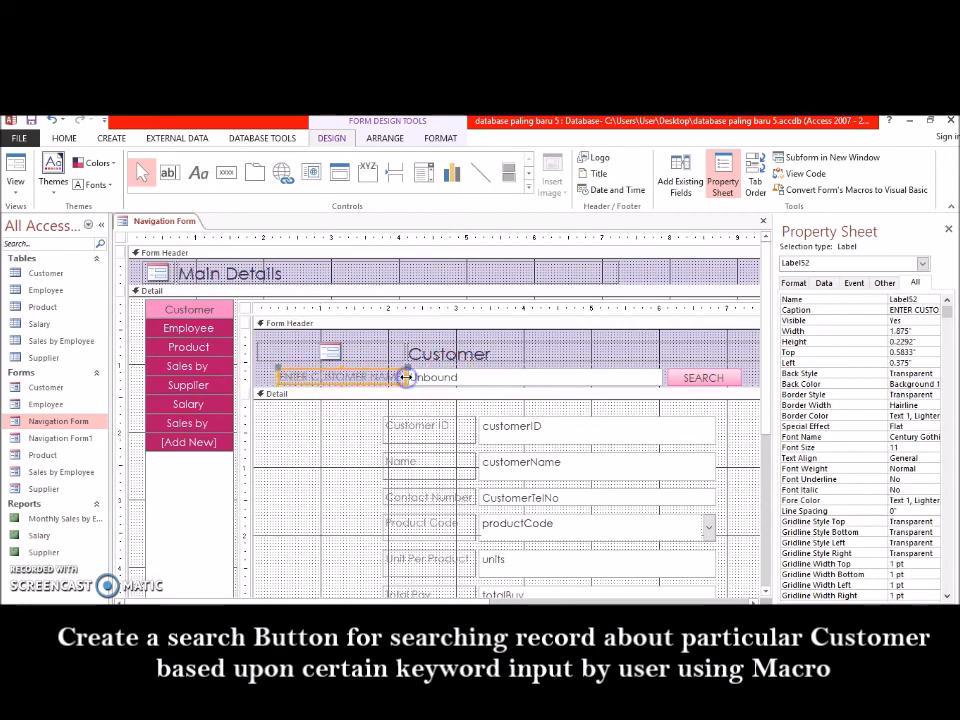
# Rename the unbound text box beside the SEARCH button as searchName
pyautogui.click(491, 375)
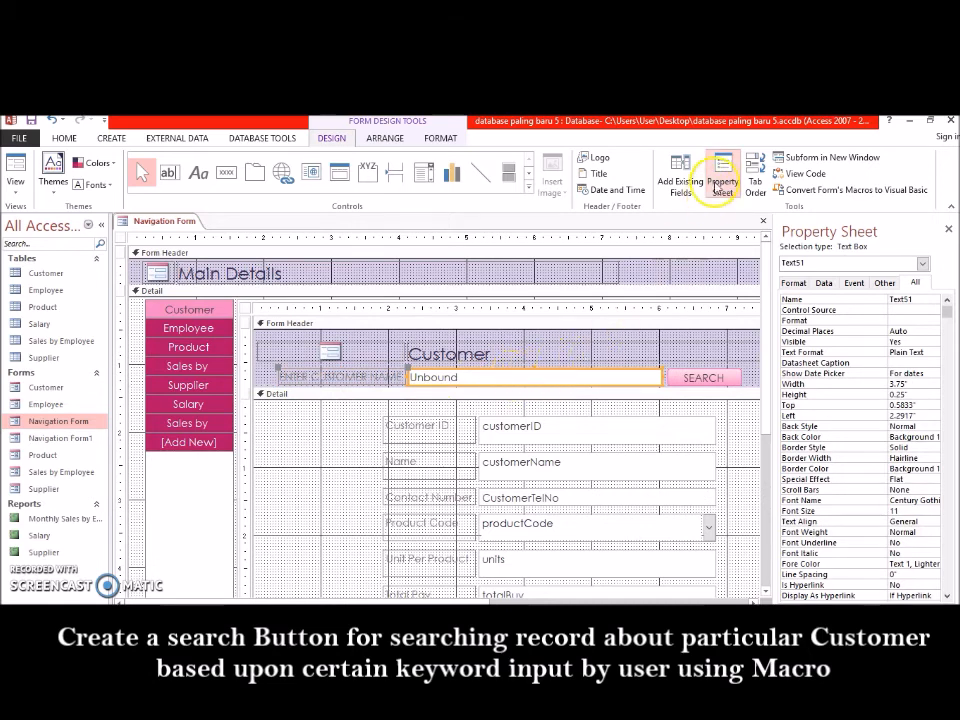
pyautogui.click(722, 173)
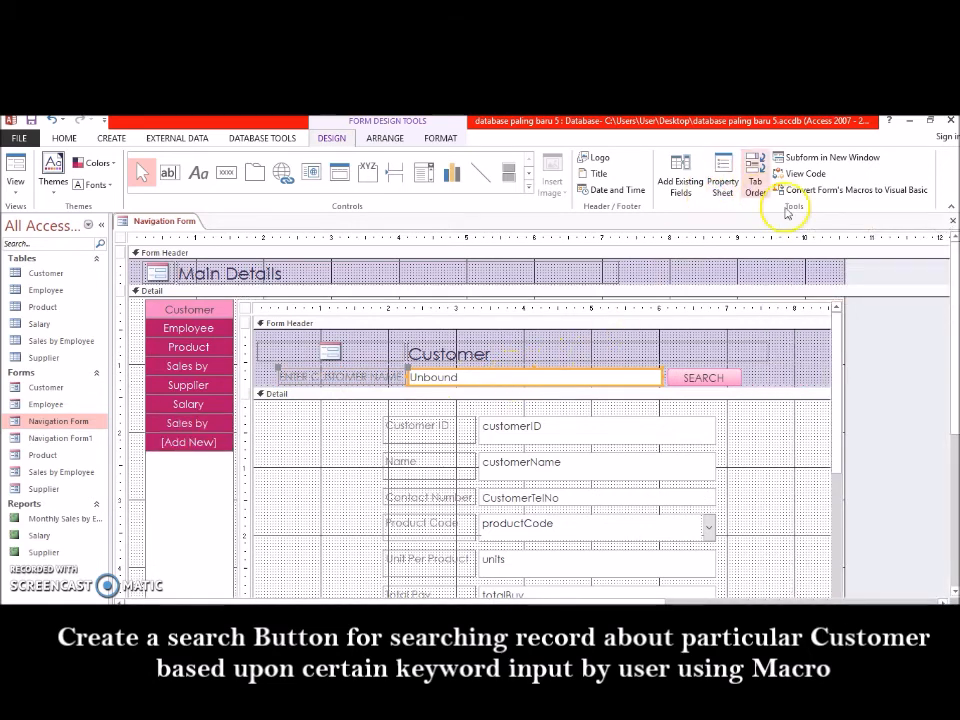
pyautogui.click(552, 376)
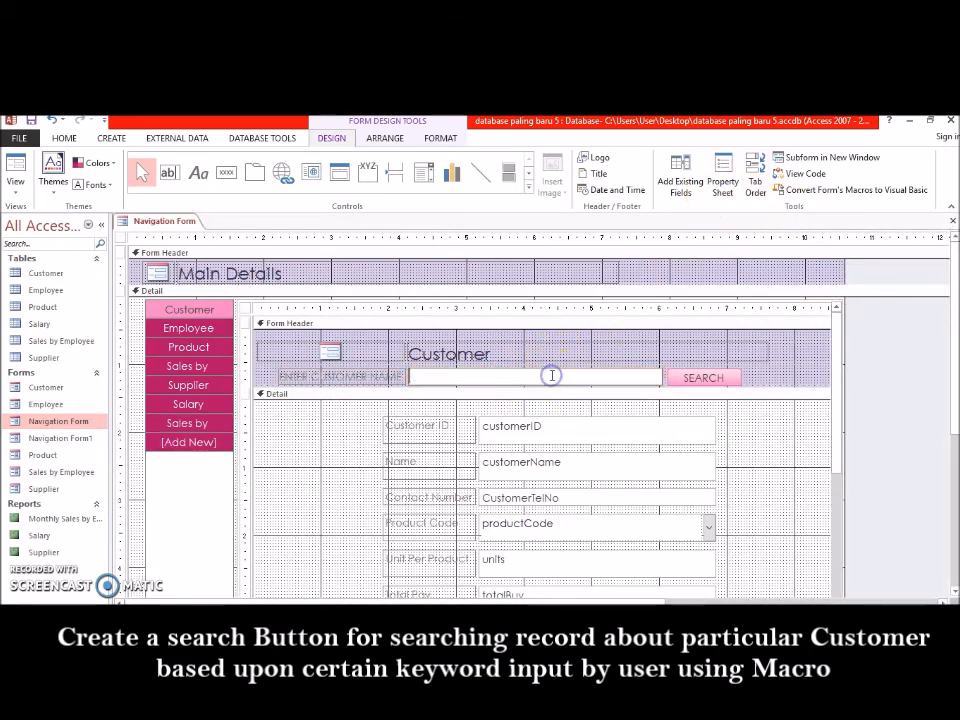
pyautogui.click(722, 174)
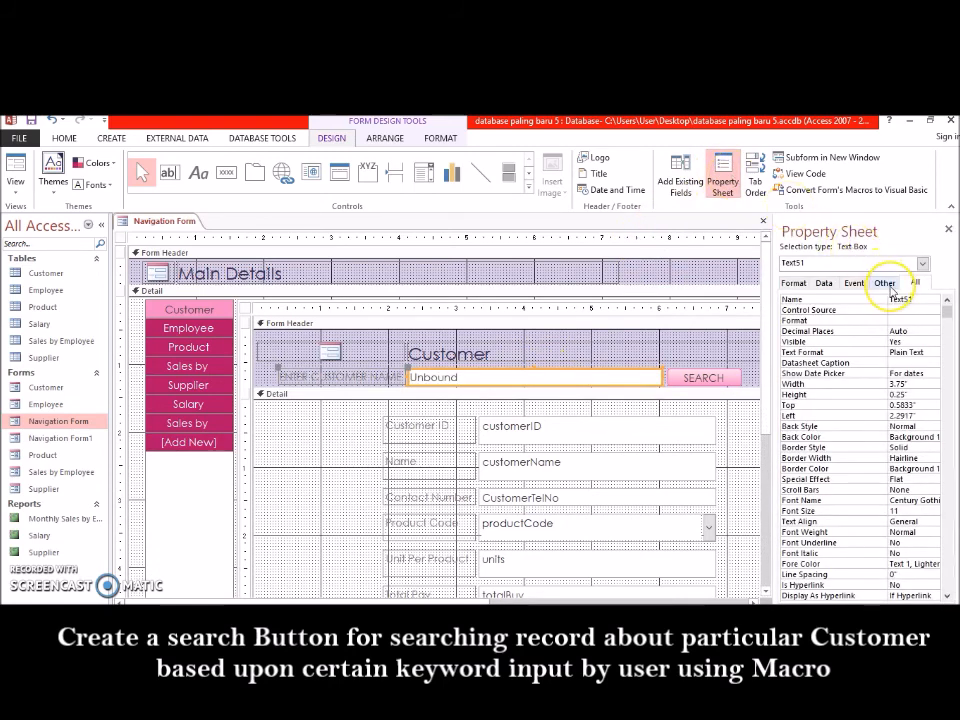
pyautogui.click(913, 285)
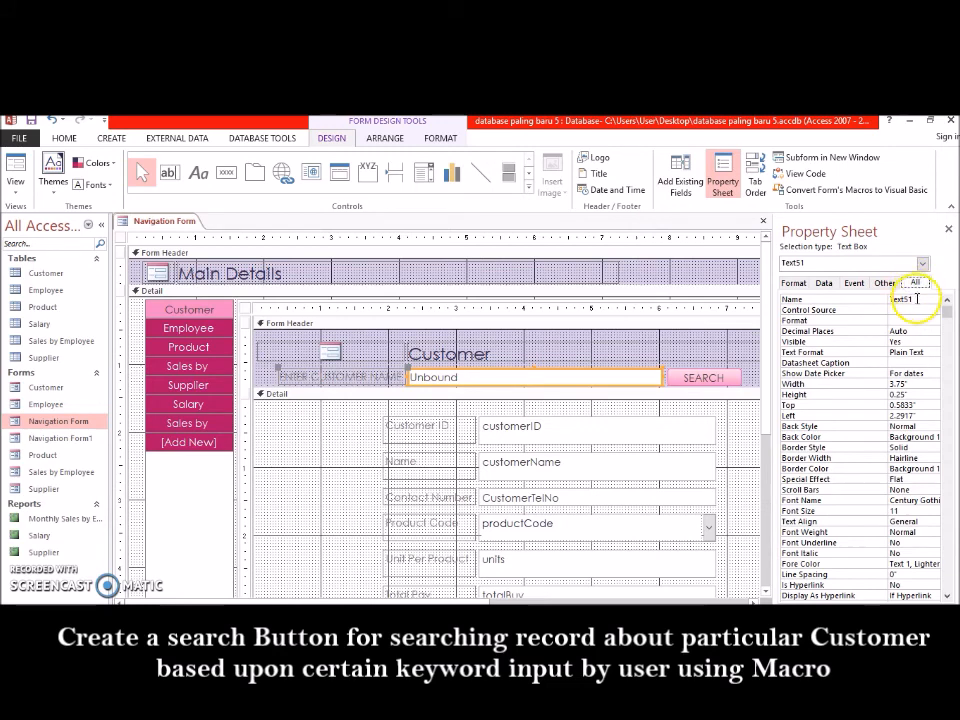
pyautogui.click(916, 299)
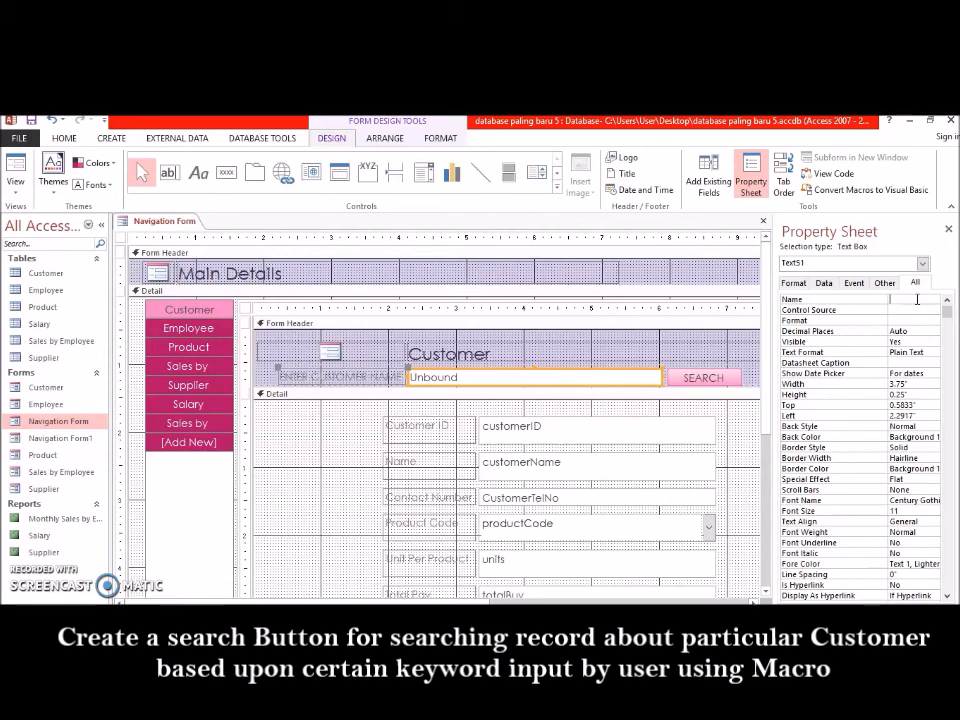
pyautogui.press('BackSpace')
pyautogui.press('BackSpace')
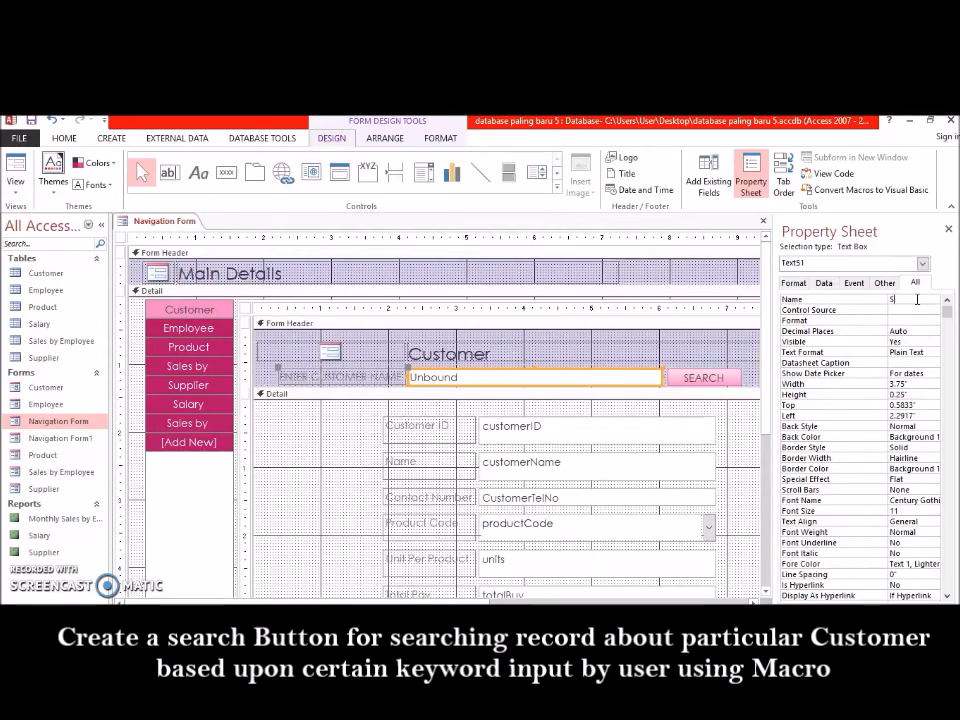
pyautogui.write('search')
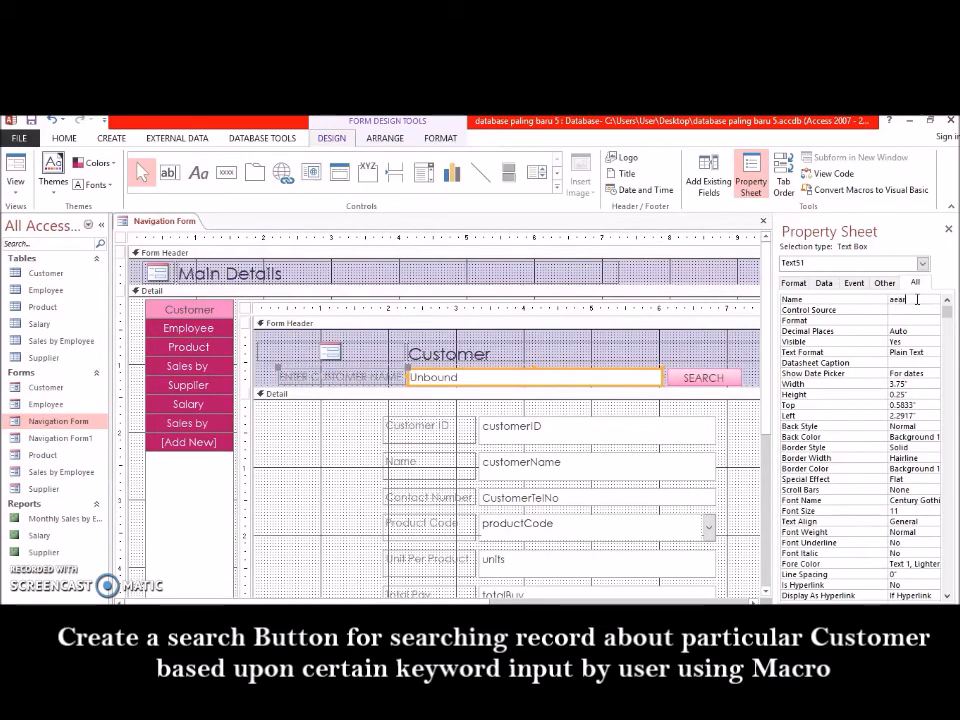
pyautogui.press('BackSpace')
pyautogui.press('BackSpace')
pyautogui.press('BackSpace')
pyautogui.press('BackSpace')
pyautogui.press('BackSpace')
pyautogui.press('BackSpace')
pyautogui.write('searchName')
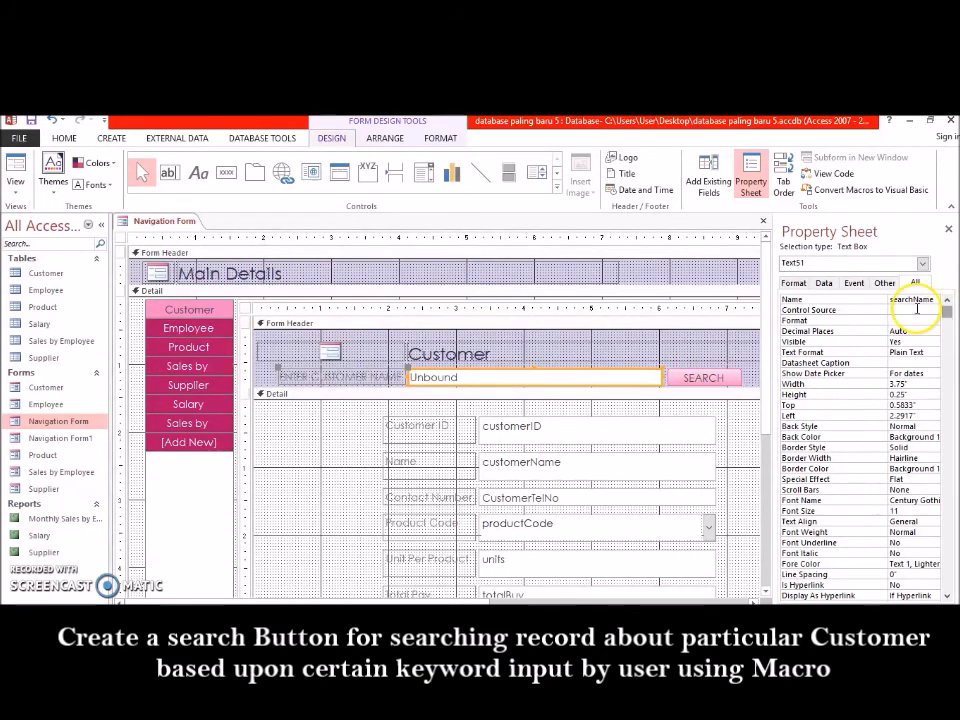
# Open the Macro Builder for the On Click event of the SEARCH button in the Customer form's header
pyautogui.click(704, 380)
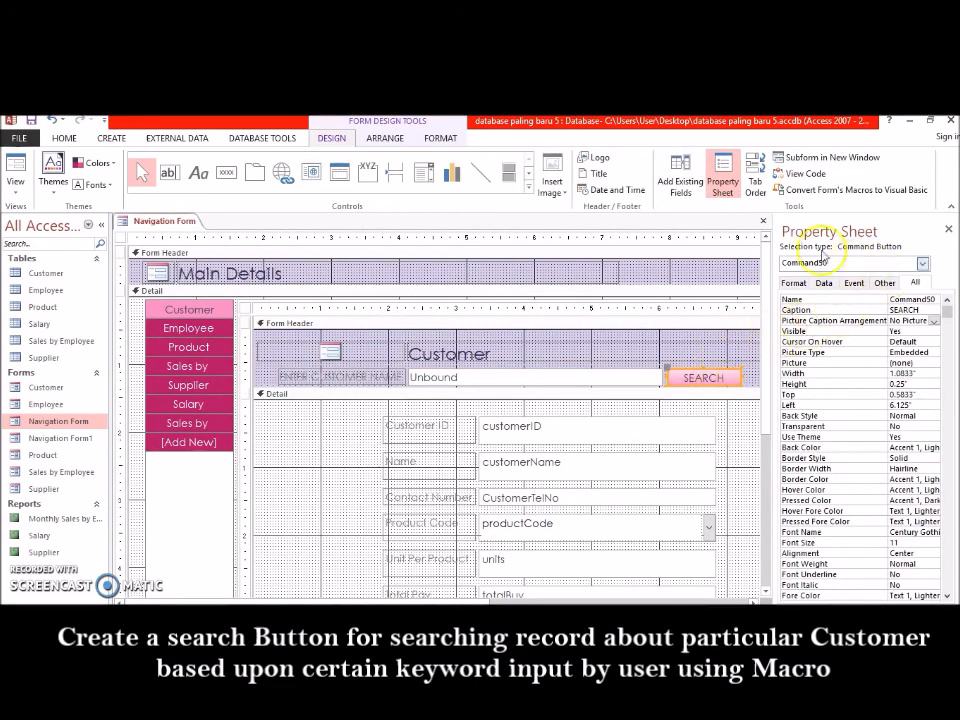
pyautogui.click(854, 284)
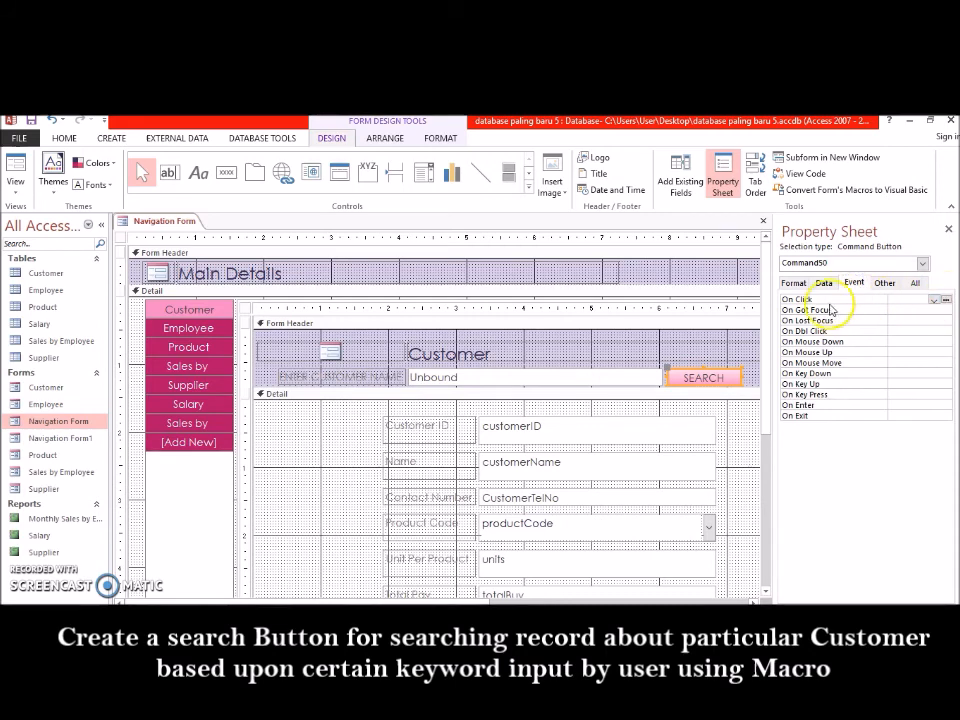
pyautogui.click(946, 300)
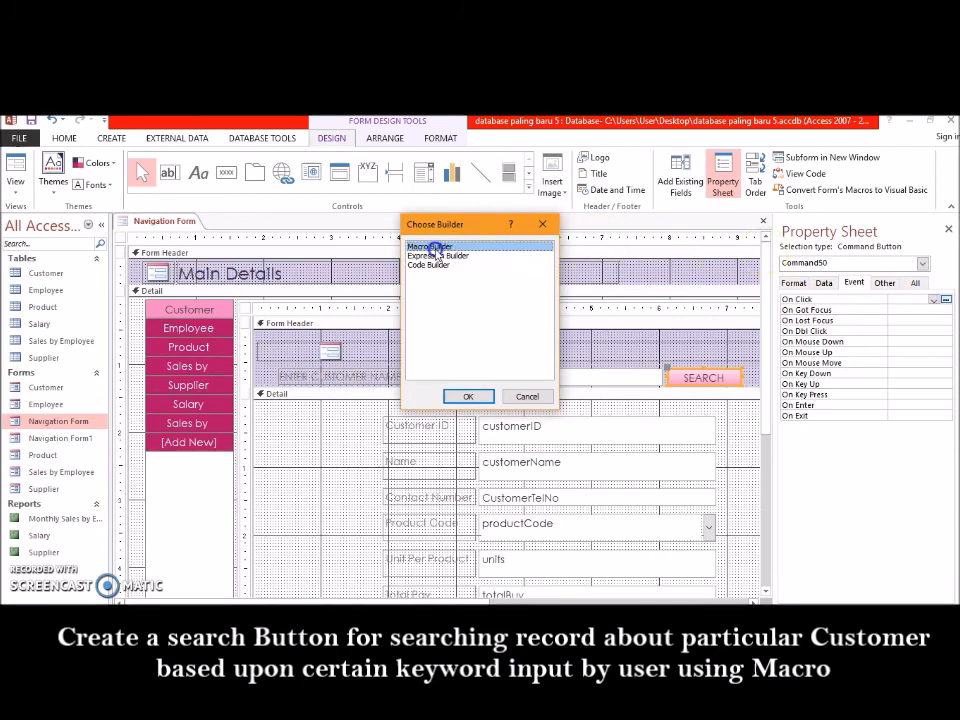
pyautogui.click(460, 395)
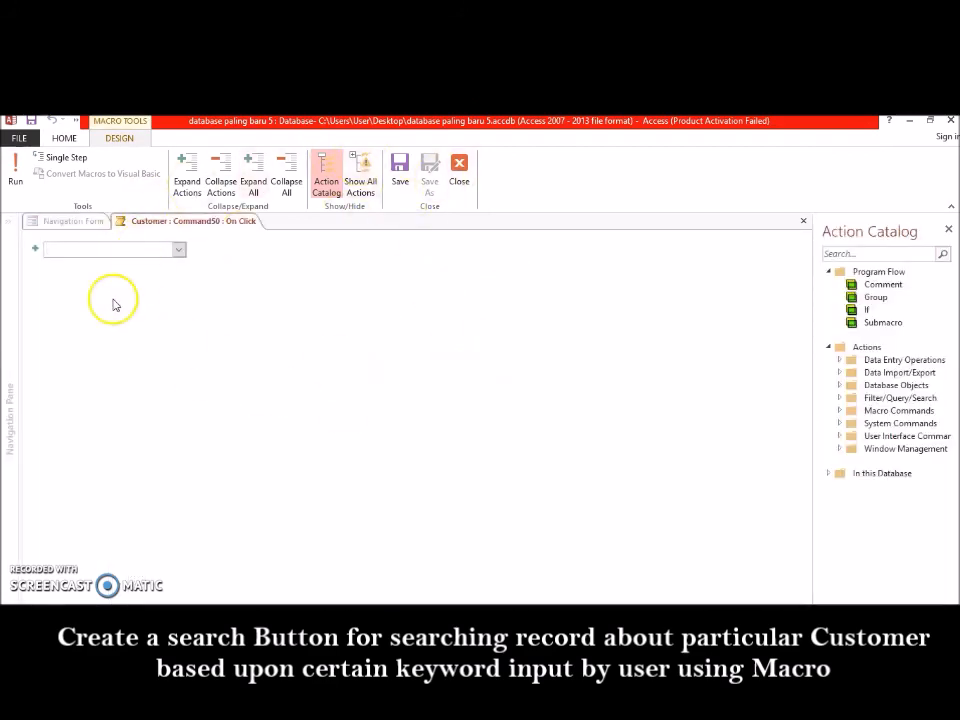
# Add a GoToControl action to the SEARCH button's macro with customerName as its control name
pyautogui.click(180, 251)
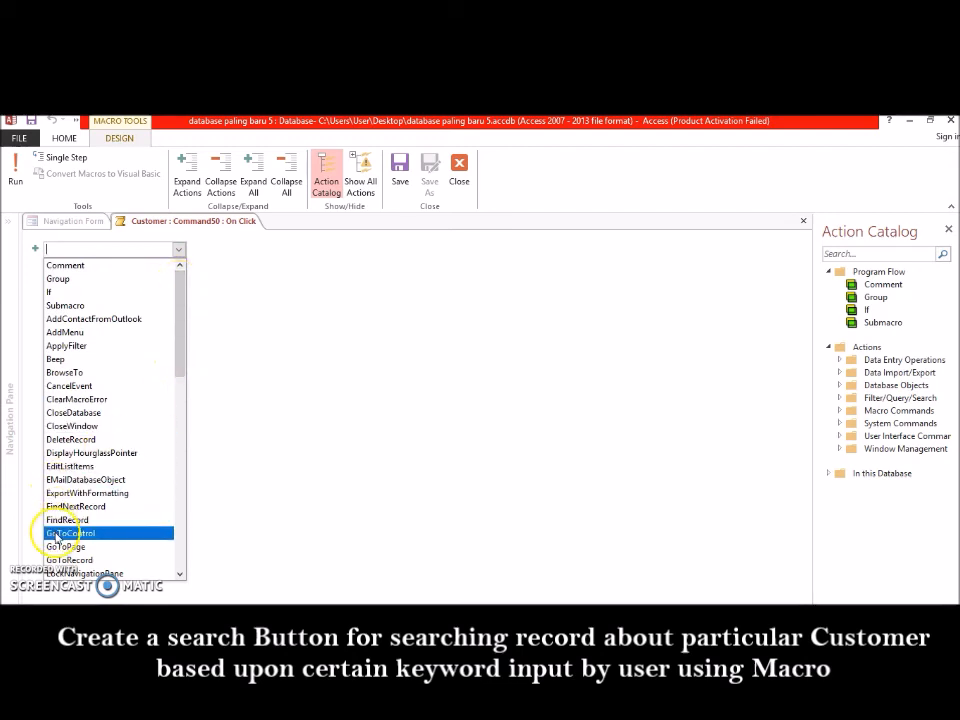
pyautogui.click(57, 534)
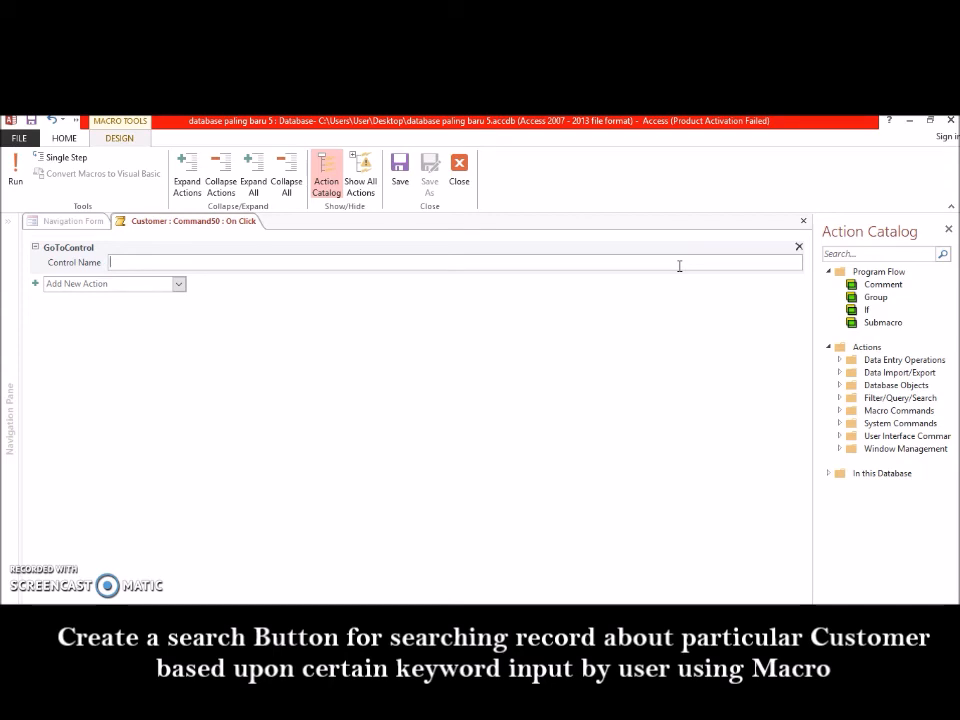
pyautogui.write('US')
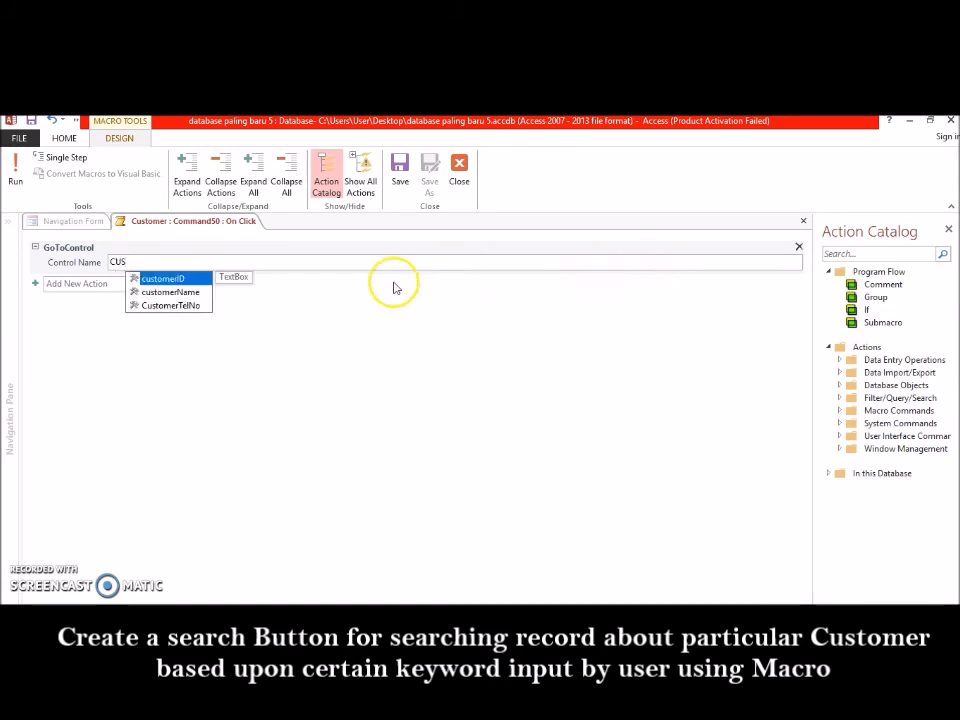
pyautogui.click(175, 292)
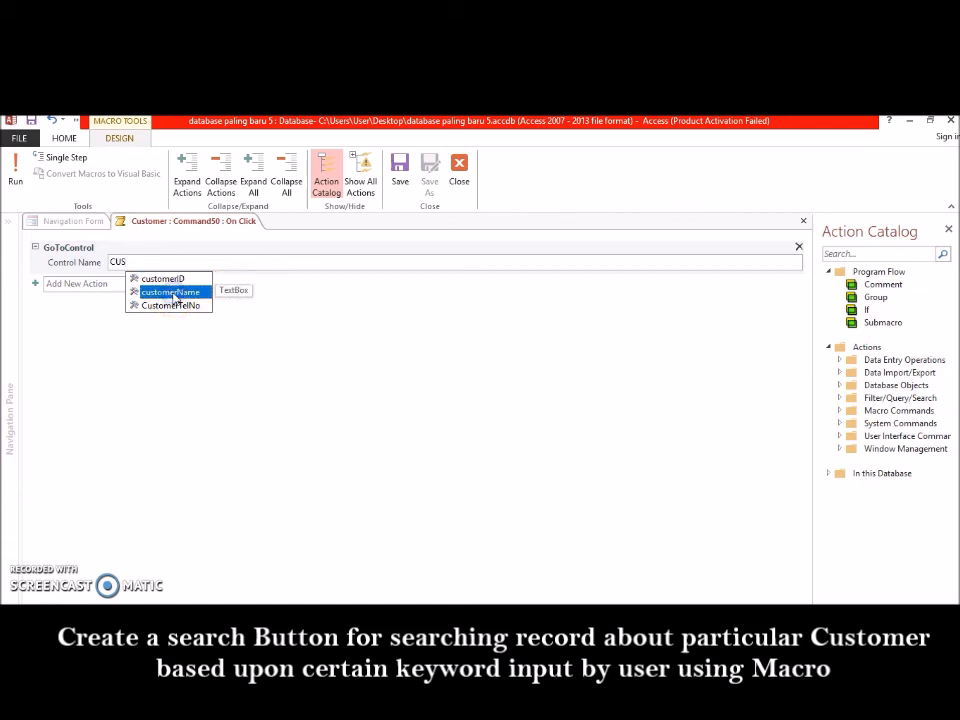
pyautogui.doubleClick(175, 292)
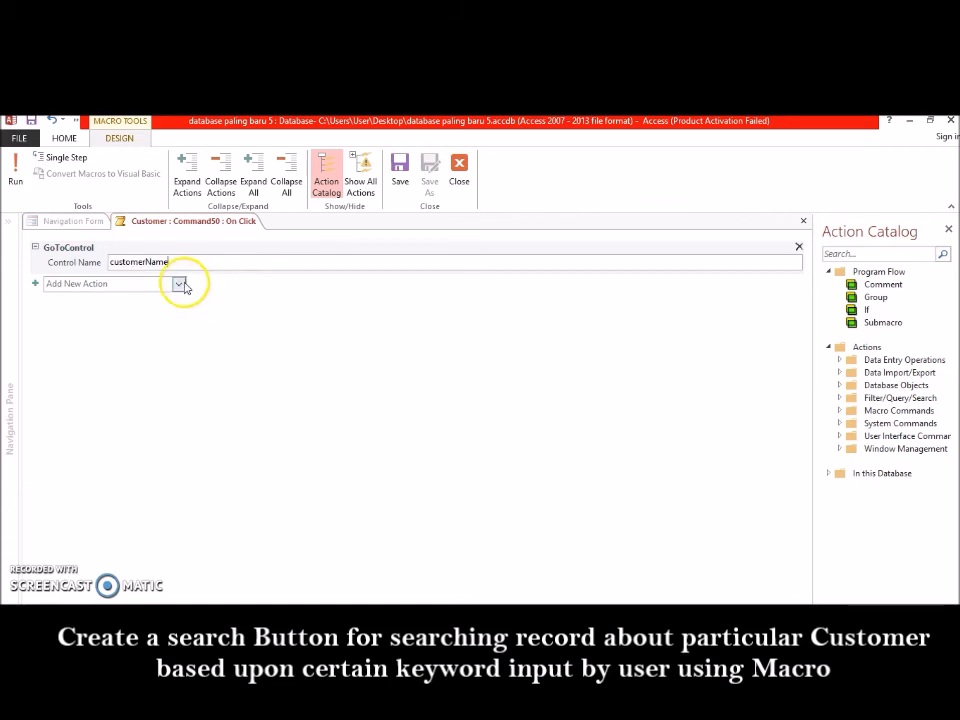
# Add a FindRecord action after GoToControl with Find What set to =[searchName]
pyautogui.click(180, 284)
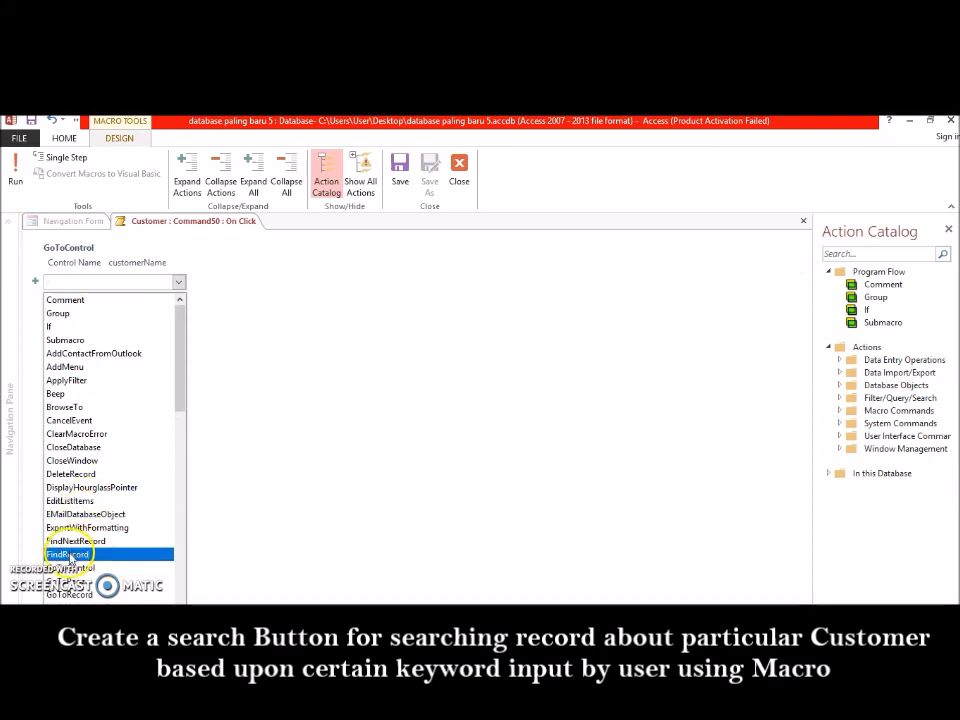
pyautogui.click(69, 558)
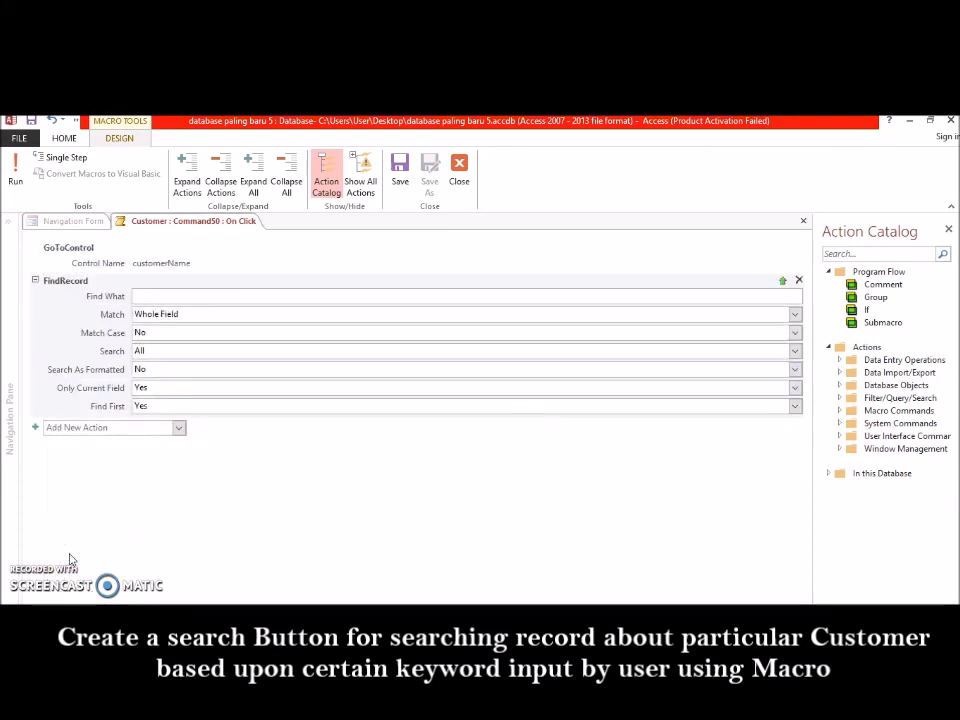
pyautogui.click(147, 297)
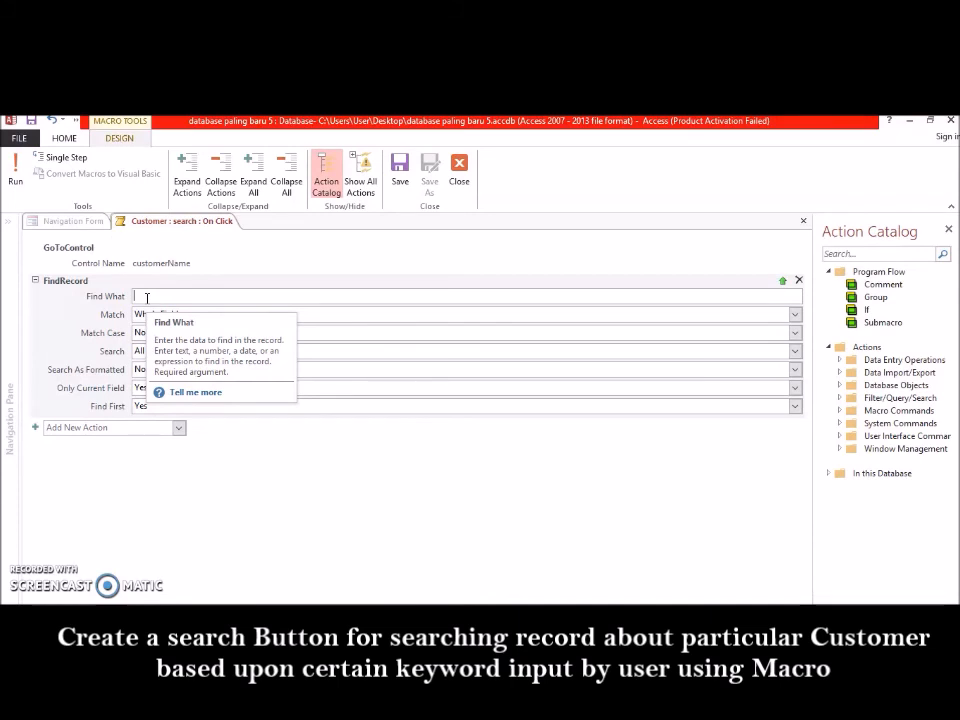
pyautogui.write('=')
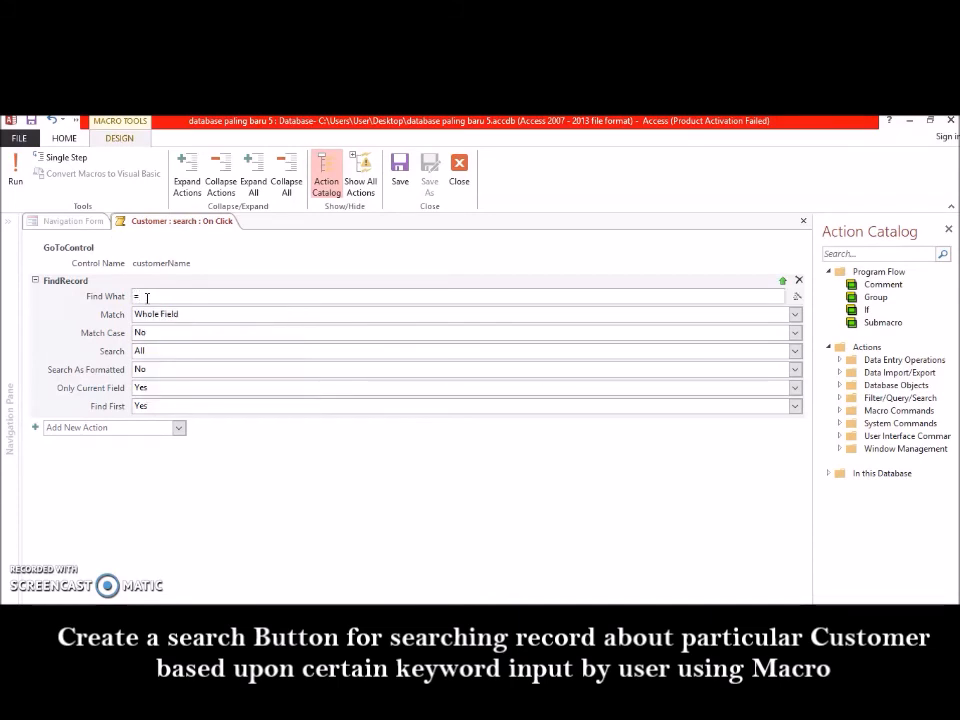
pyautogui.write('[searchName')
pyautogui.click(175, 315)
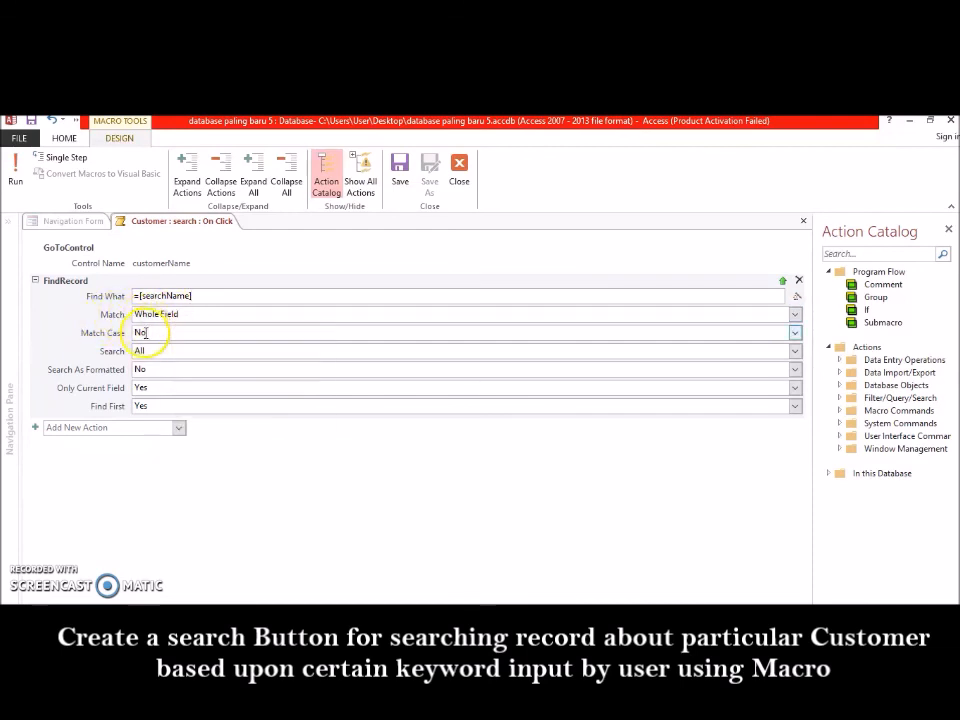
# Set the FindRecord action's Search to Down and Find First to No, and save and close the macro
pyautogui.click(198, 352)
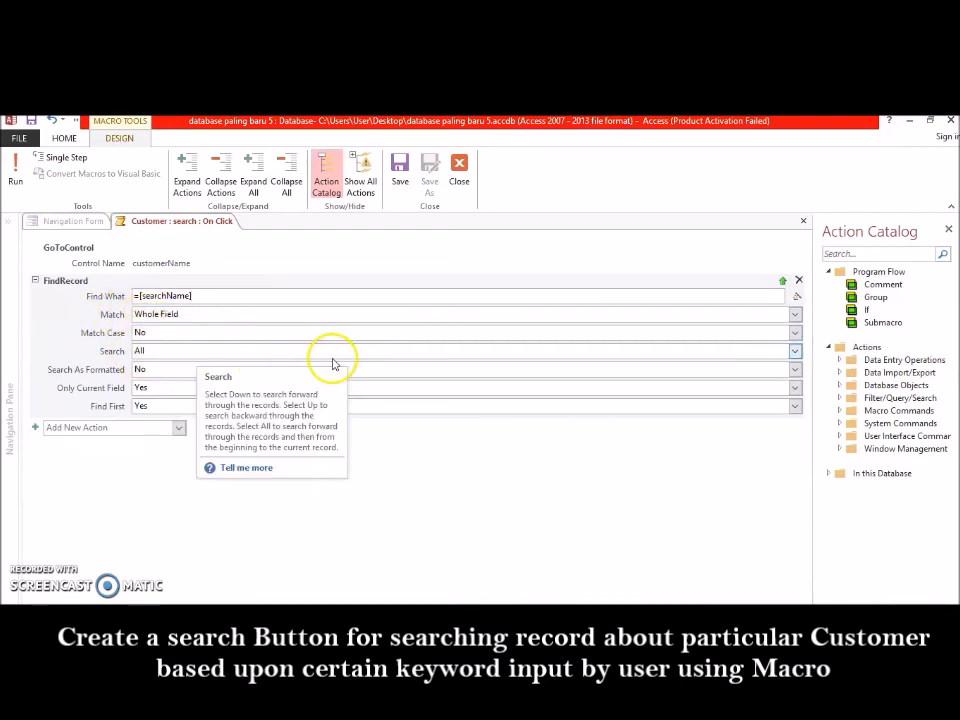
pyautogui.click(794, 352)
pyautogui.click(643, 382)
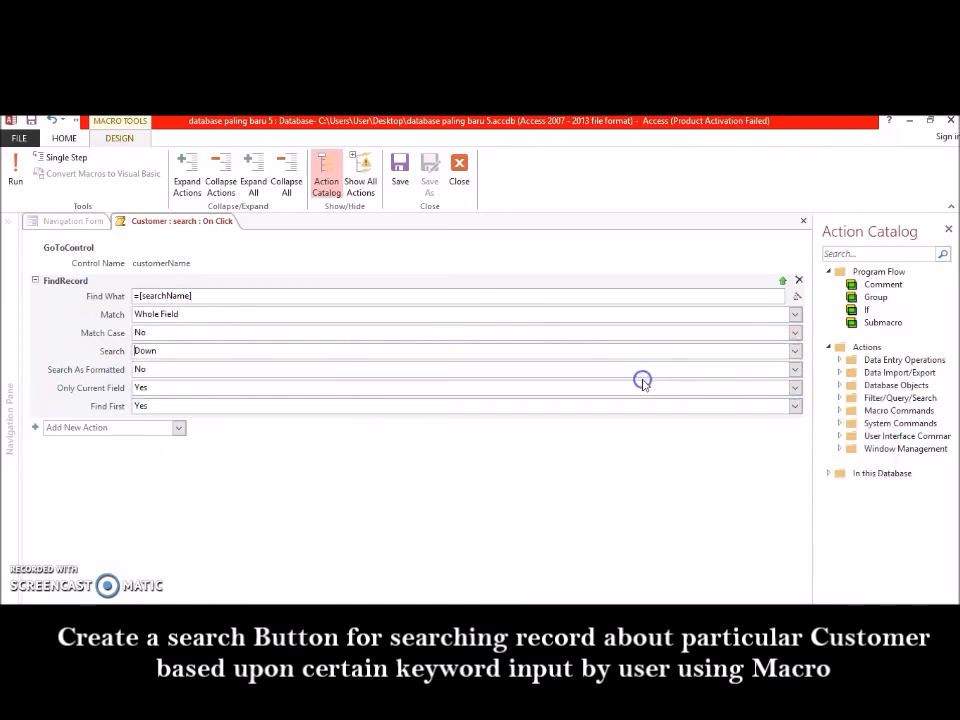
pyautogui.click(794, 406)
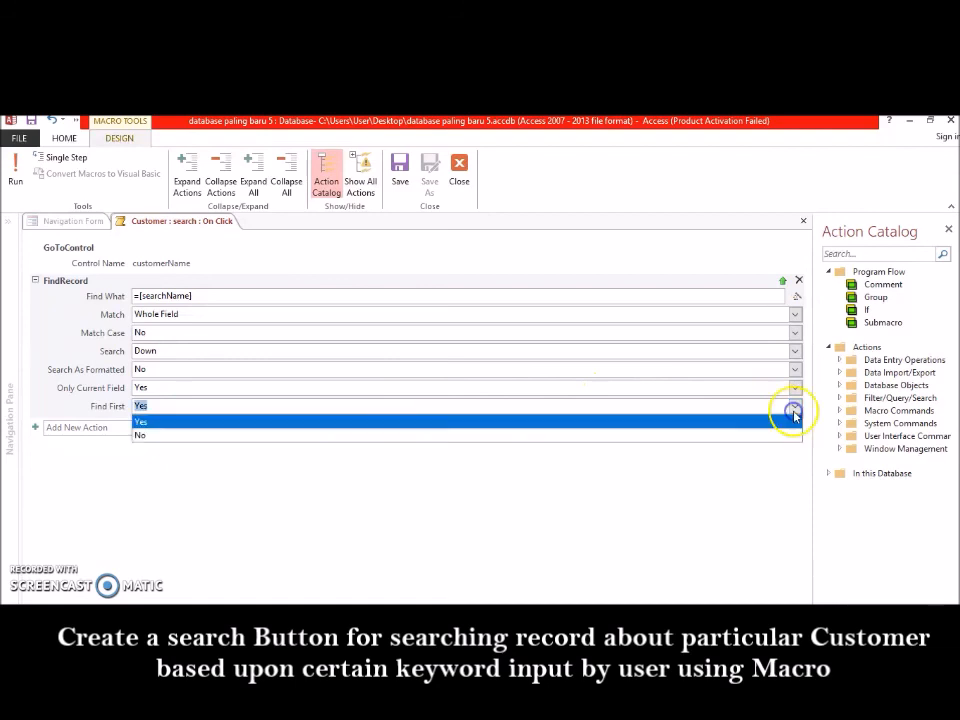
pyautogui.click(626, 436)
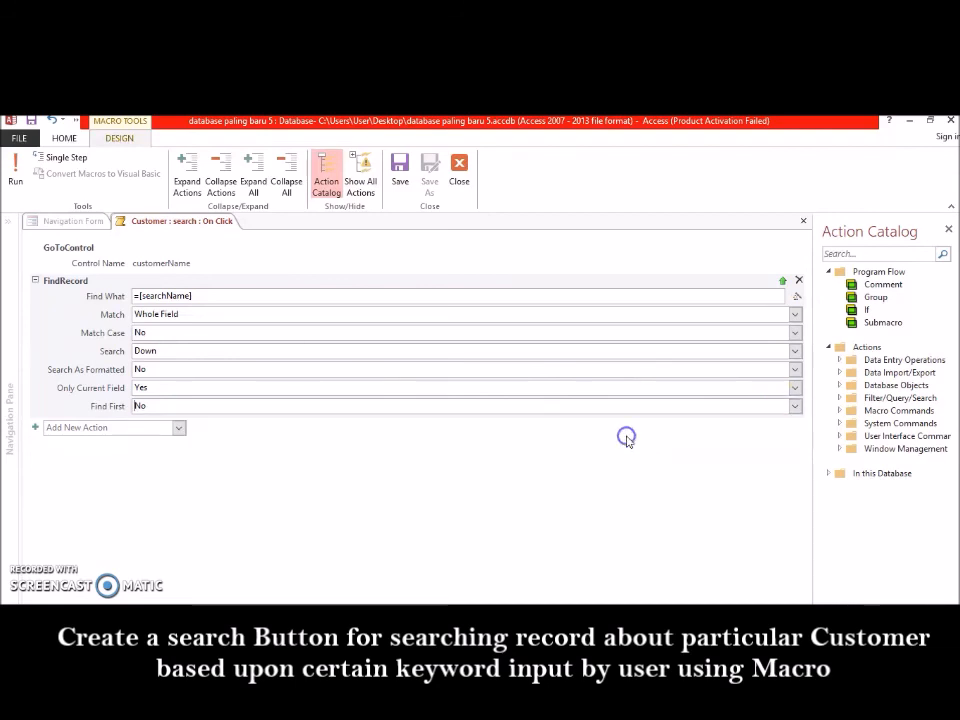
pyautogui.click(402, 175)
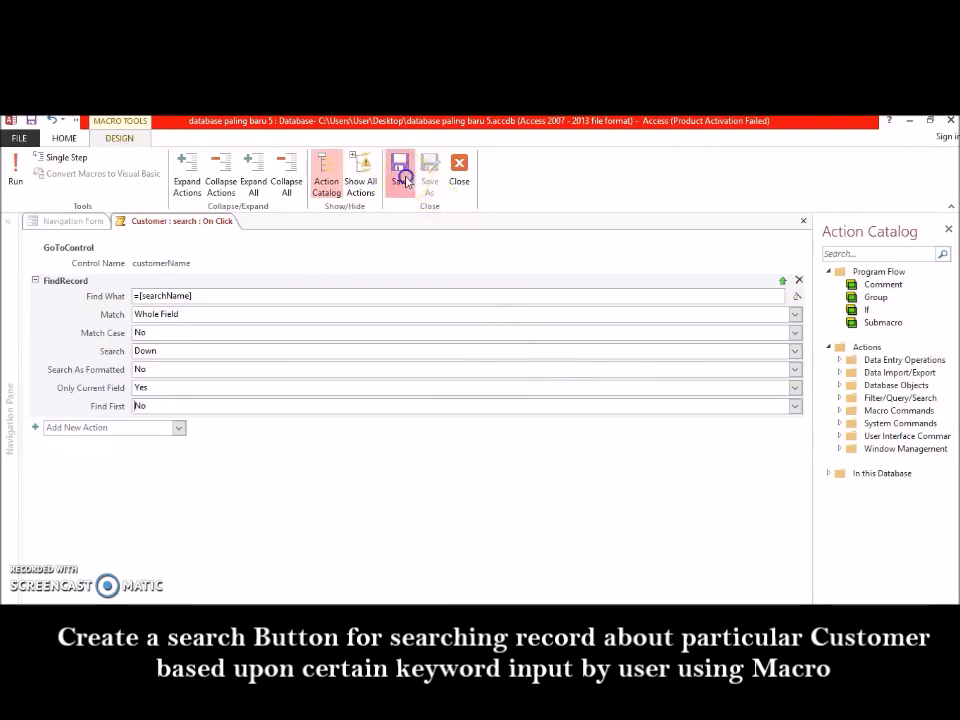
pyautogui.click(459, 168)
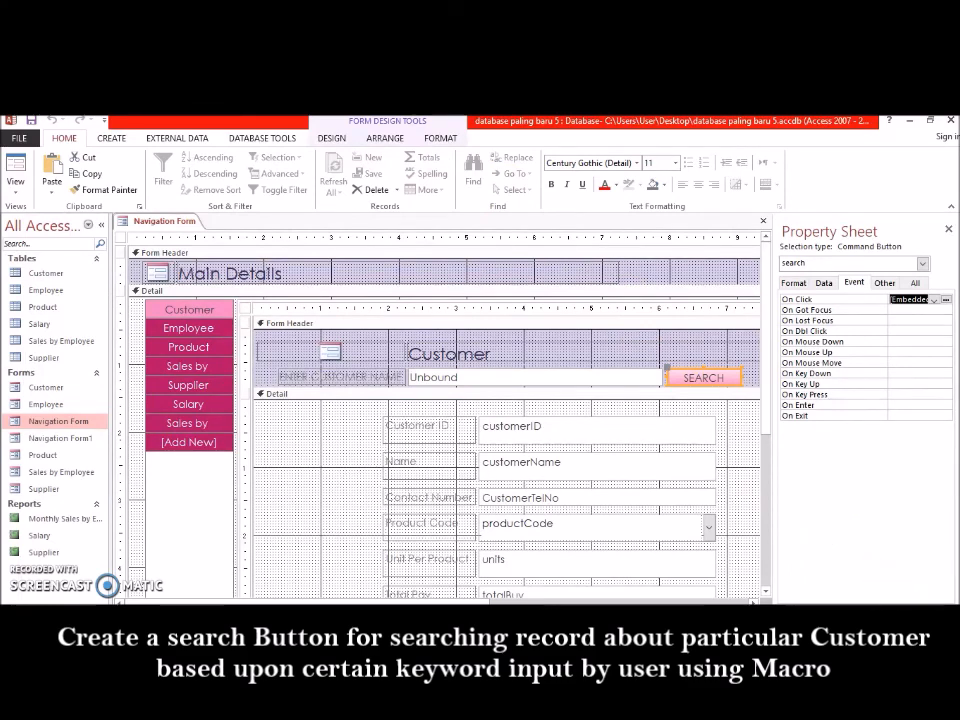
# Show the navigation form in Form view and test the SEARCH button with an existing customer's name
pyautogui.click(903, 612)
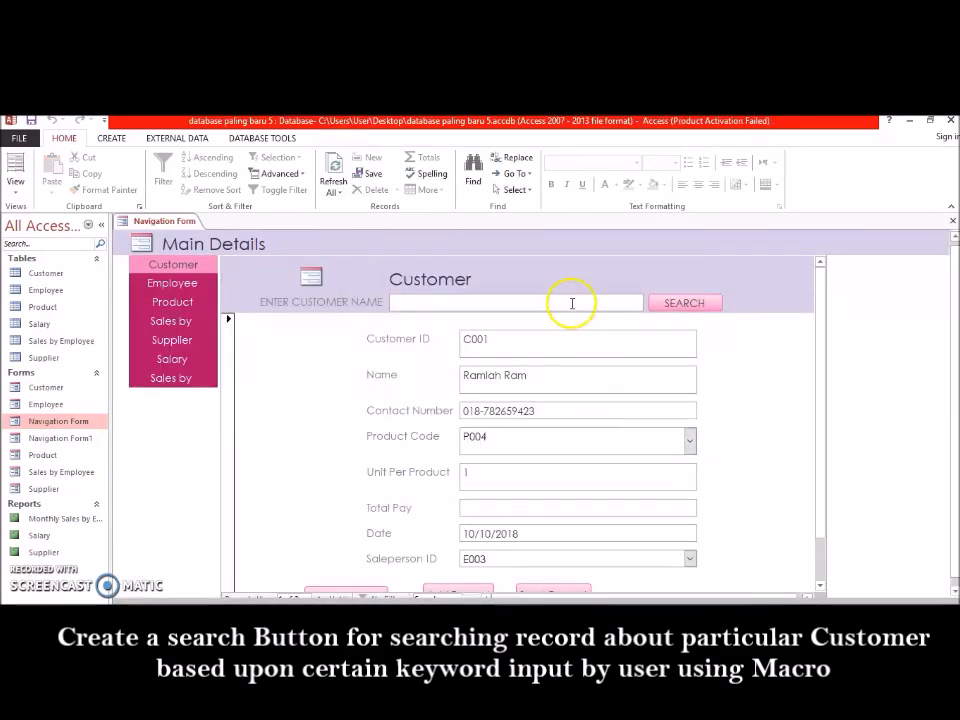
pyautogui.click(541, 300)
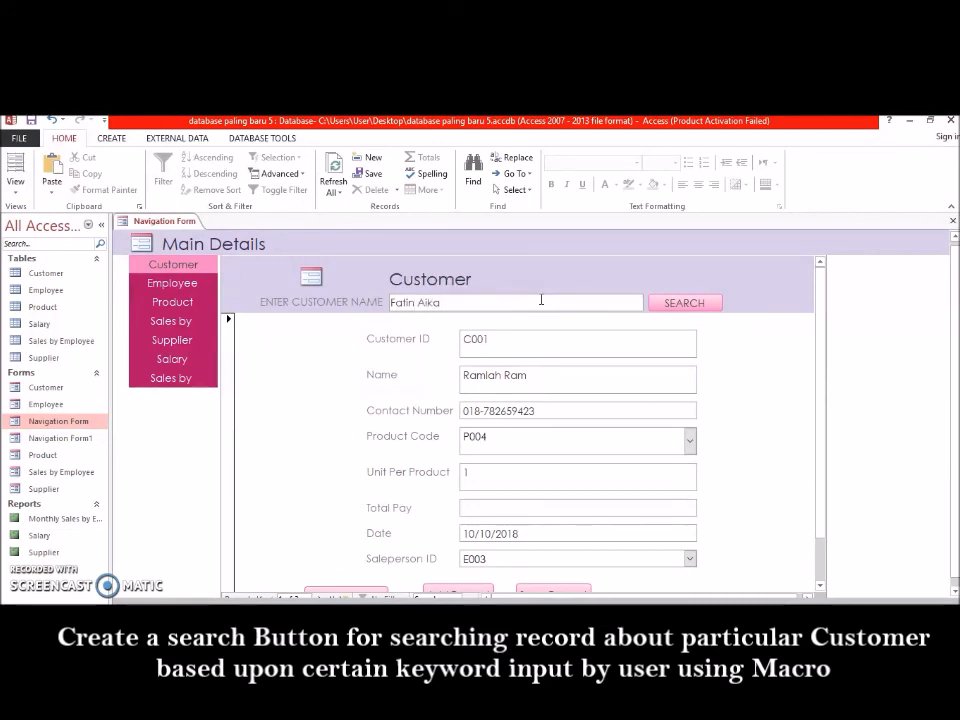
pyautogui.click(669, 306)
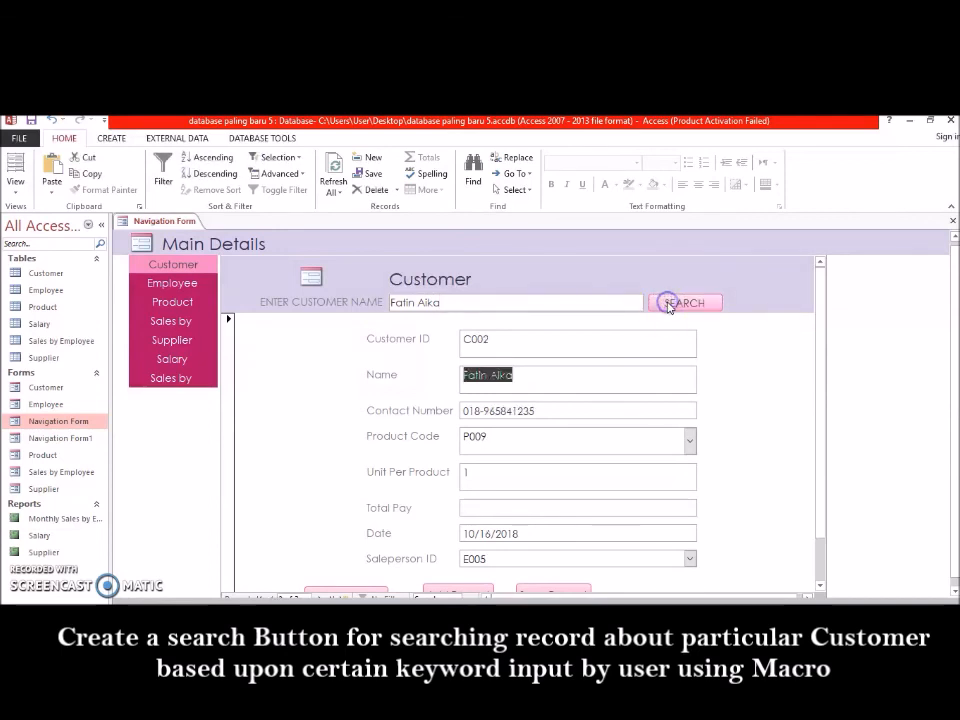